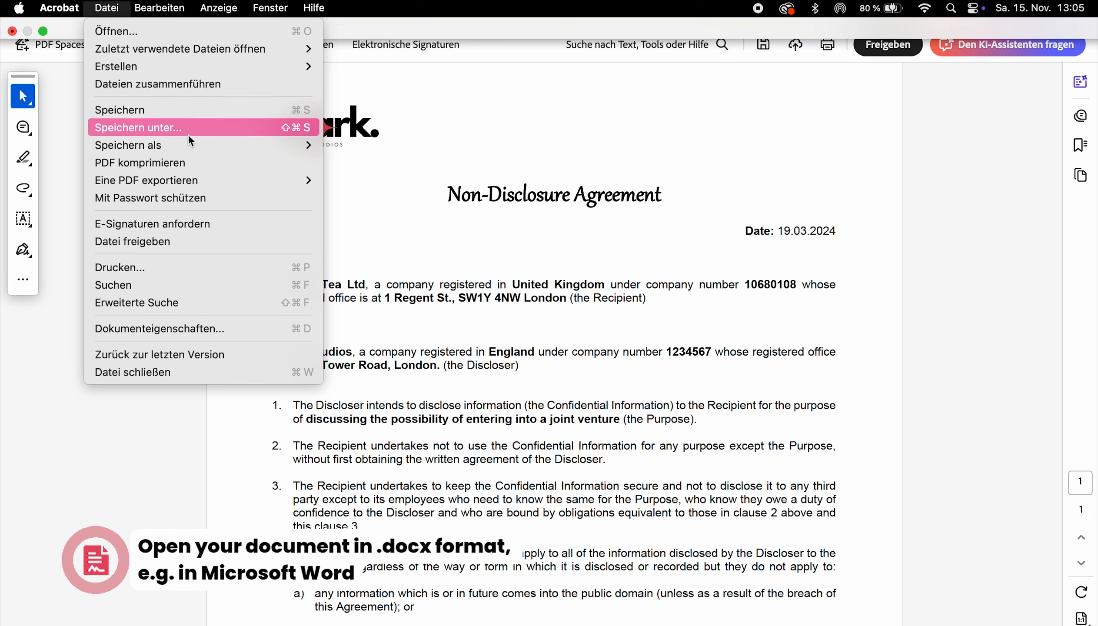
# Export the PDF agreement as a Word document (Word-Dokument) named FinalVersionNDA in the Contract folder
pyautogui.moveTo(195, 178)
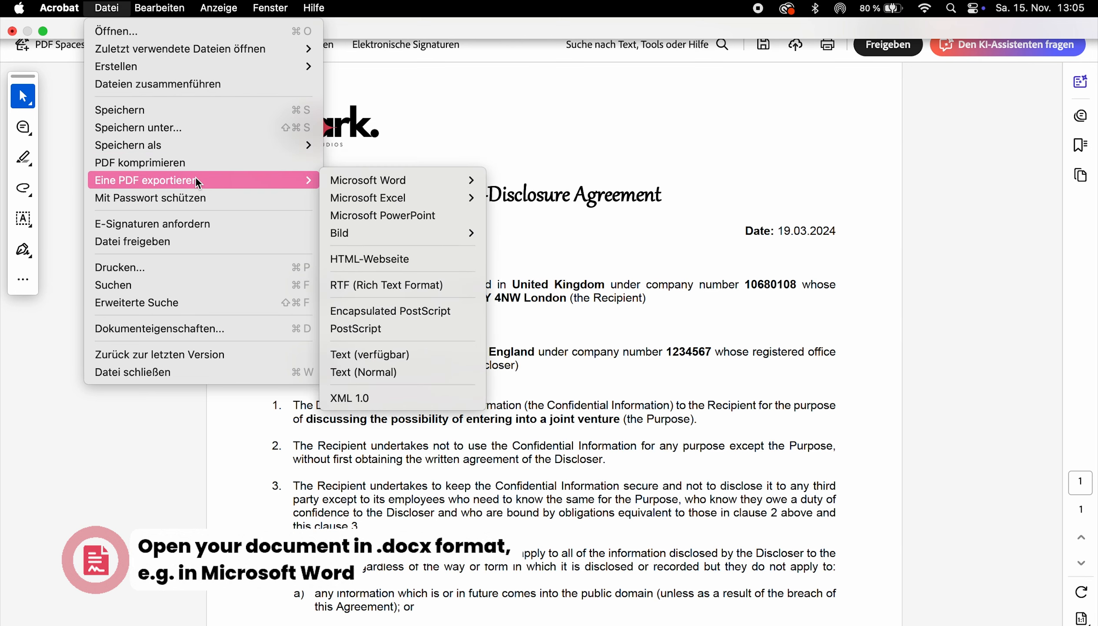
pyautogui.moveTo(389, 180)
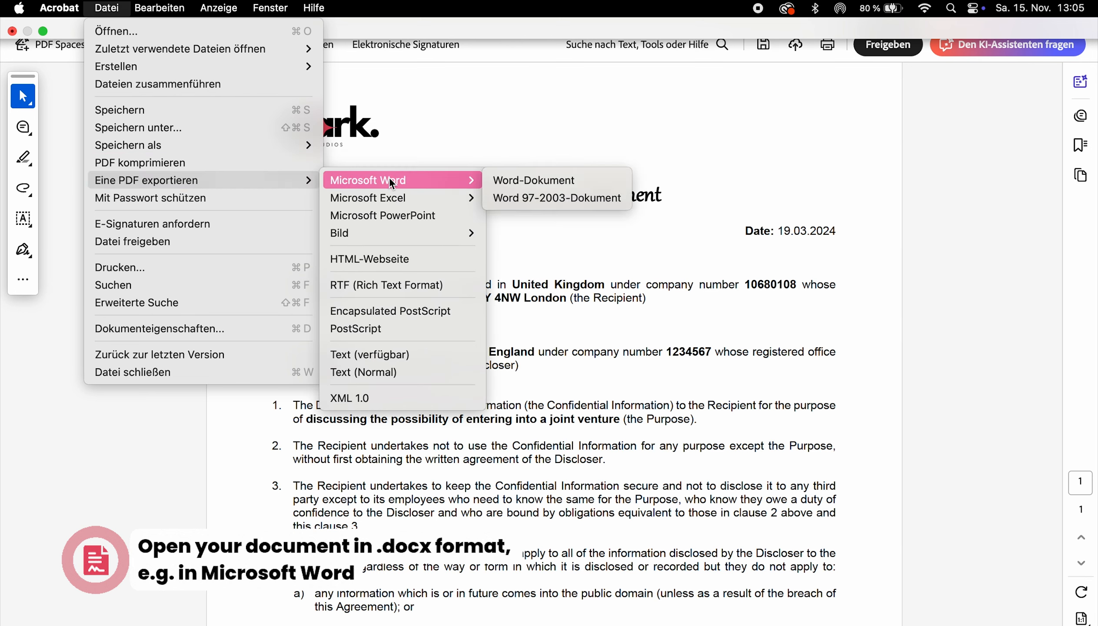
pyautogui.click(549, 181)
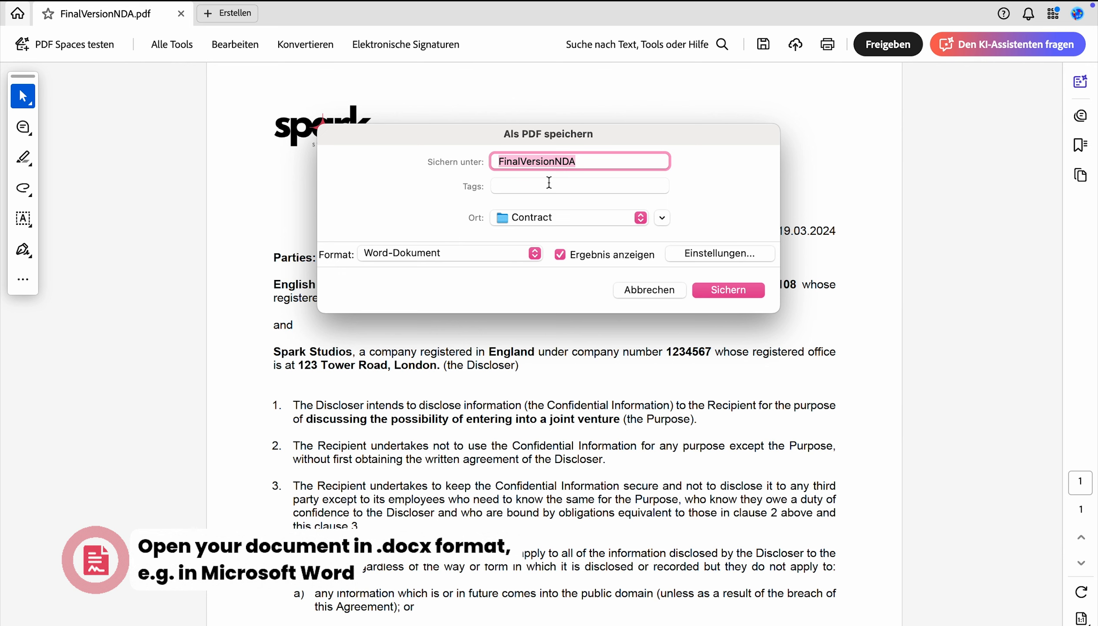
pyautogui.click(404, 257)
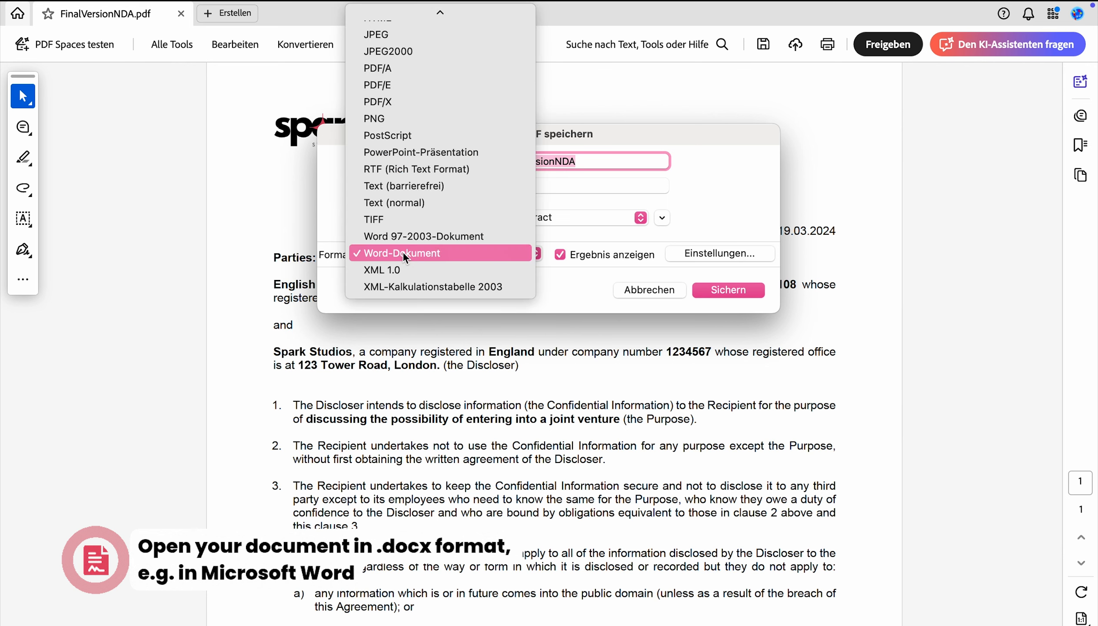
pyautogui.click(396, 257)
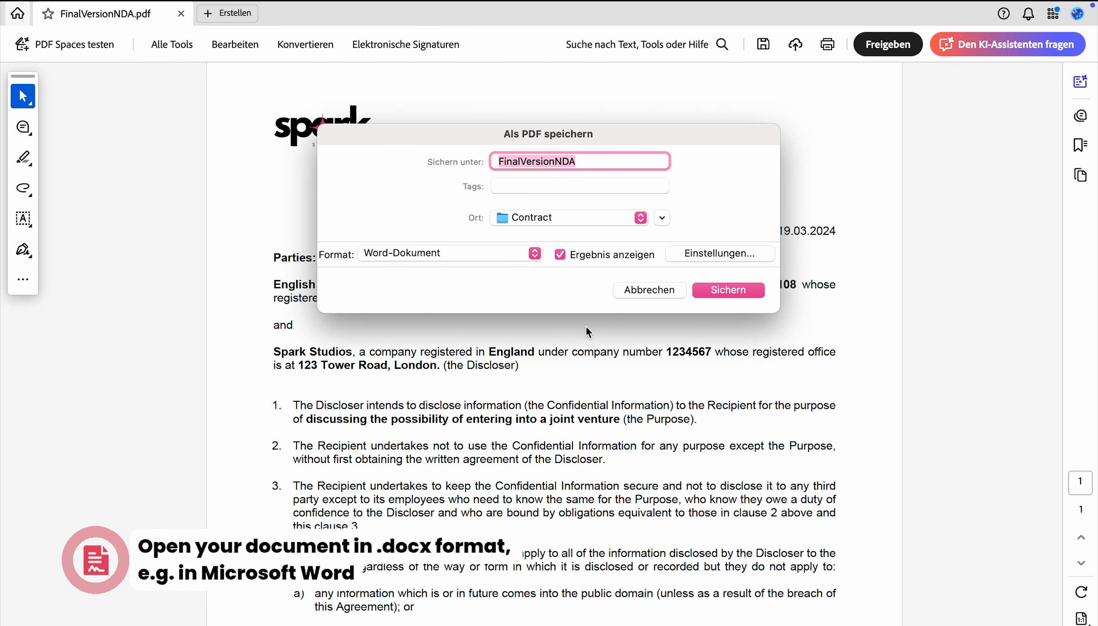
pyautogui.click(722, 290)
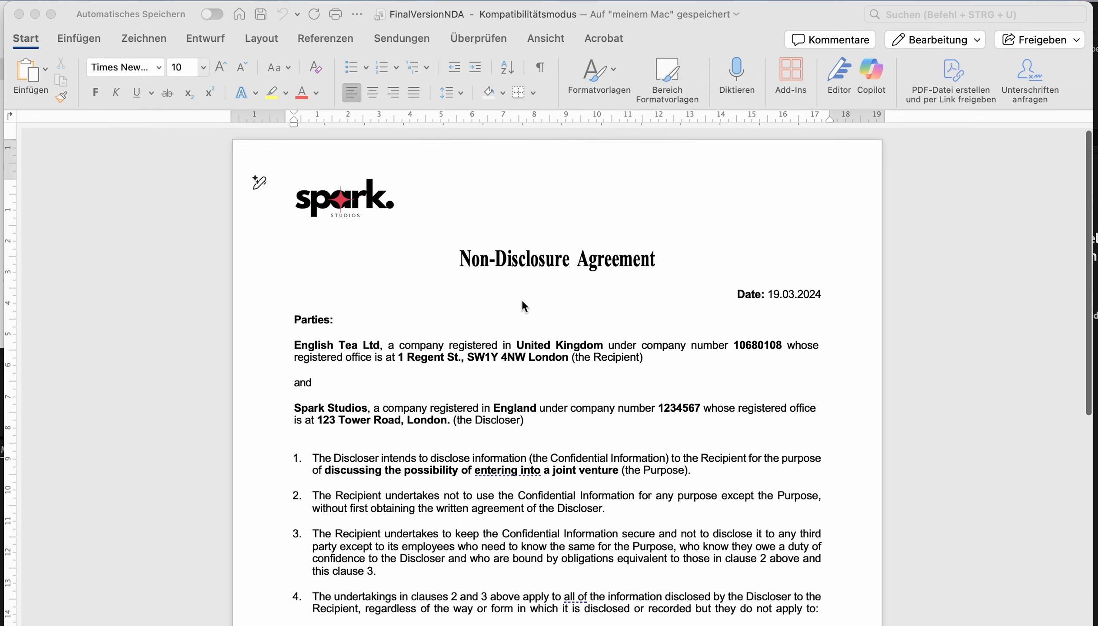
# Mark the date, the recipient company's name and the purpose in clause 1 as passages that vary between agreements
pyautogui.scroll(-5, 509, 305)
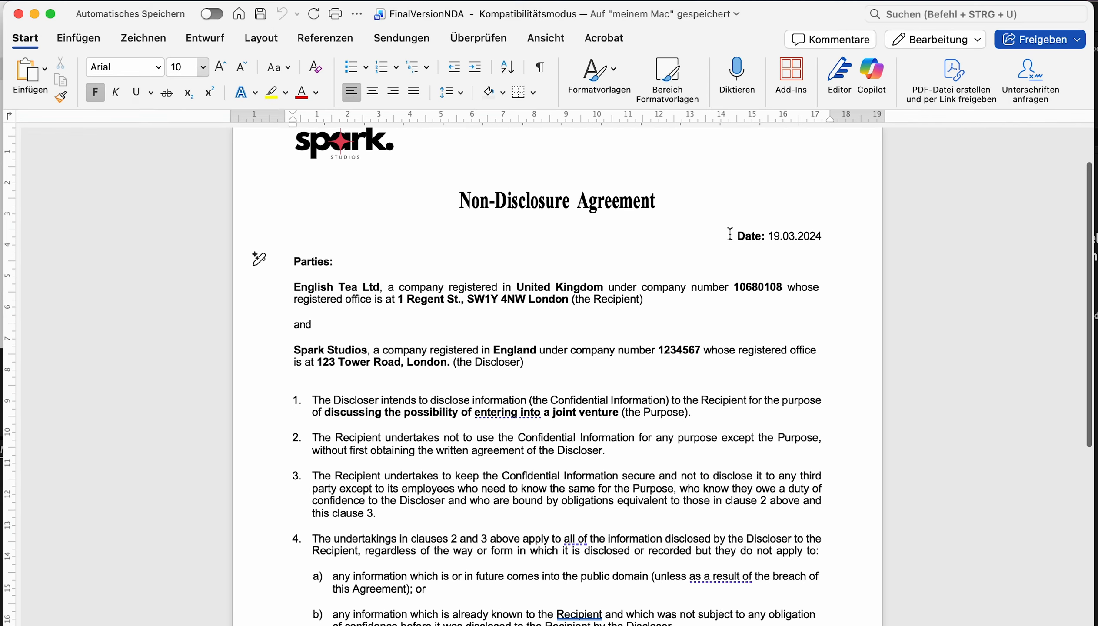
pyautogui.moveTo(731, 235); pyautogui.dragTo(833, 234)
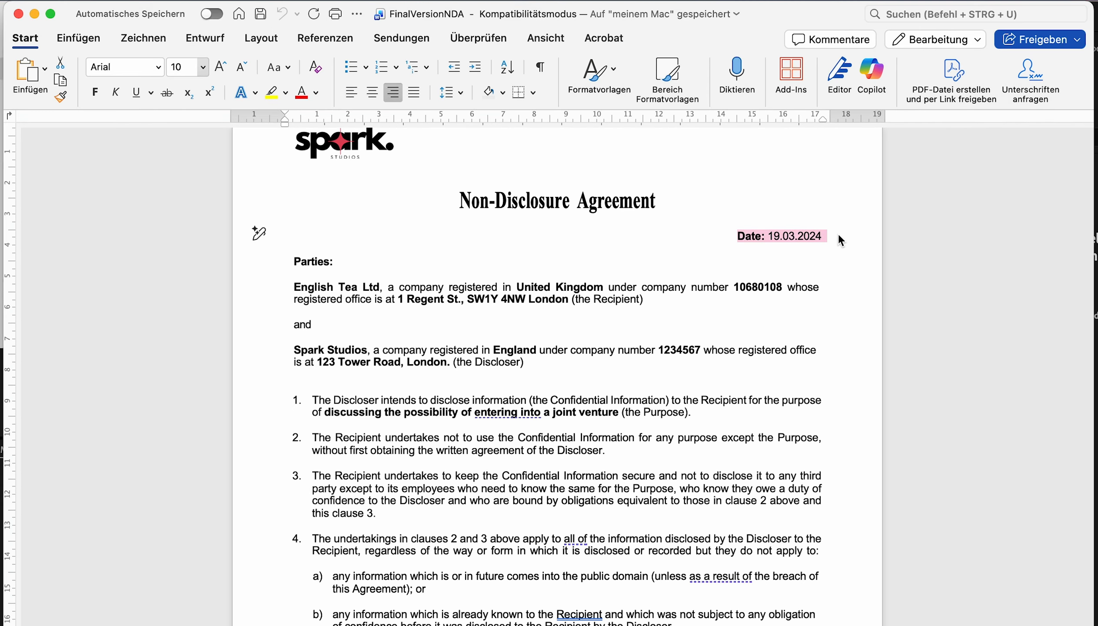
pyautogui.moveTo(293, 287); pyautogui.dragTo(386, 289)
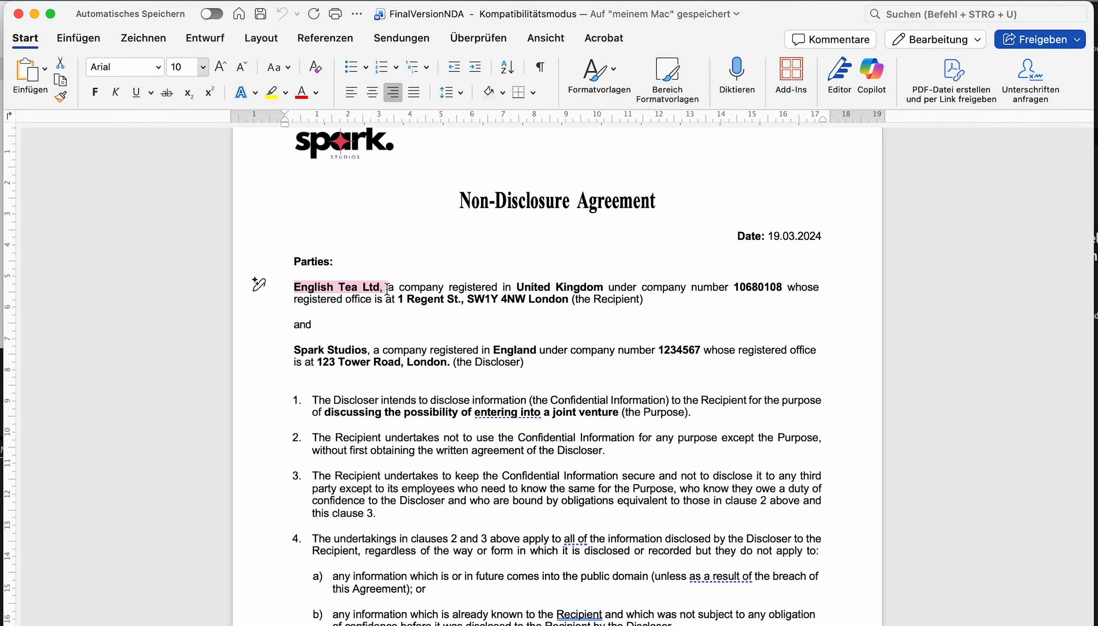
pyautogui.moveTo(323, 413); pyautogui.dragTo(564, 422)
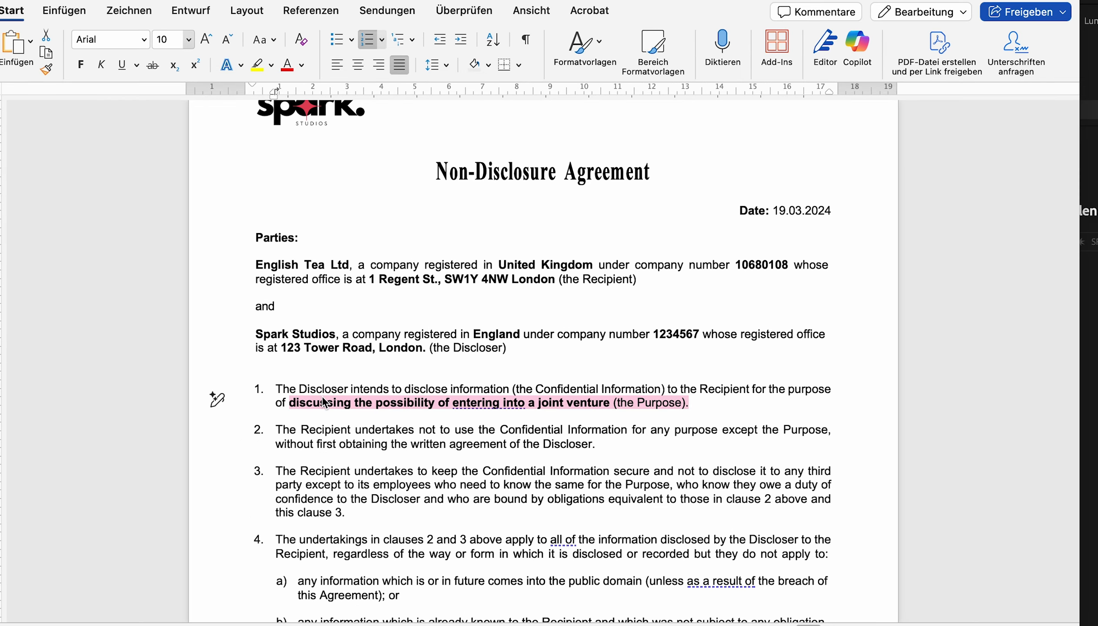
# Replace the recipient company name "English Tea Ltd" under Parties with the placeholder {{Item.Name}}
pyautogui.moveTo(252, 266); pyautogui.dragTo(337, 264)
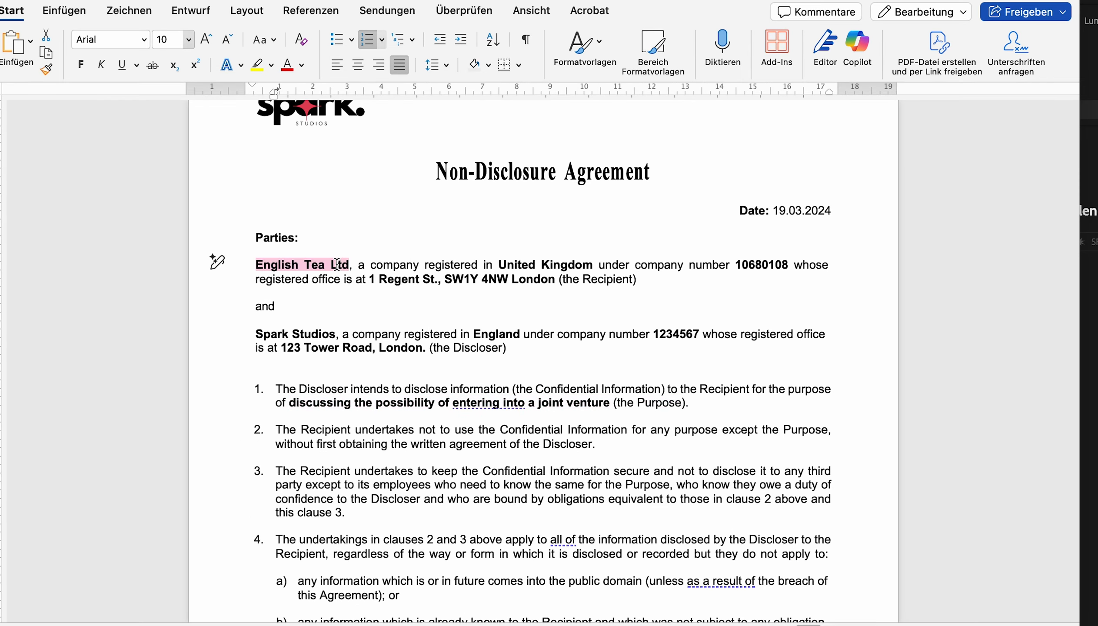
pyautogui.scroll(5, 347, 265)
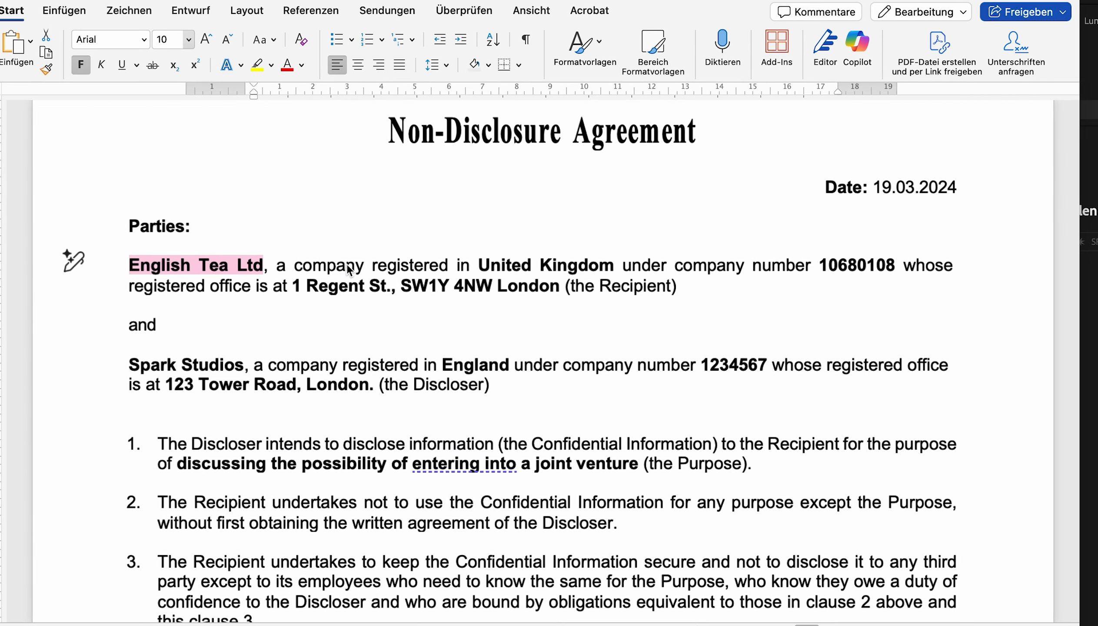
pyautogui.scroll(1, 347, 265)
pyautogui.scroll(2, 349, 269)
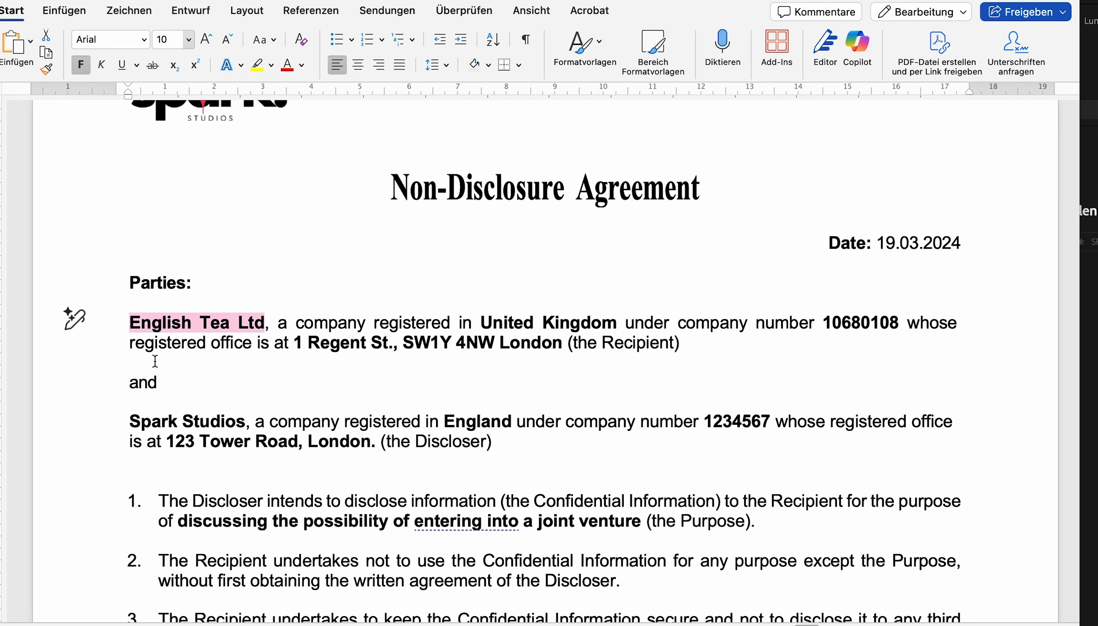
pyautogui.write('{{')
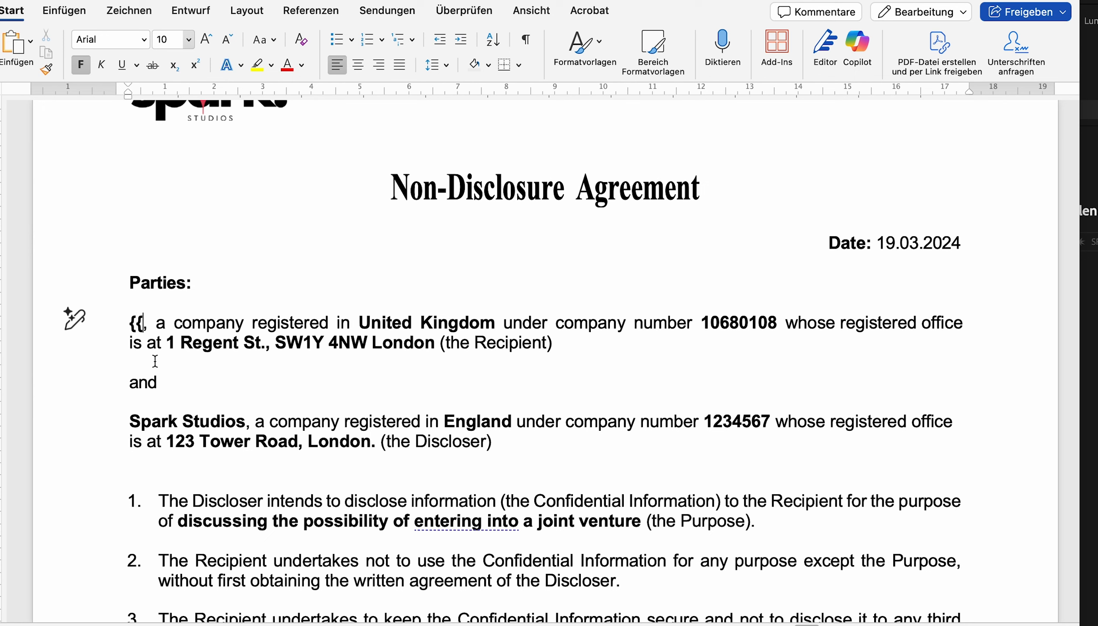
pyautogui.write('Item.Name}}')
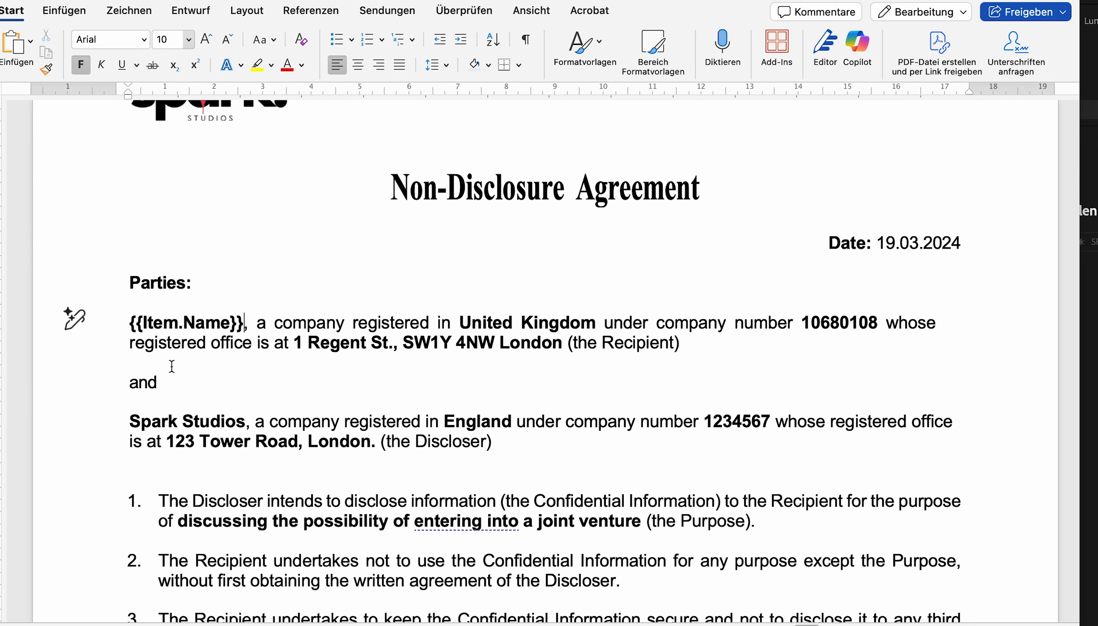
pyautogui.moveTo(130, 324); pyautogui.dragTo(239, 324)
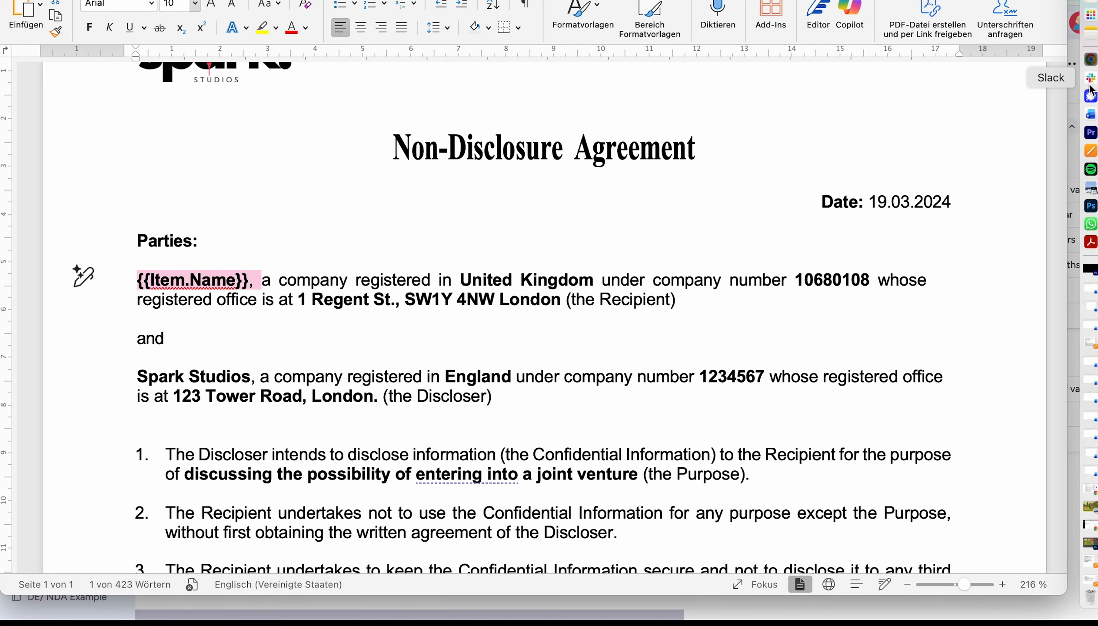
# Switch to the NDA Overview board in monday.com and open the DocExport V2 view's list of placeholders
pyautogui.click(1091, 61)
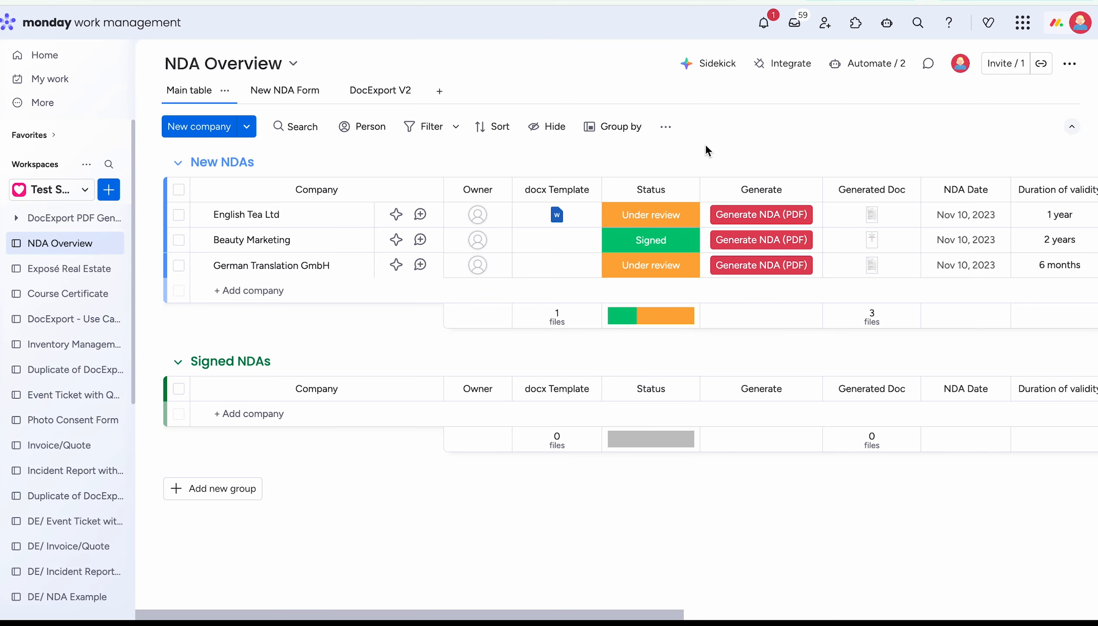
pyautogui.click(383, 97)
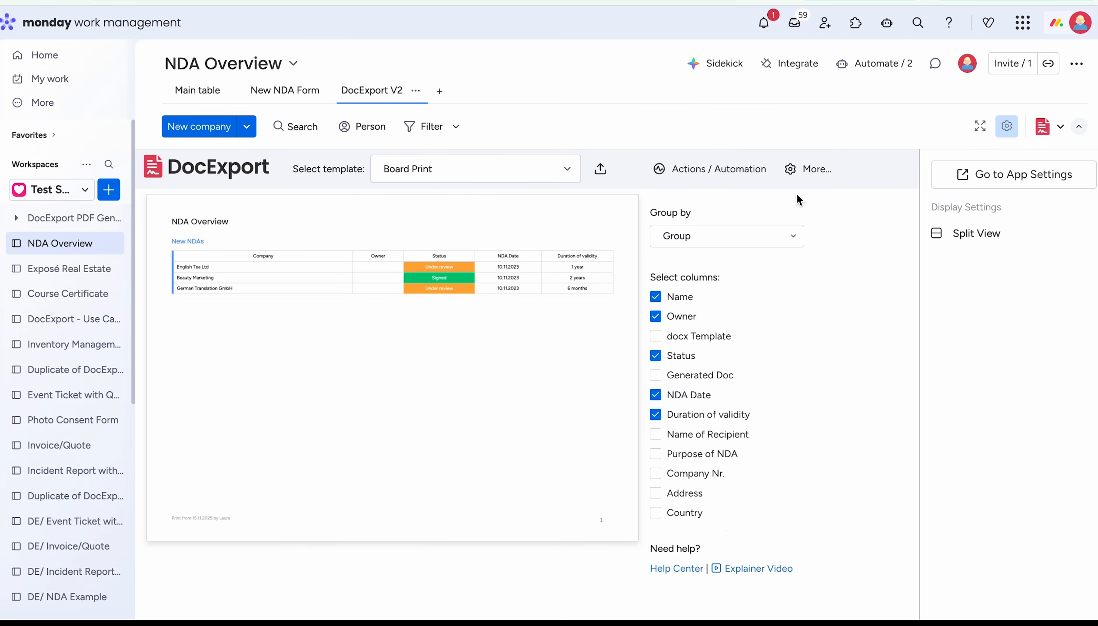
pyautogui.click(803, 171)
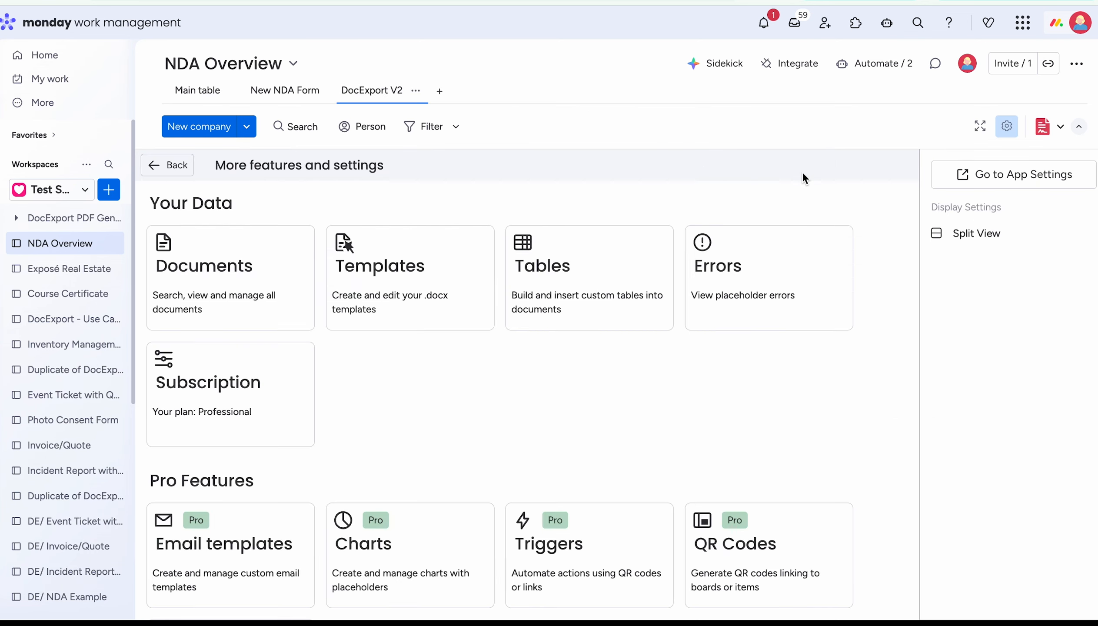
pyautogui.scroll(-5, 799, 173)
pyautogui.scroll(-5, 795, 170)
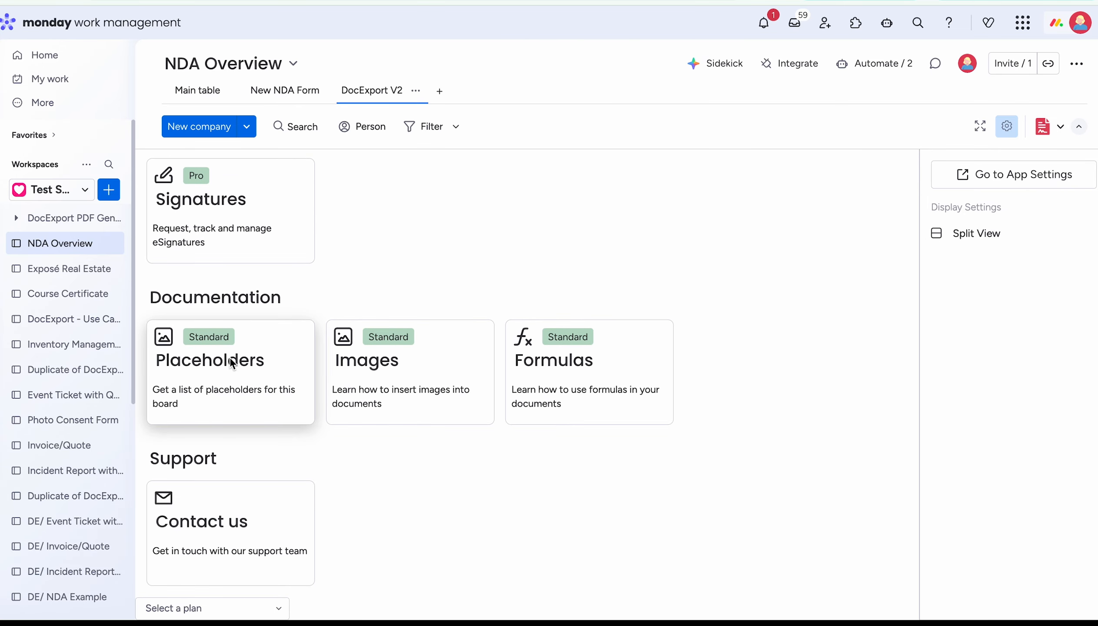
pyautogui.click(232, 364)
# Look through the item, board and user placeholders available for the NDA Overview board
pyautogui.scroll(4, 280, 209)
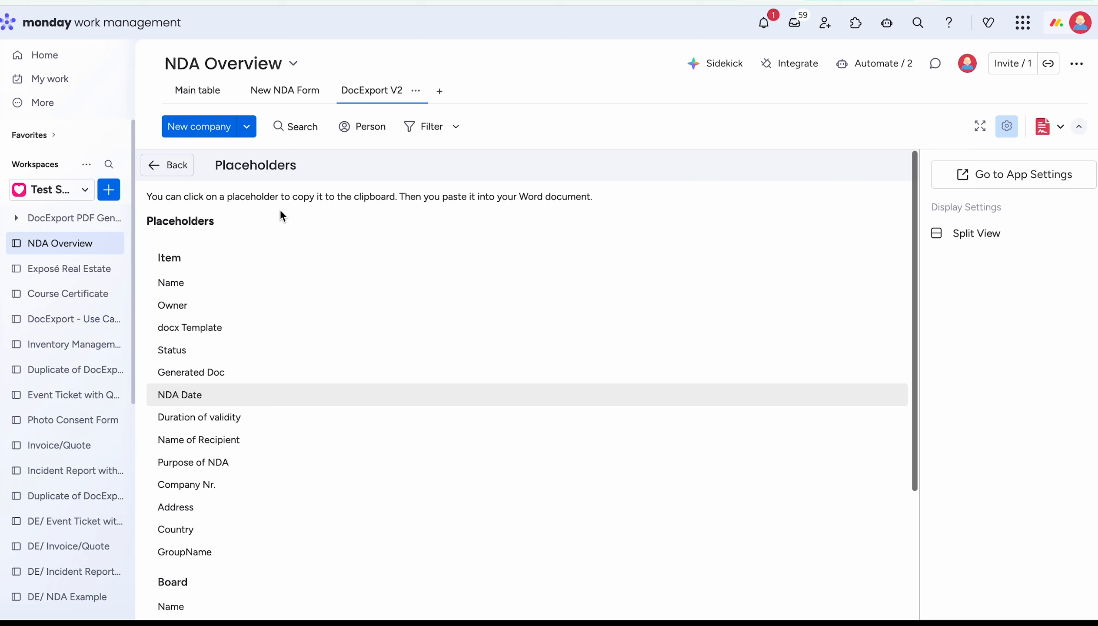
pyautogui.scroll(-4, 215, 294)
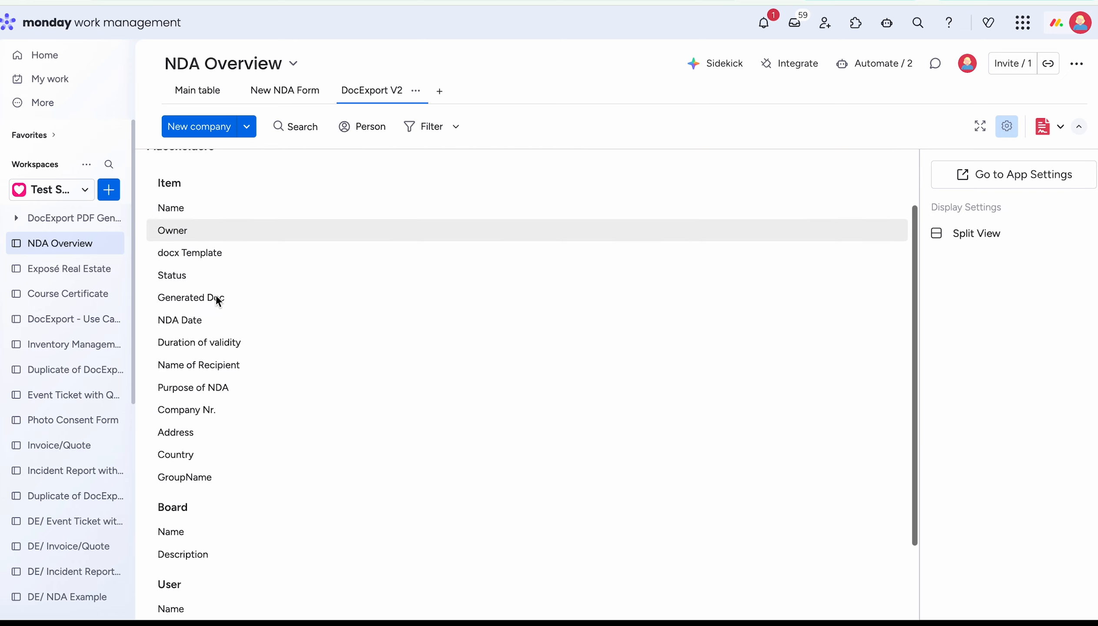
pyautogui.scroll(4, 215, 294)
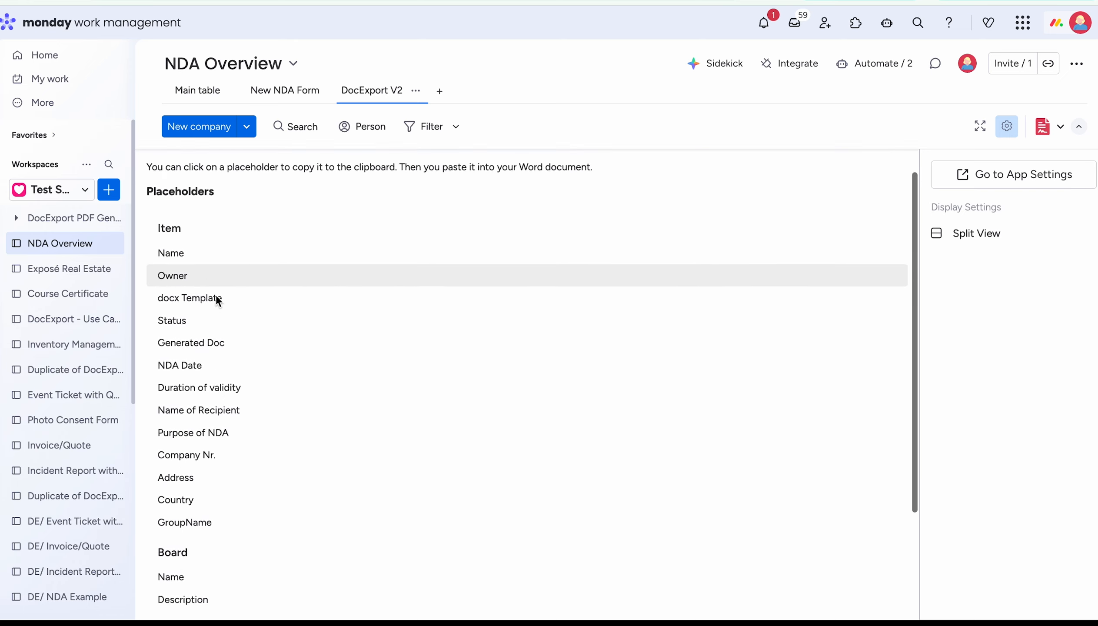
pyautogui.click(171, 279)
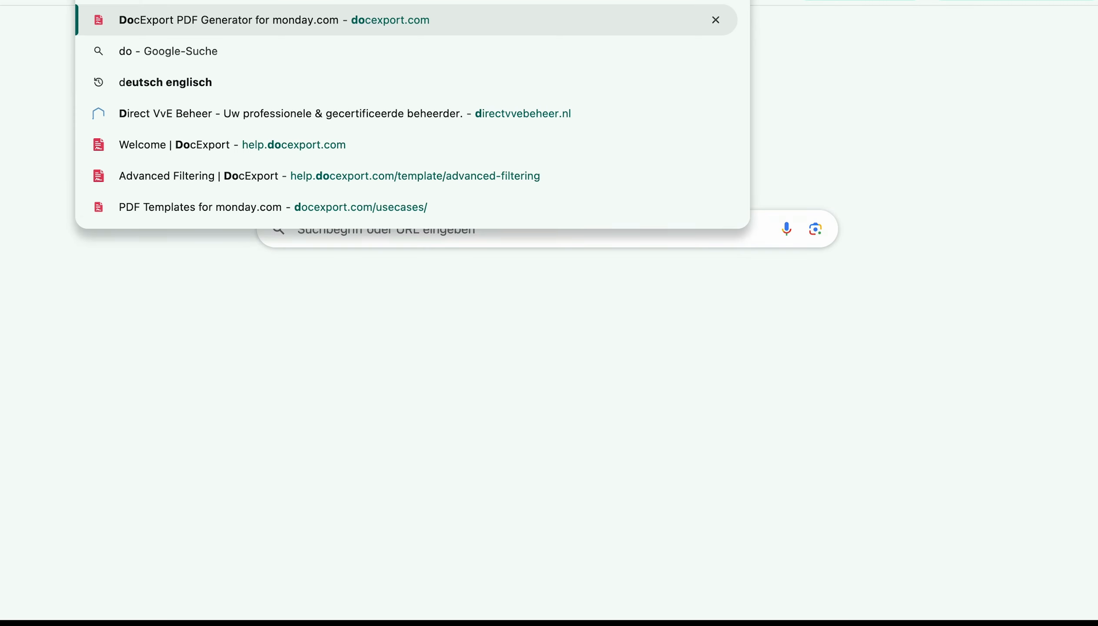
# Open the Placeholder Directory in the DocExport help center and read the general placeholders for docx templates
pyautogui.click(546, 17)
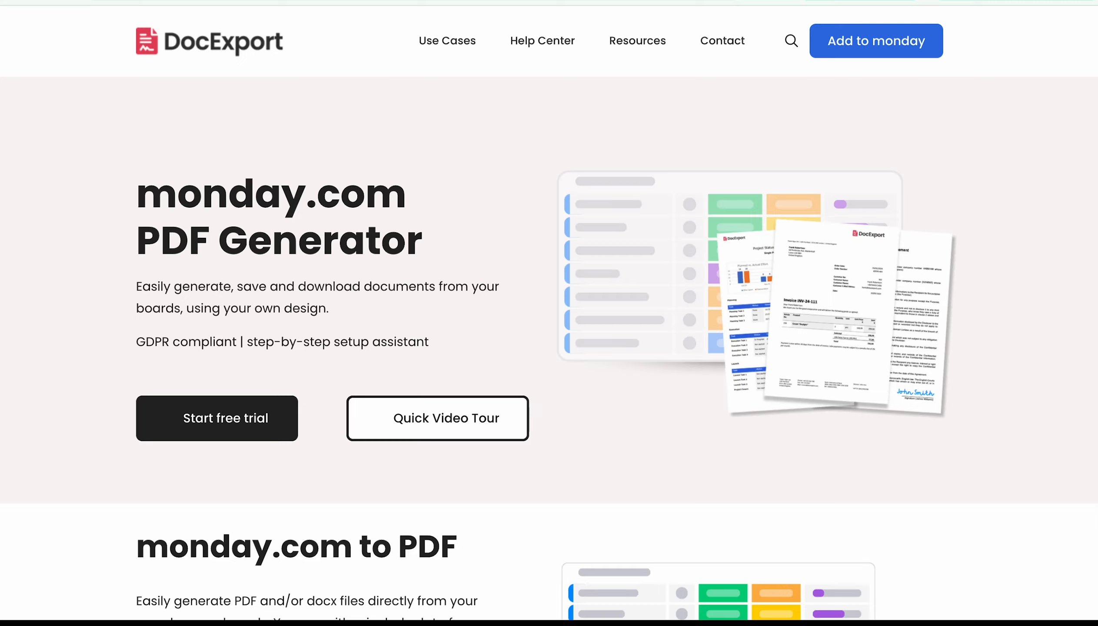
pyautogui.click(545, 32)
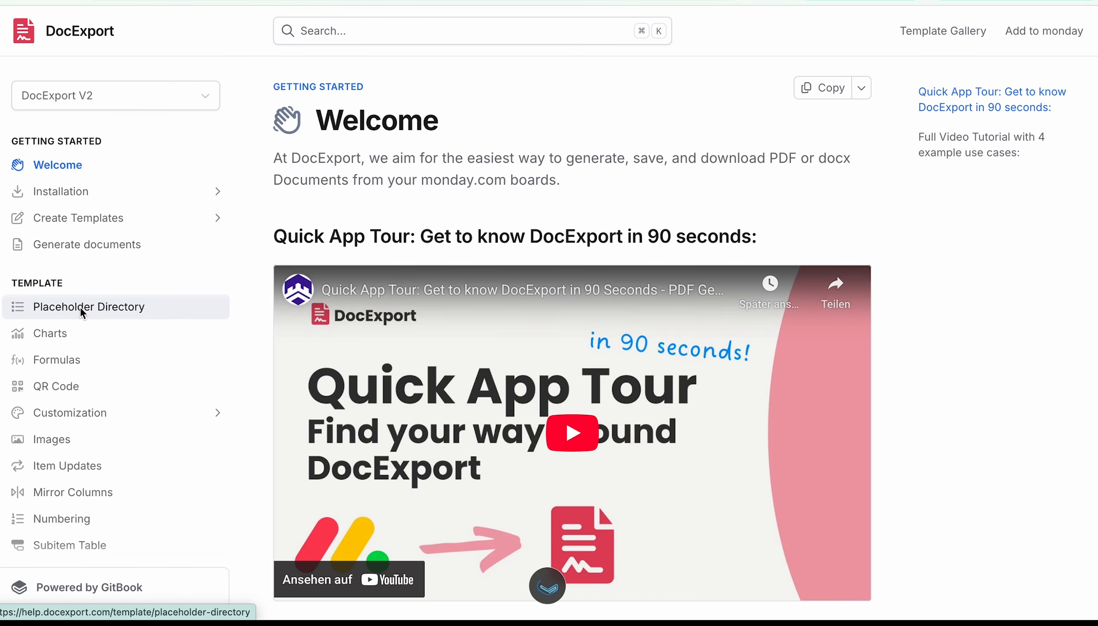
pyautogui.click(80, 307)
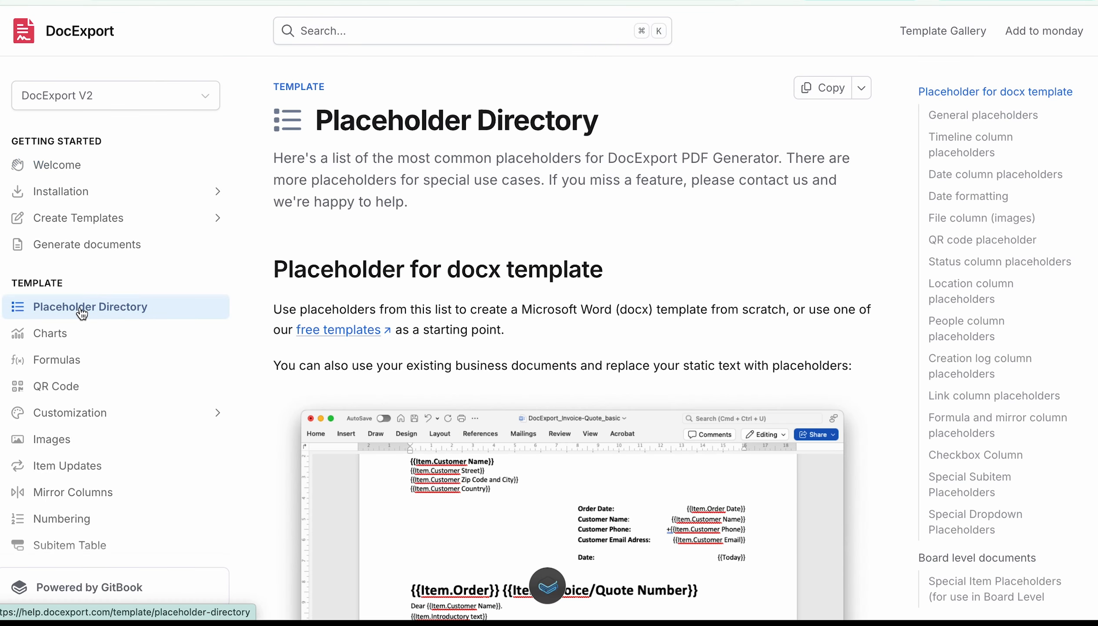
pyautogui.scroll(-5, 607, 268)
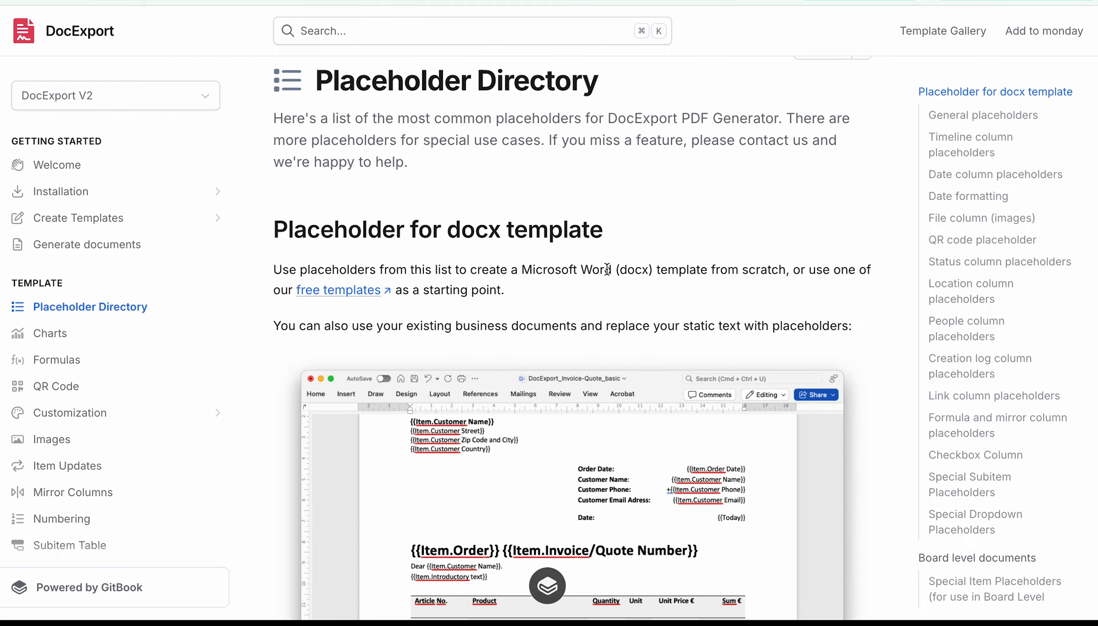
pyautogui.scroll(-8, 607, 268)
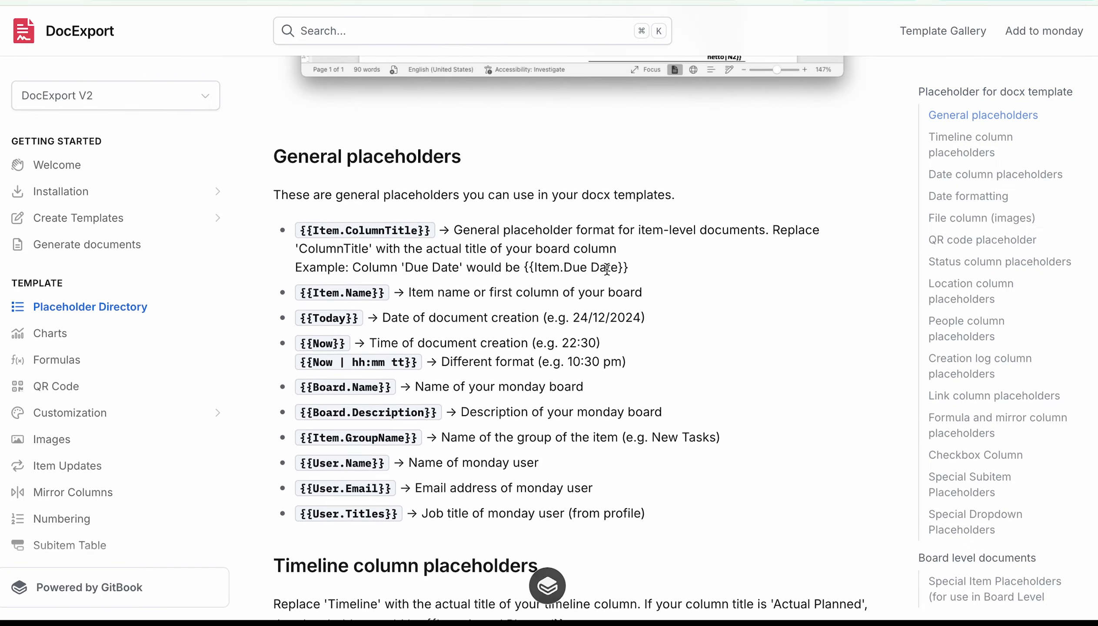
pyautogui.scroll(-1, 607, 269)
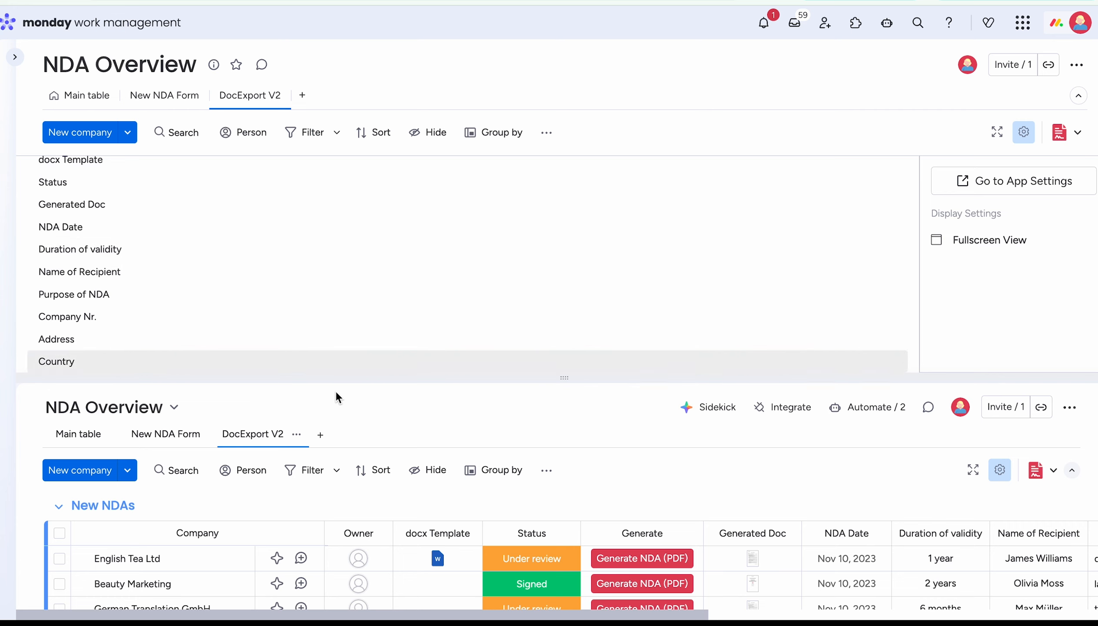
# Compare the placeholder names with the column titles of the NDA Overview board, from Generated Doc to Company Nr
pyautogui.hscroll(5, 410, 509)
pyautogui.hscroll(1, 410, 509)
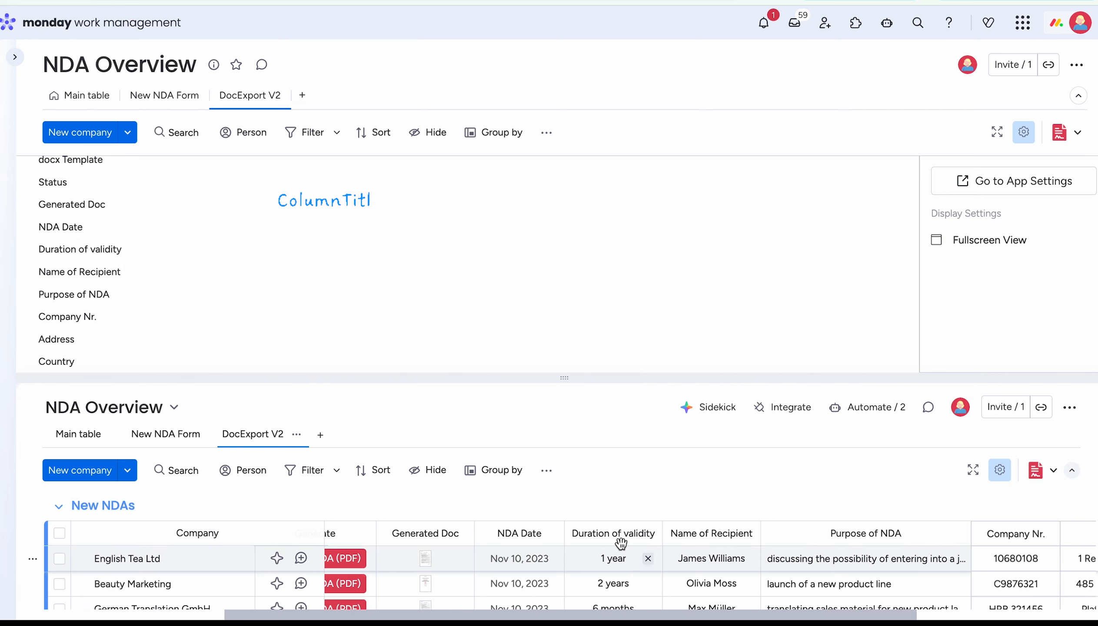
pyautogui.scroll(-1, 607, 534)
pyautogui.scroll(1, 607, 535)
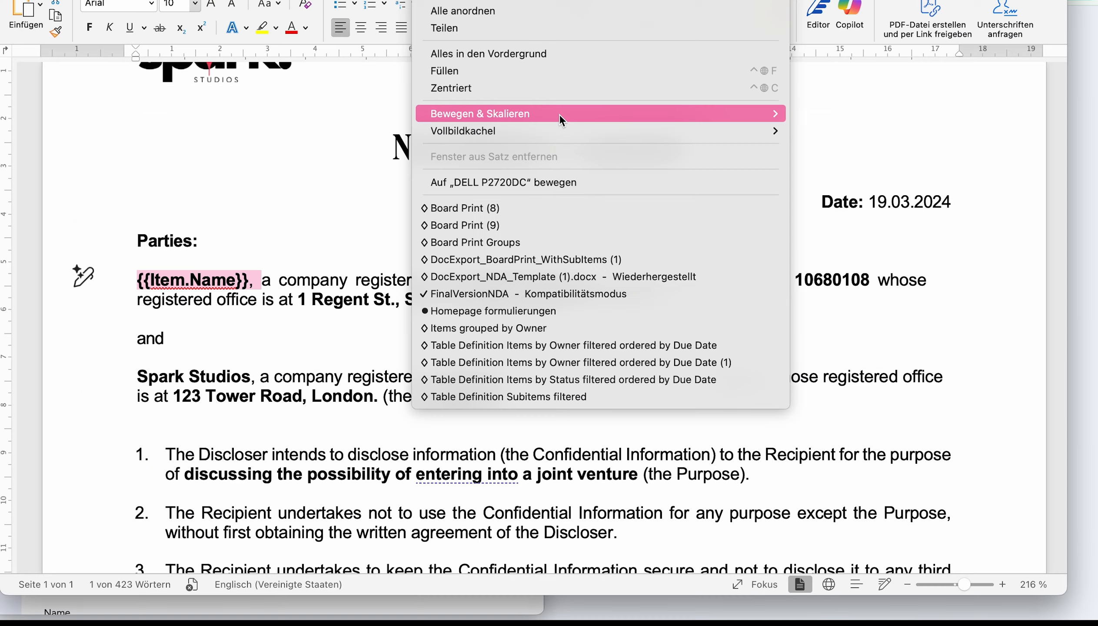
# Switch to Word and tile the FinalVersionNDA window beside the monday.com placeholder list, fitting the agreement's full page width
pyautogui.moveTo(631, 114)
pyautogui.click(834, 145)
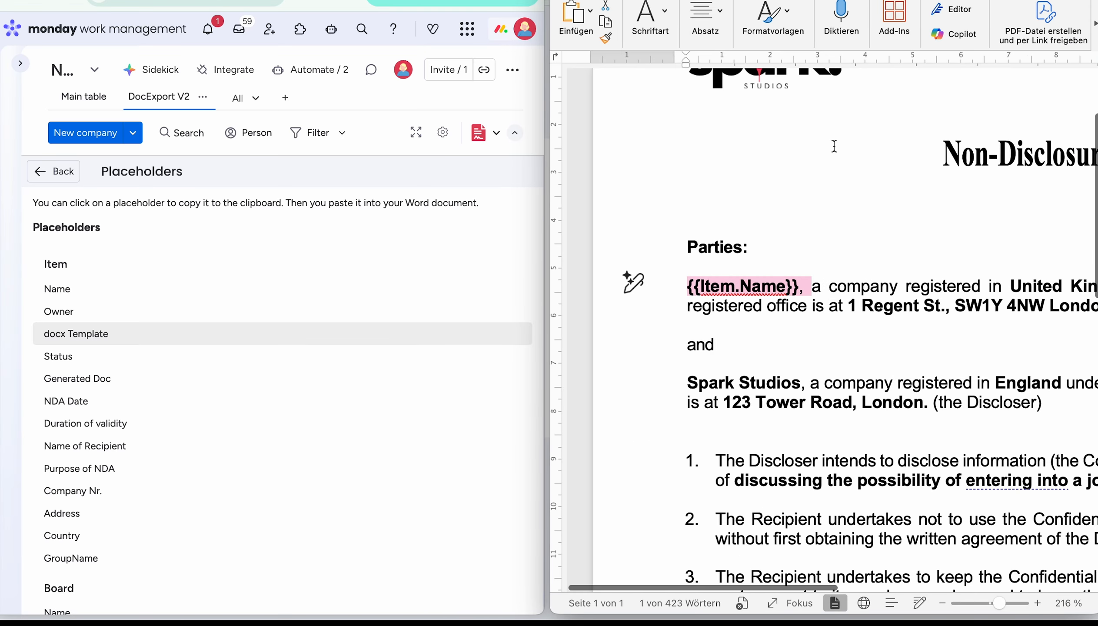
pyautogui.scroll(-5, 806, 182)
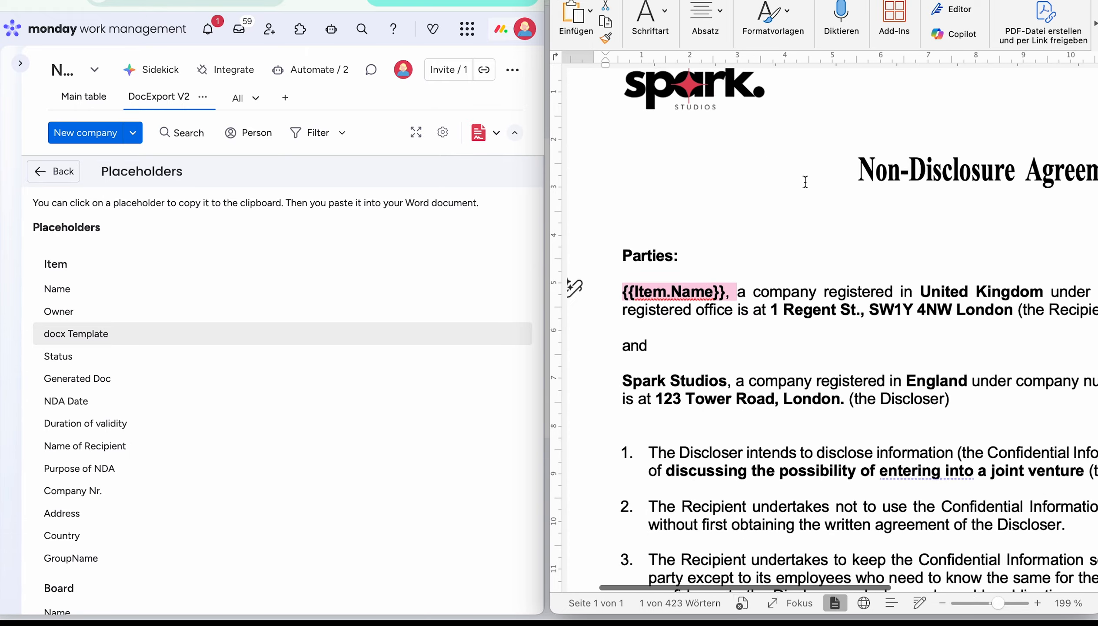
pyautogui.hscroll(2, 806, 182)
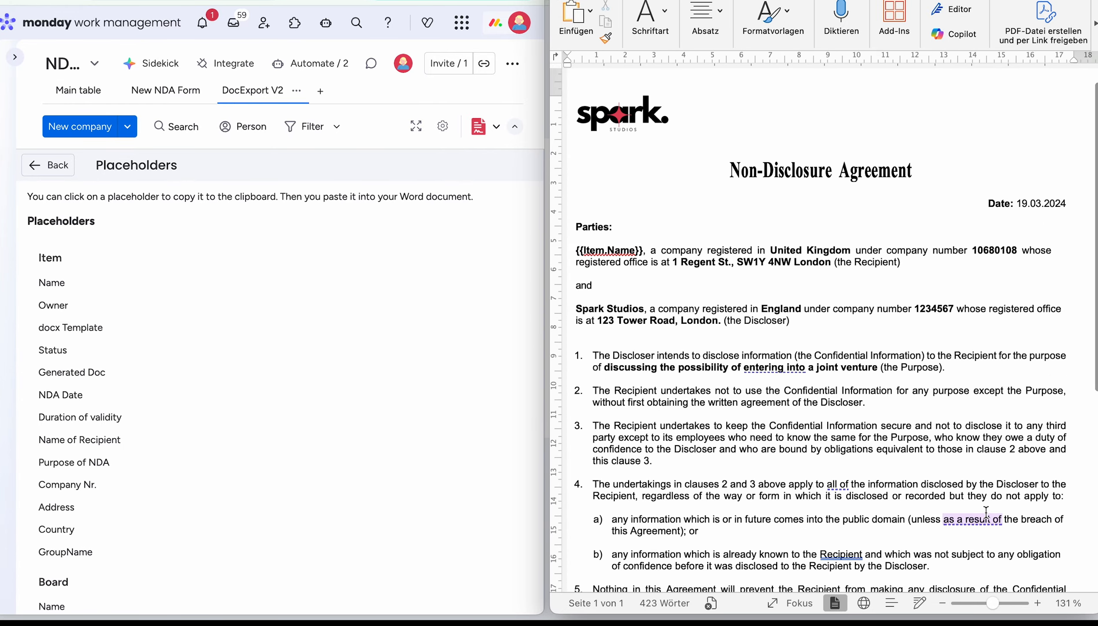
# Go over the recipient's country, company number, registered address and the agreement date in the Word document as details needing placeholders
pyautogui.scroll(-2, 986, 510)
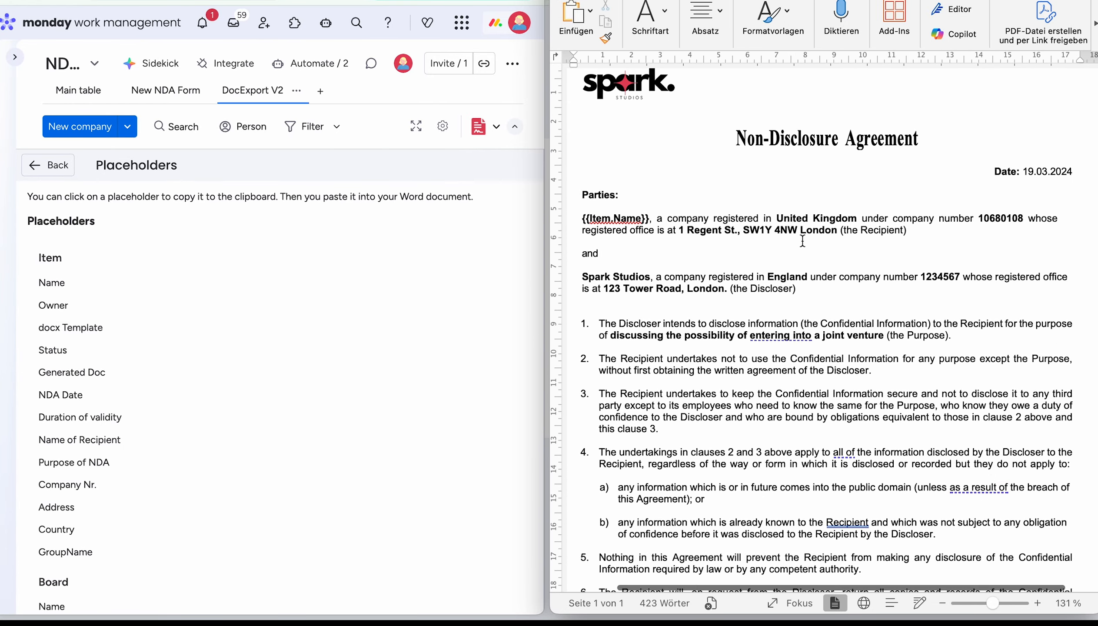
pyautogui.moveTo(778, 219); pyautogui.dragTo(856, 218)
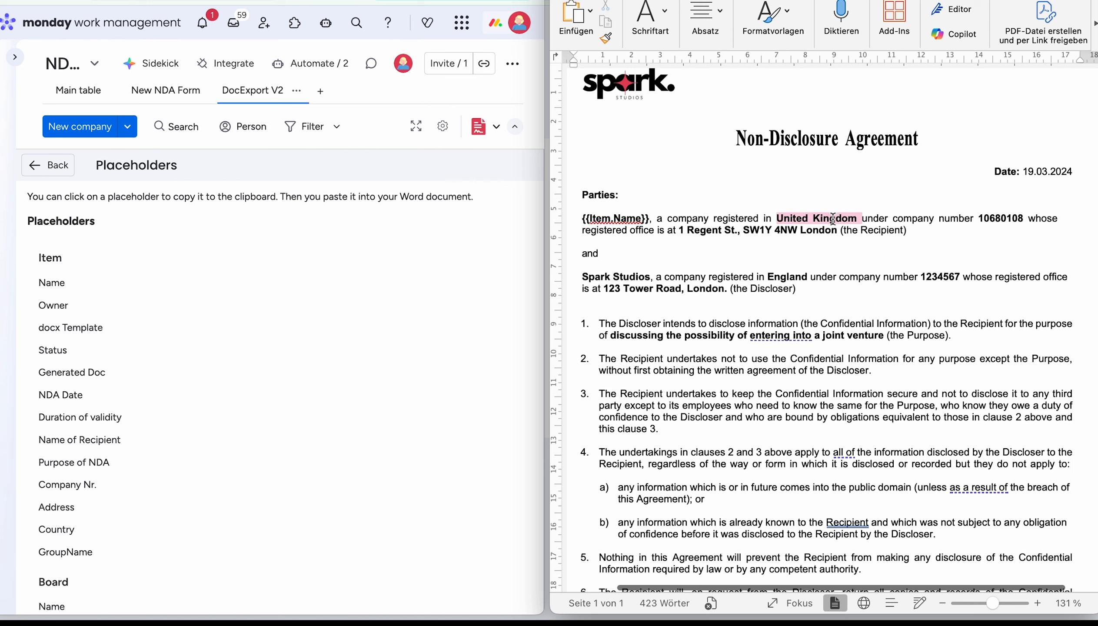
pyautogui.doubleClick(990, 216)
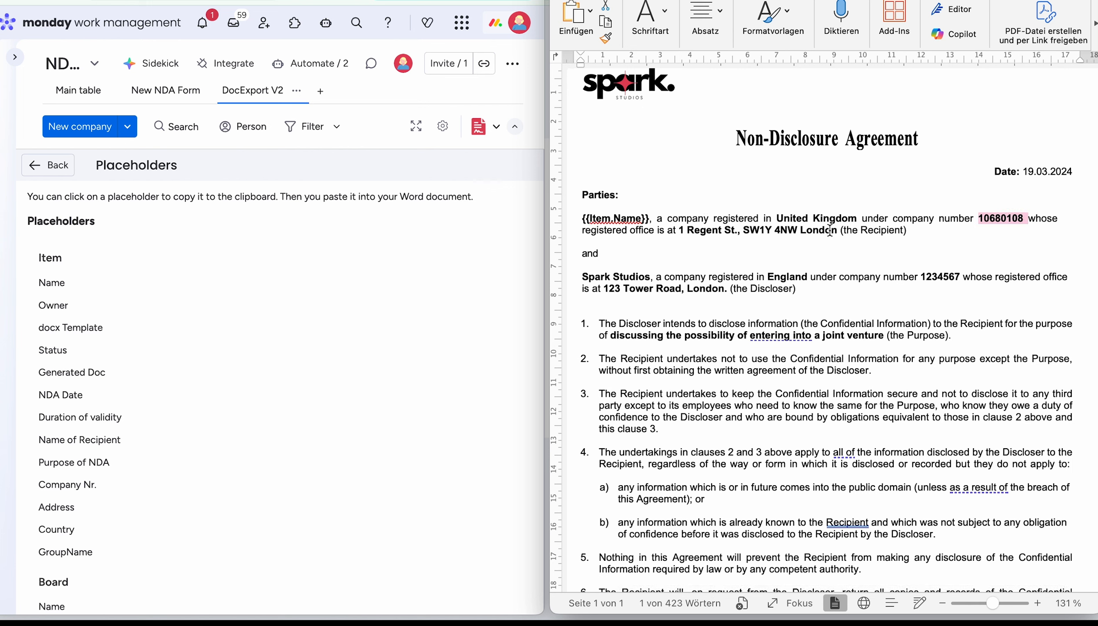
pyautogui.doubleClick(803, 230)
pyautogui.doubleClick(1003, 172)
pyautogui.click(1051, 172)
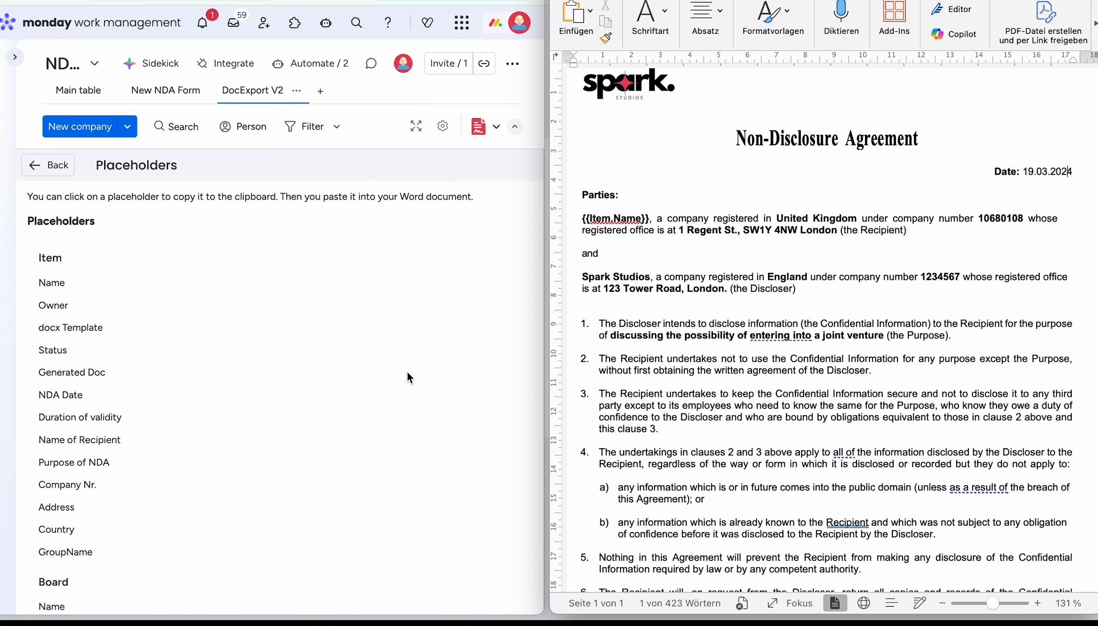
# Replace the agreement date in Word with the general placeholder {{Today}} copied from the monday.com placeholder list
pyautogui.scroll(-4, 320, 437)
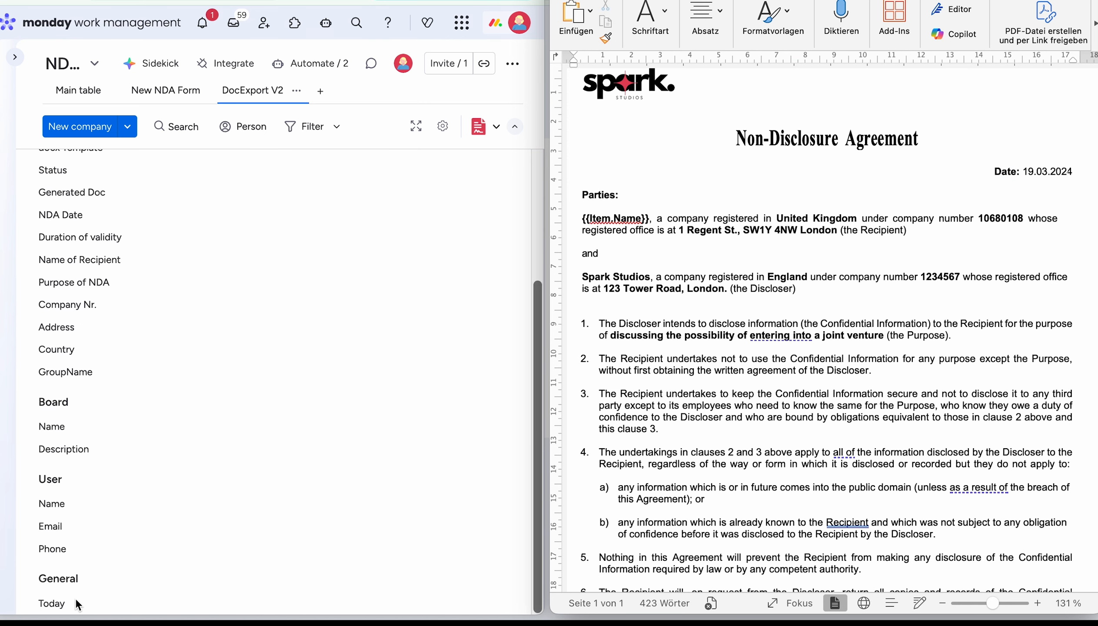
pyautogui.click(58, 606)
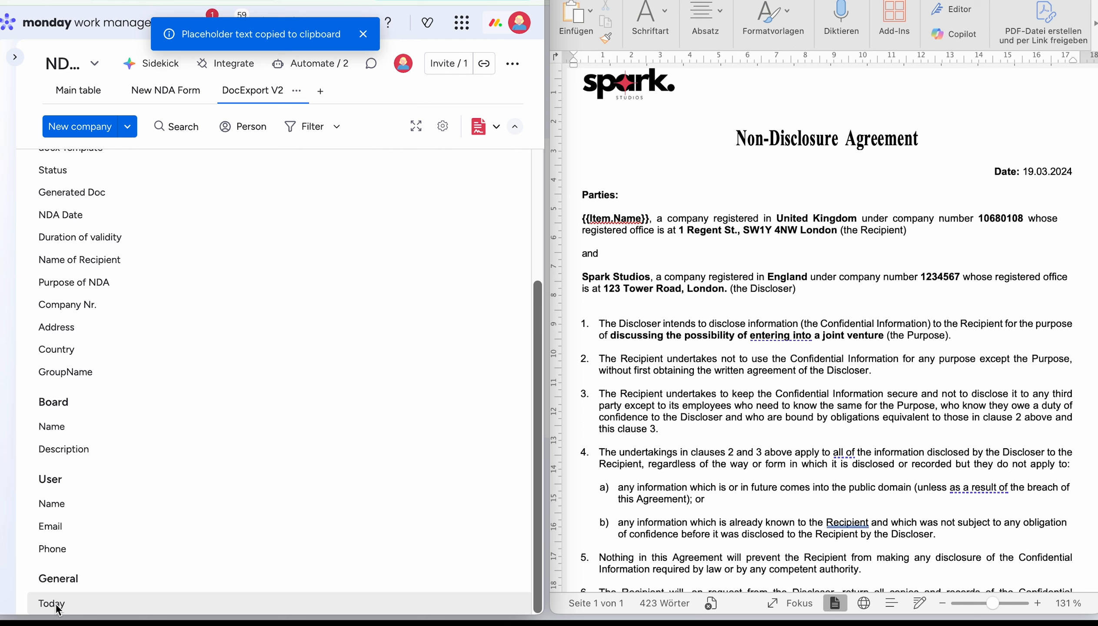
pyautogui.doubleClick(1055, 172)
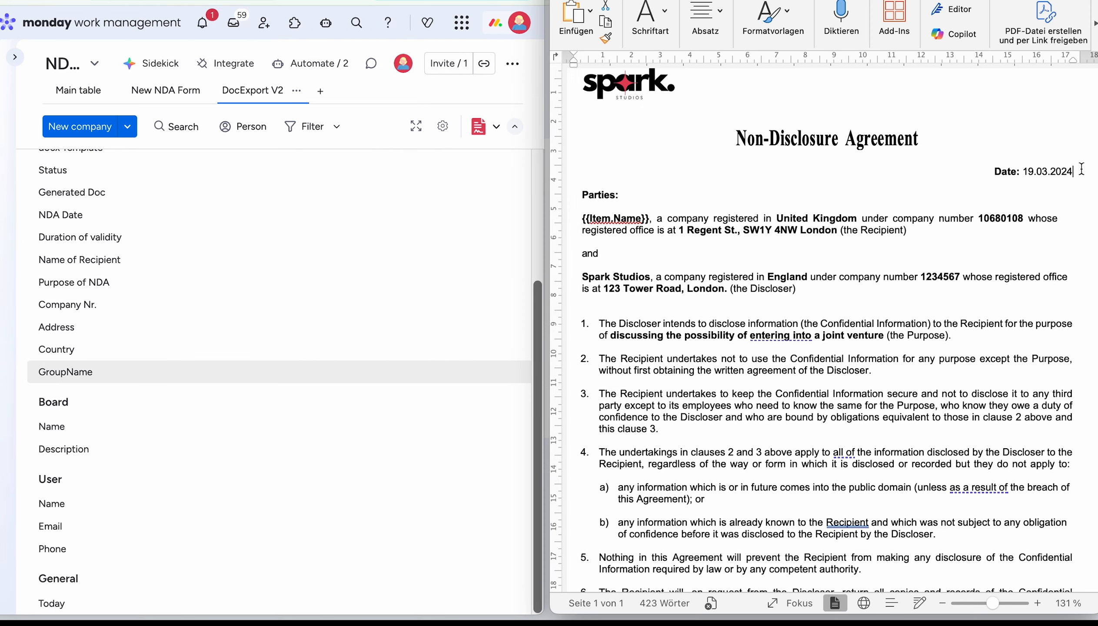
pyautogui.moveTo(1077, 173); pyautogui.dragTo(1025, 174)
pyautogui.press('super+v')
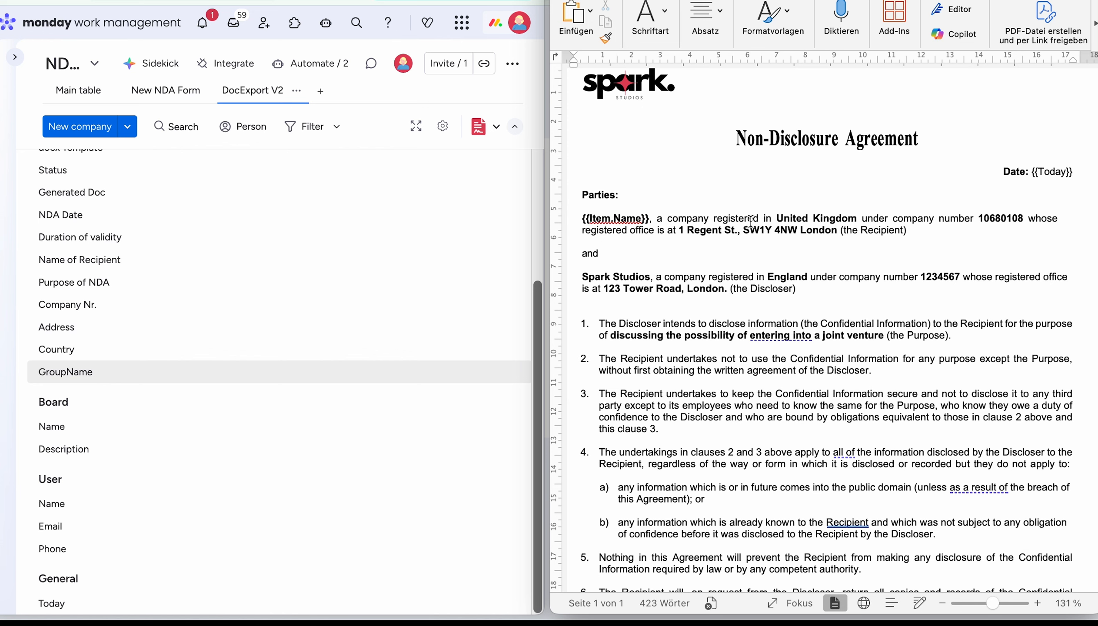
# Replace the recipient's country with {{Item.Country}} and its company number with {{Item.Company Nr.}} in the Parties paragraph
pyautogui.click(62, 348)
pyautogui.moveTo(777, 218); pyautogui.dragTo(837, 216)
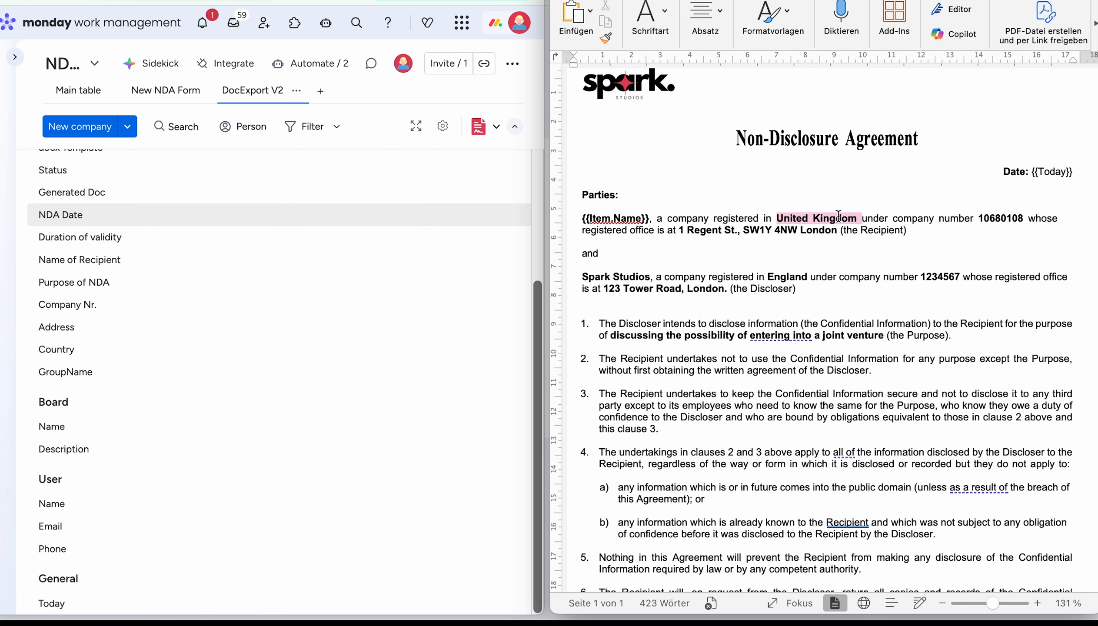
pyautogui.press('super+v')
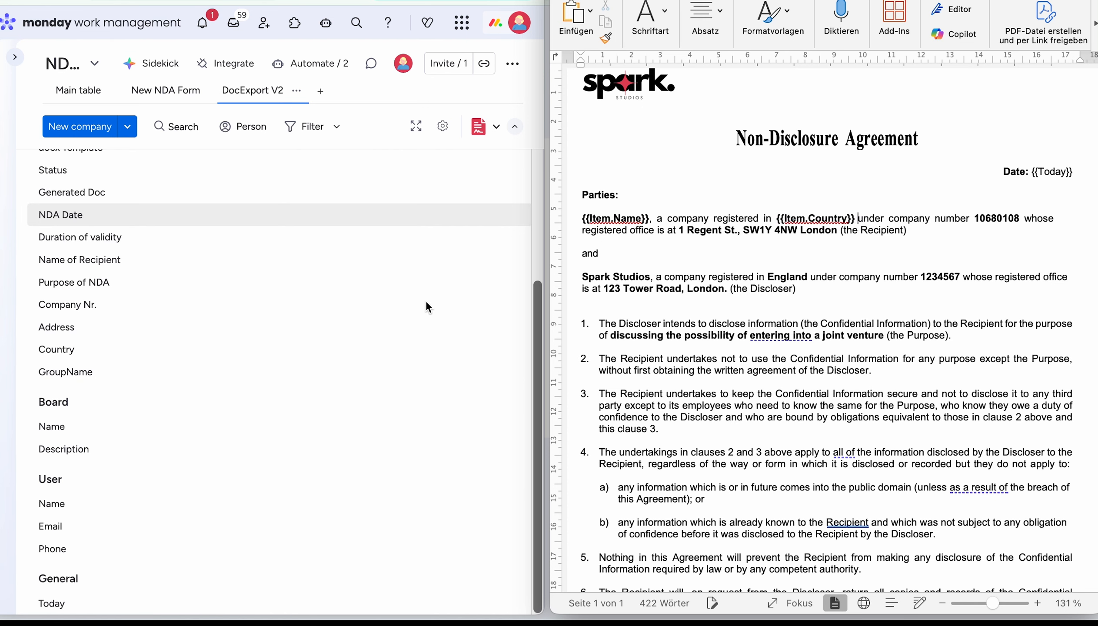
pyautogui.click(80, 303)
pyautogui.doubleClick(996, 219)
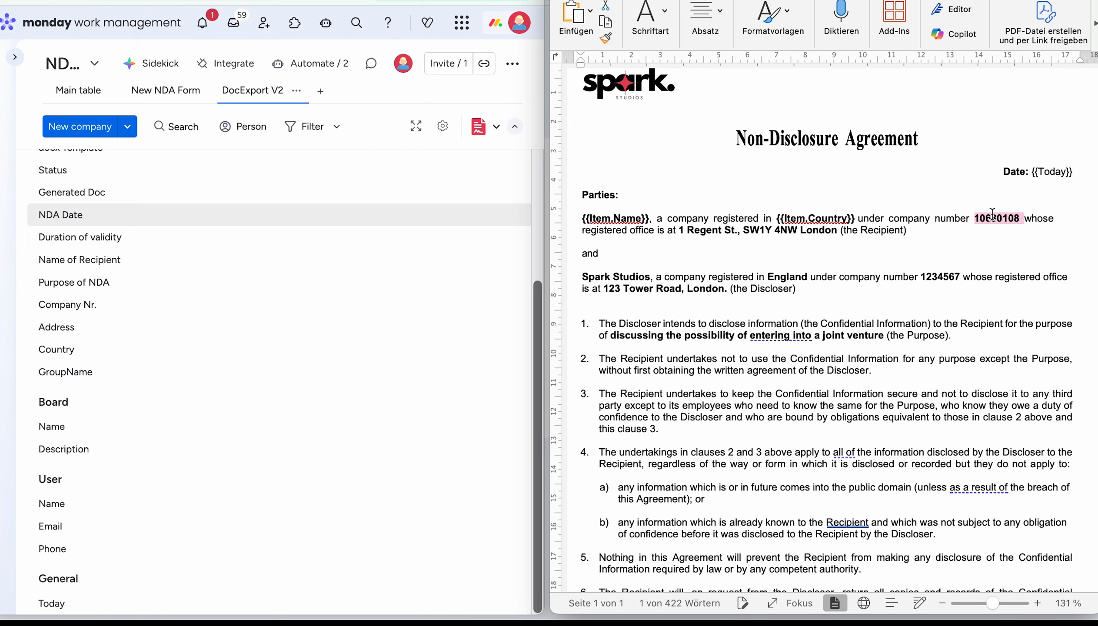
pyautogui.press('super+v')
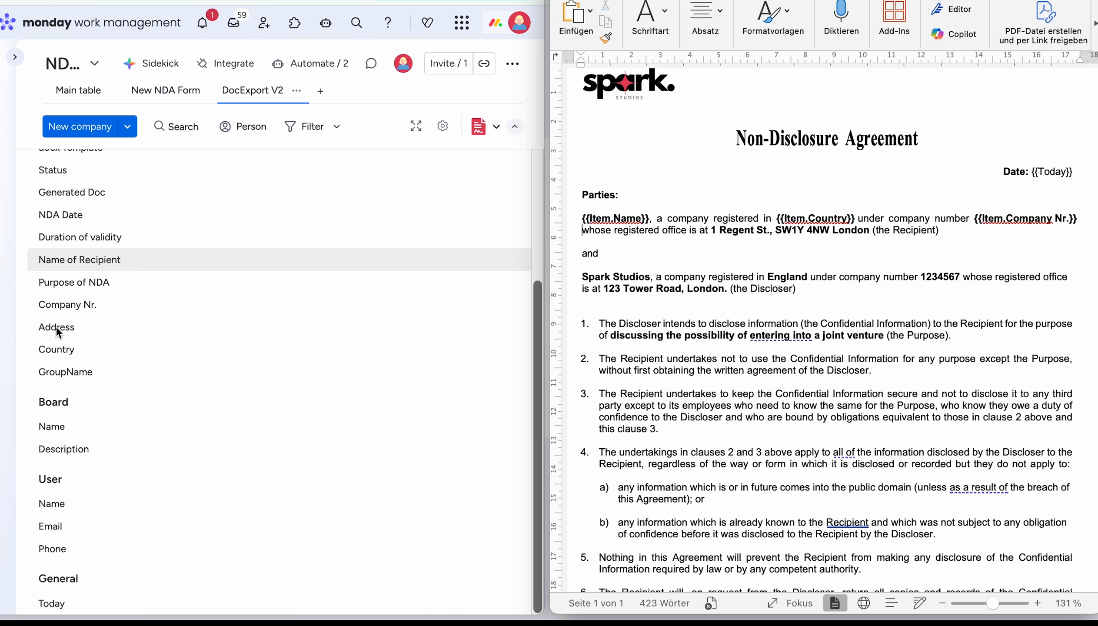
# Replace the recipient's registered office address with the {{Item.Address}} placeholder
pyautogui.click(74, 327)
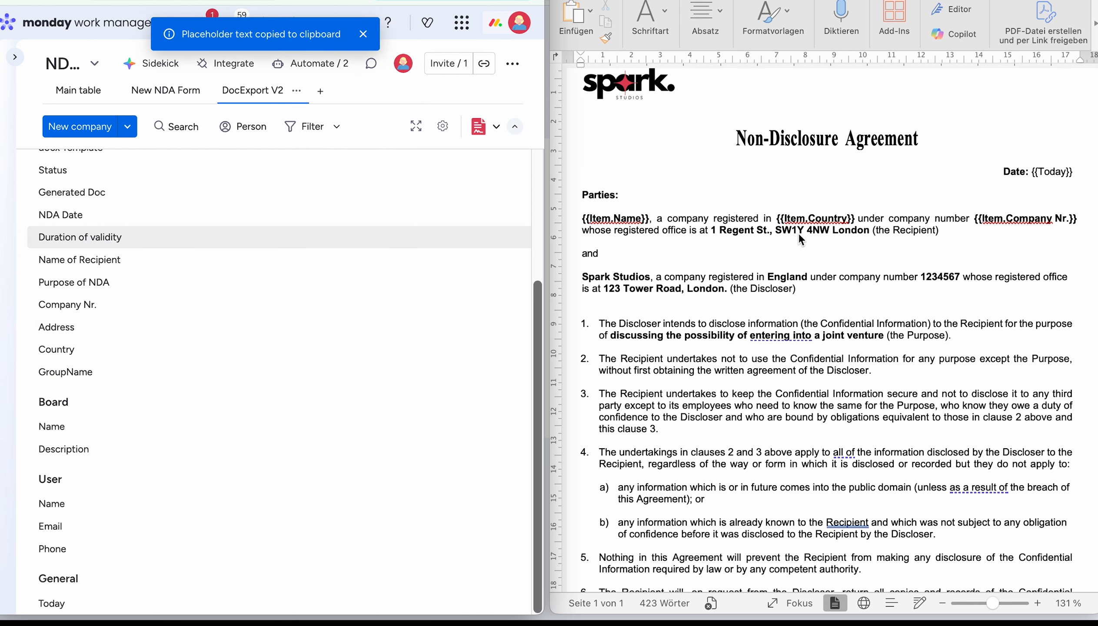
pyautogui.moveTo(711, 230); pyautogui.dragTo(846, 233)
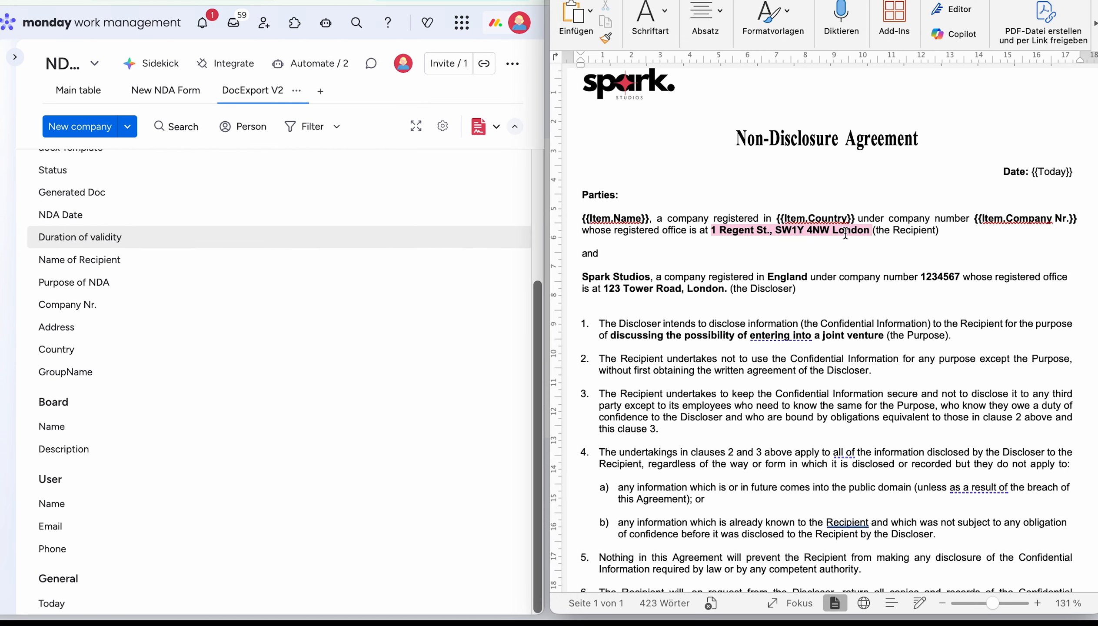
pyautogui.press('super+v')
# Leave the Spark Studios paragraph as fixed text and replace the bold purpose wording in clause 1 with {{Item.Purpose of NDA}}
pyautogui.scroll(-2, 589, 209)
pyautogui.moveTo(586, 208); pyautogui.dragTo(801, 236)
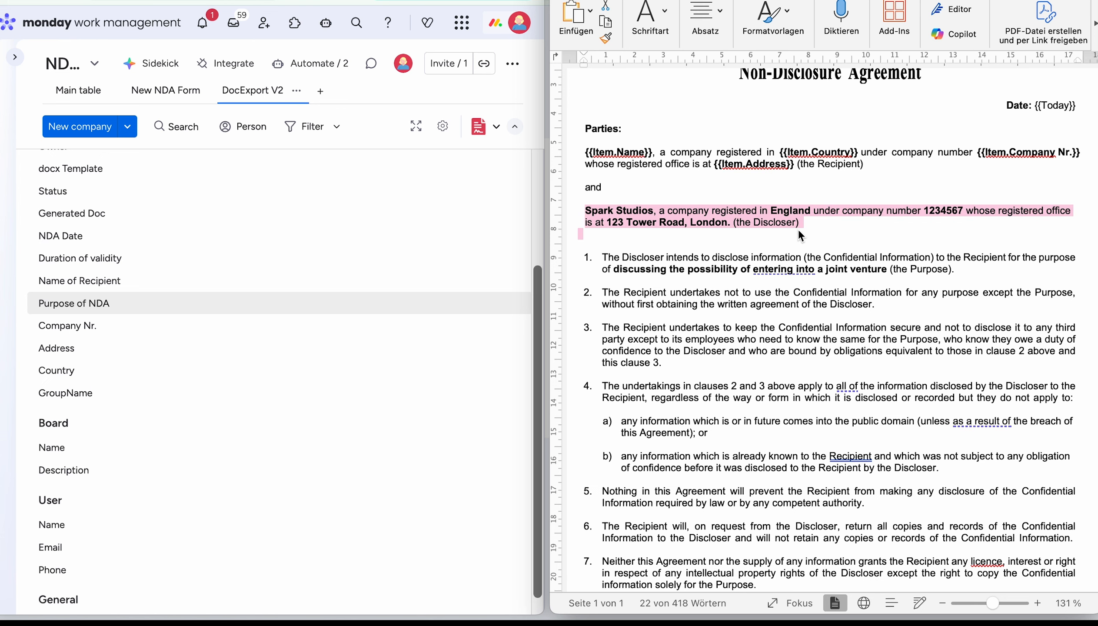
pyautogui.scroll(-1, 798, 229)
pyautogui.click(656, 260)
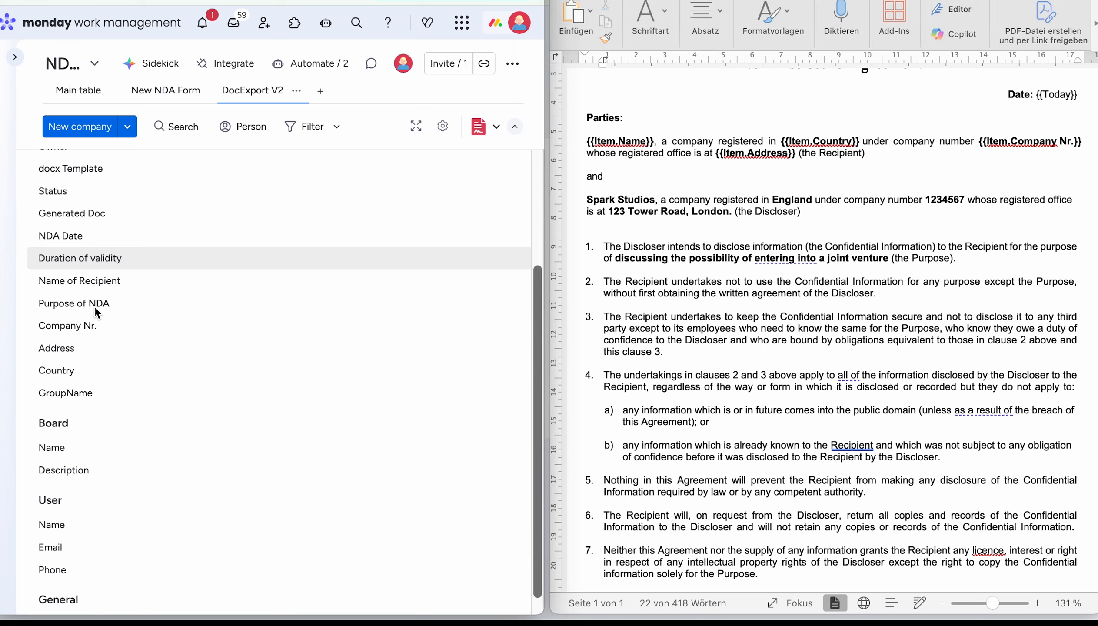
pyautogui.click(62, 304)
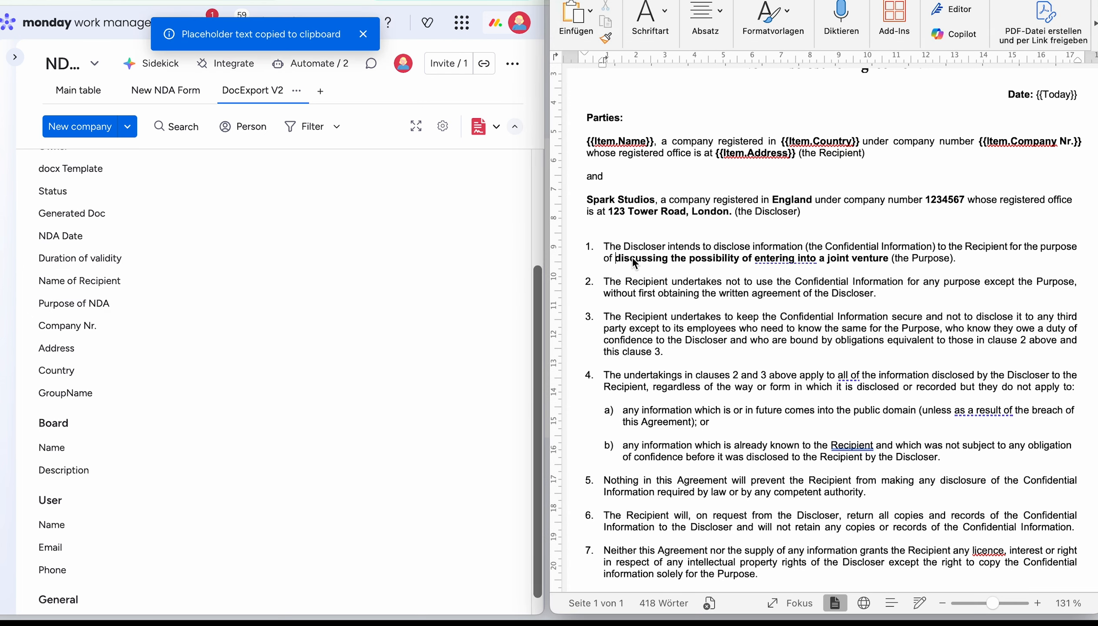
pyautogui.moveTo(615, 259); pyautogui.dragTo(867, 257)
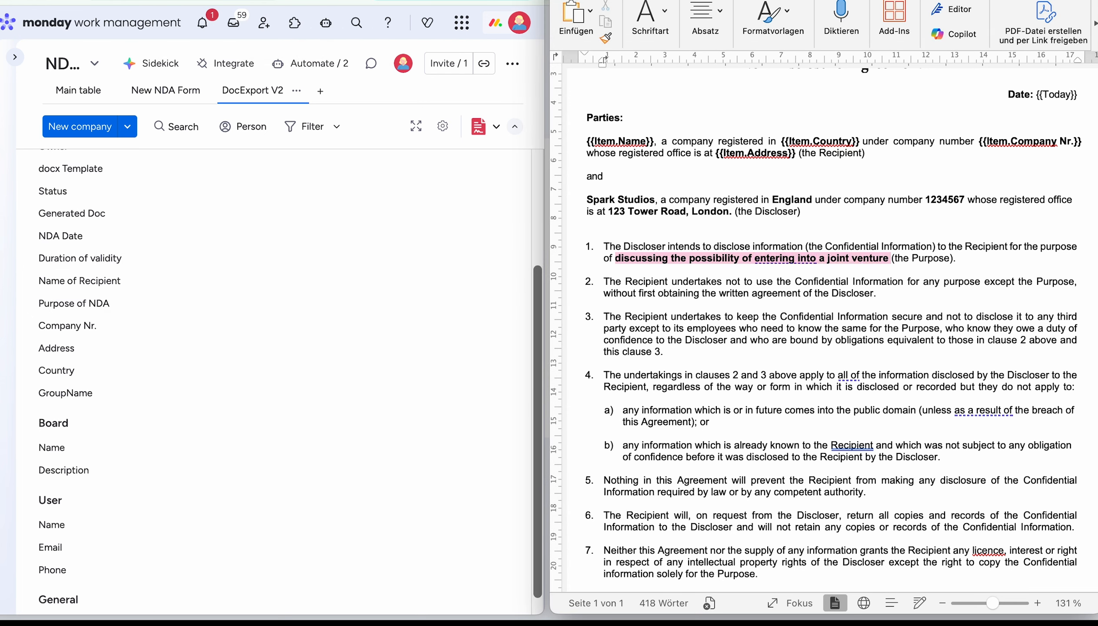
pyautogui.hotkey('ctrl', 'v')
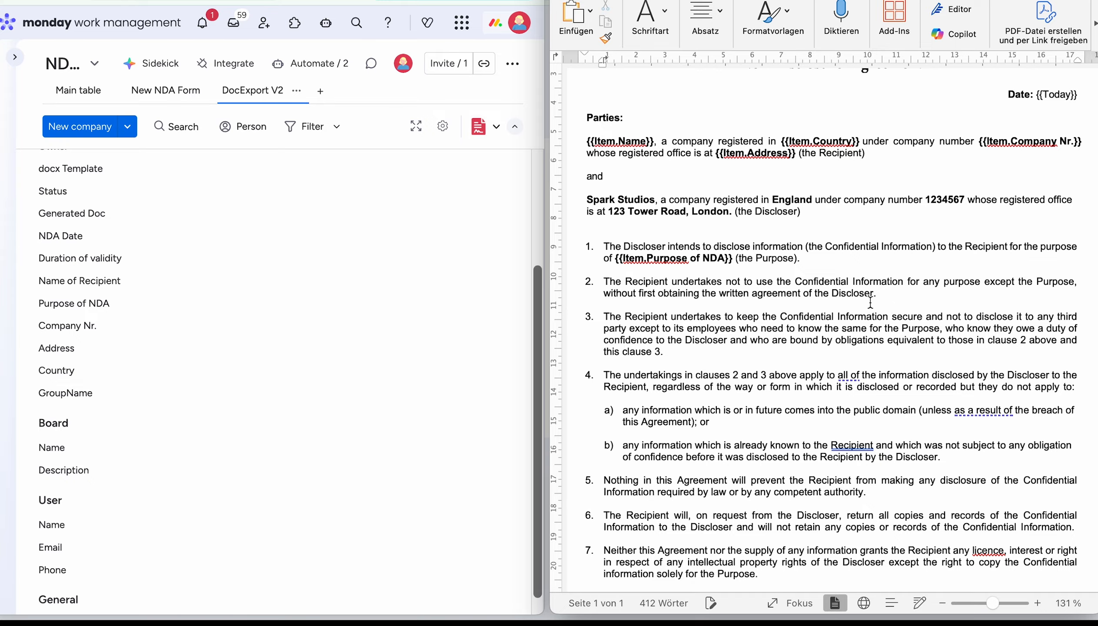
# Replace the bold time period in clause 8 with the {{Item.Duration of validity}} placeholder
pyautogui.scroll(-5, 706, 323)
pyautogui.scroll(-6, 695, 327)
pyautogui.scroll(-1, 694, 327)
pyautogui.doubleClick(877, 370)
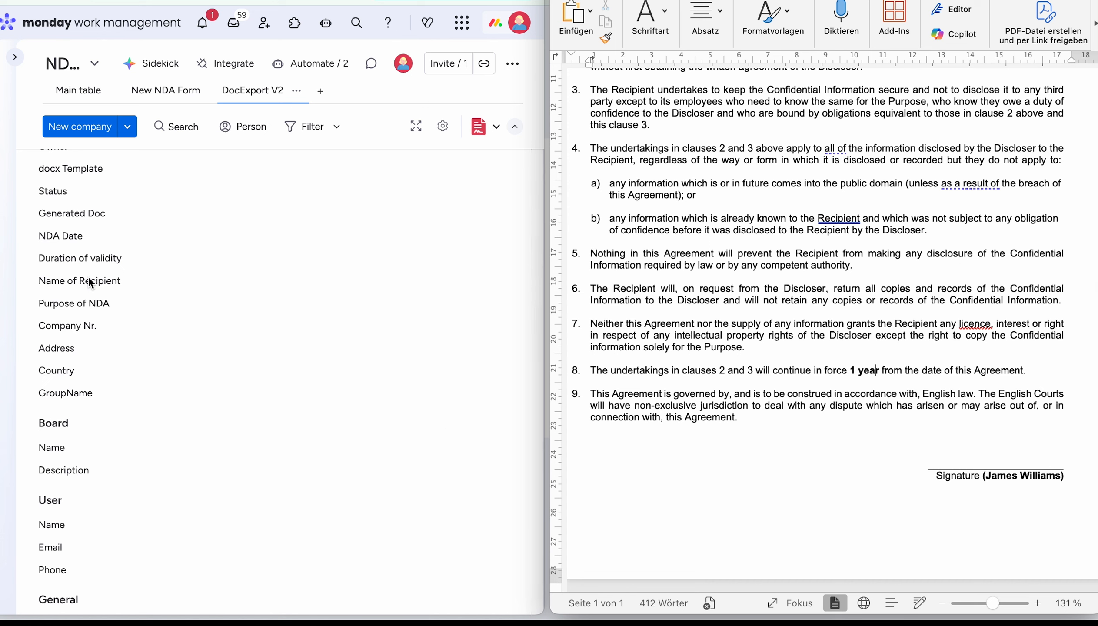
pyautogui.click(78, 260)
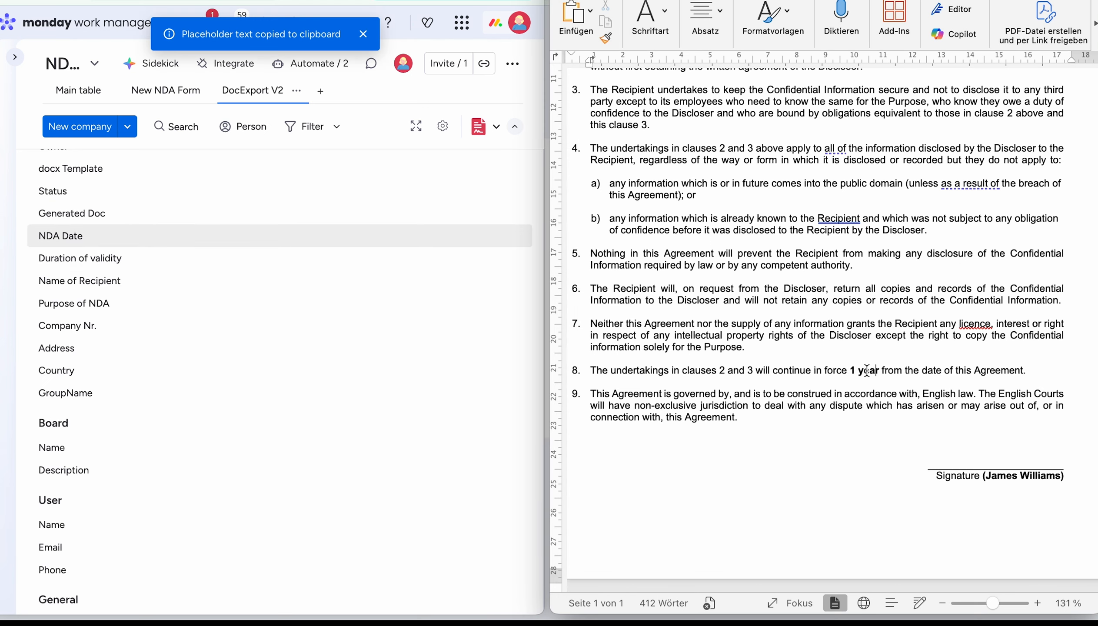
pyautogui.moveTo(851, 371); pyautogui.dragTo(881, 370)
pyautogui.press('super+v')
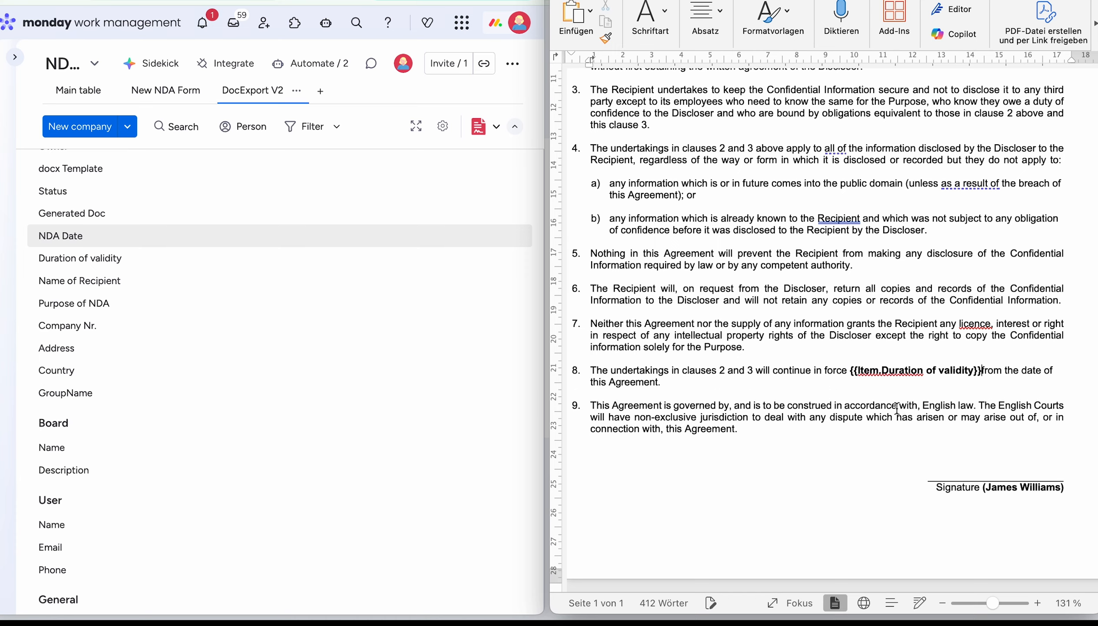
# Replace the signatory's name in the brackets under the signature line with {{Item.Name of Recipient}}
pyautogui.hscroll(2, 828, 331)
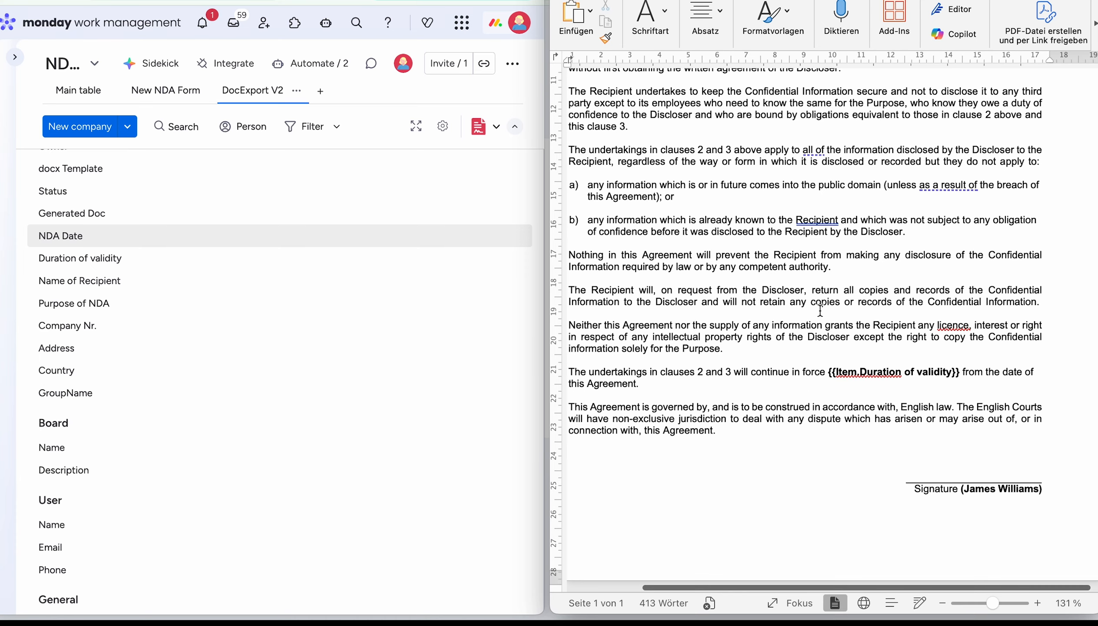
pyautogui.scroll(5, 957, 456)
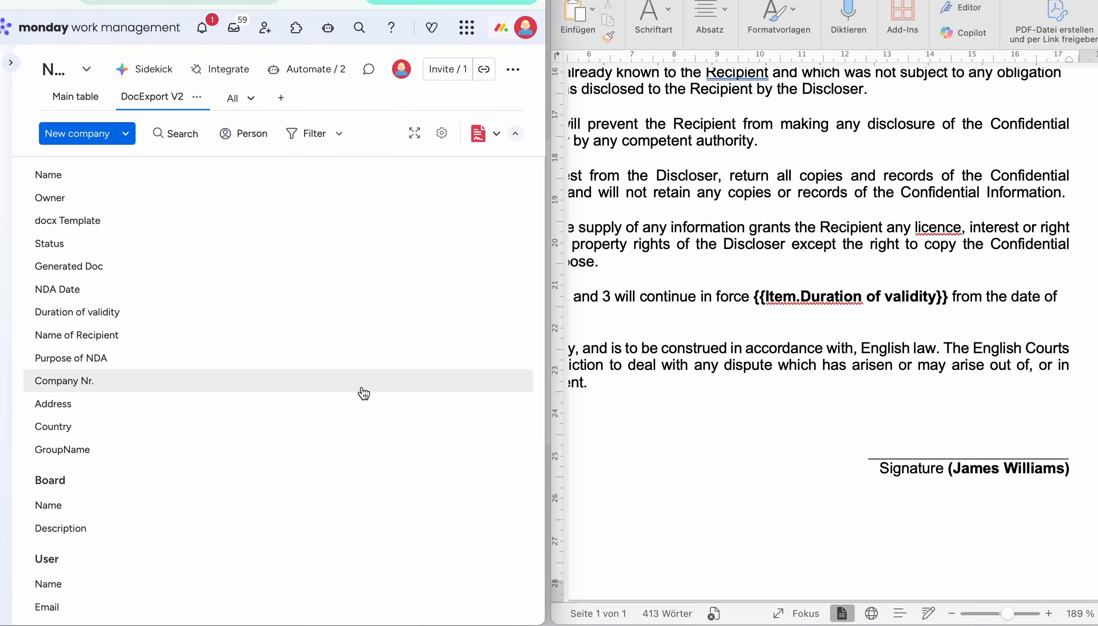
pyautogui.click(77, 335)
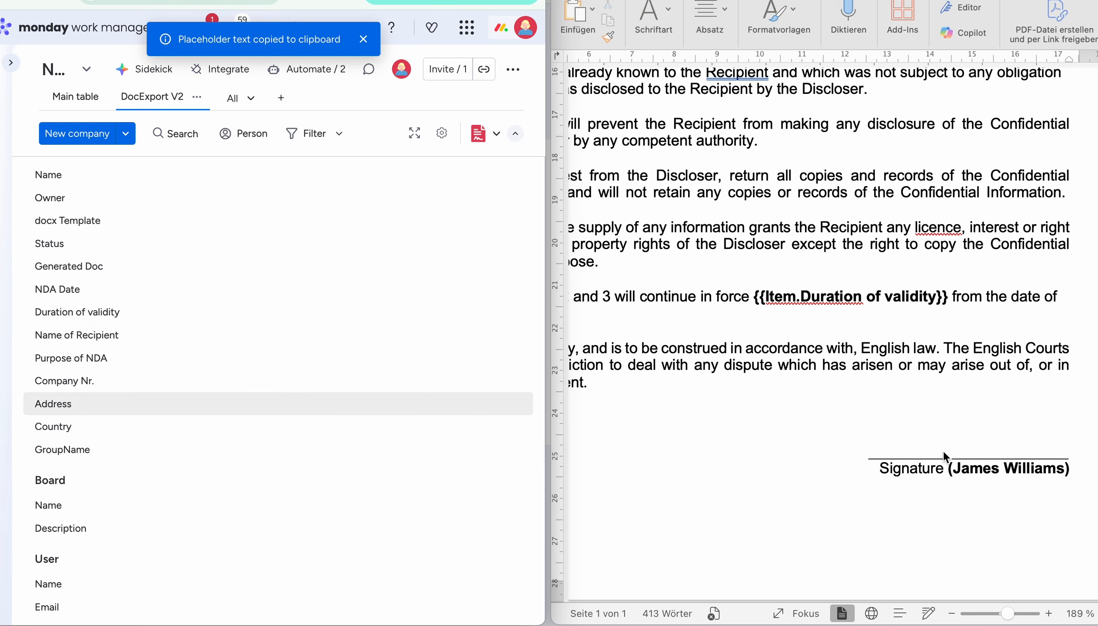
pyautogui.click(944, 456)
pyautogui.moveTo(951, 464); pyautogui.dragTo(1052, 471)
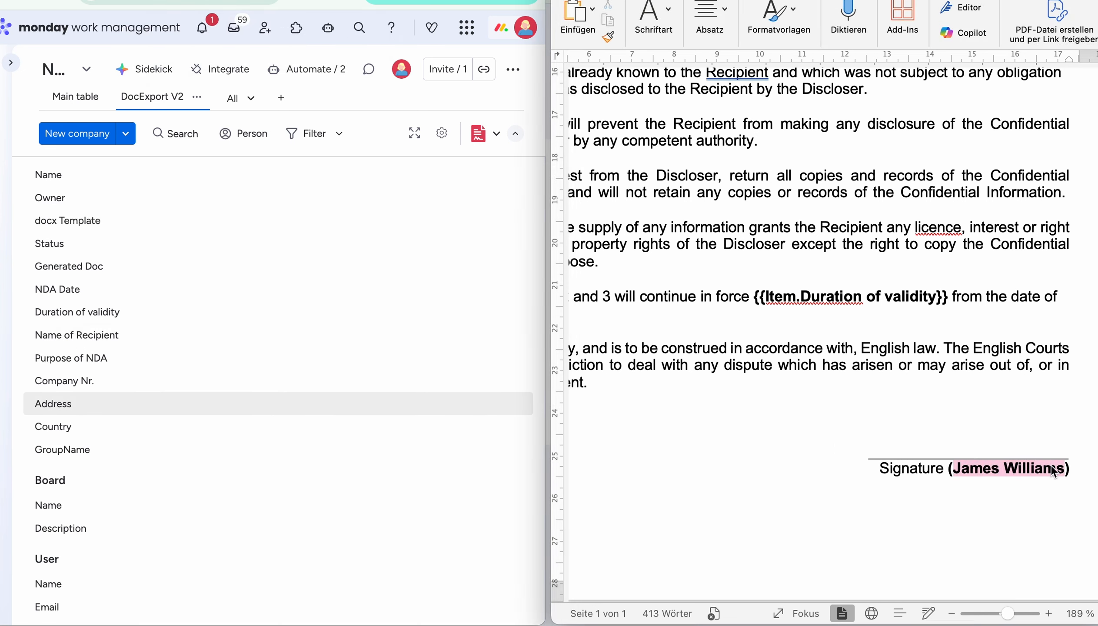
pyautogui.press('super+v')
pyautogui.click(984, 499)
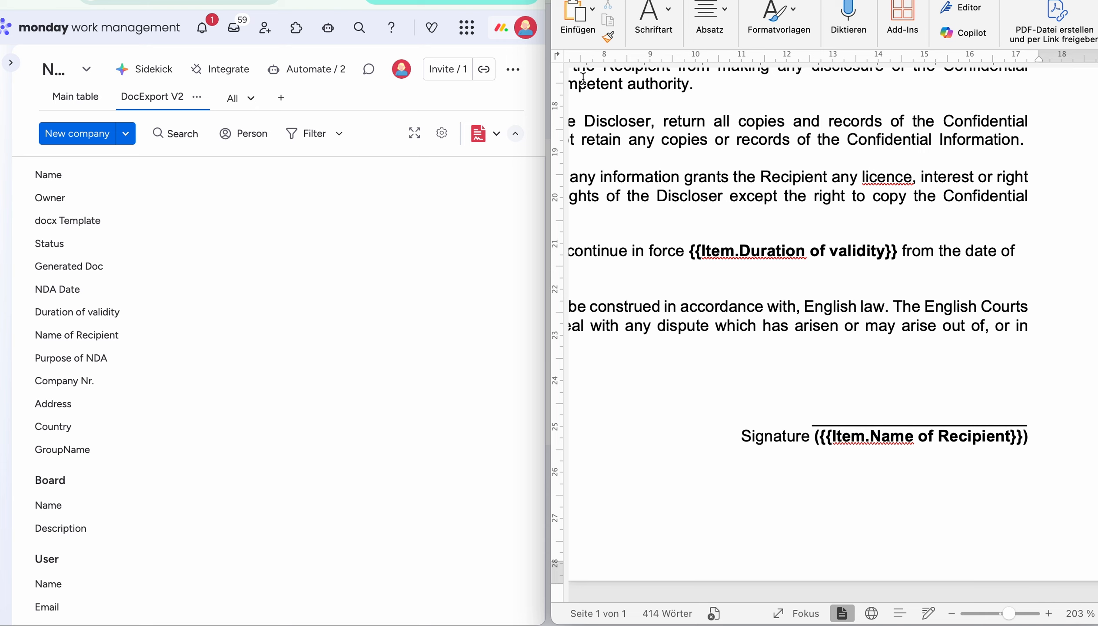
# Widen the monday.com window to the full screen and return from the placeholder list to the DocExport template view
pyautogui.moveTo(546, 103); pyautogui.dragTo(1097, 123)
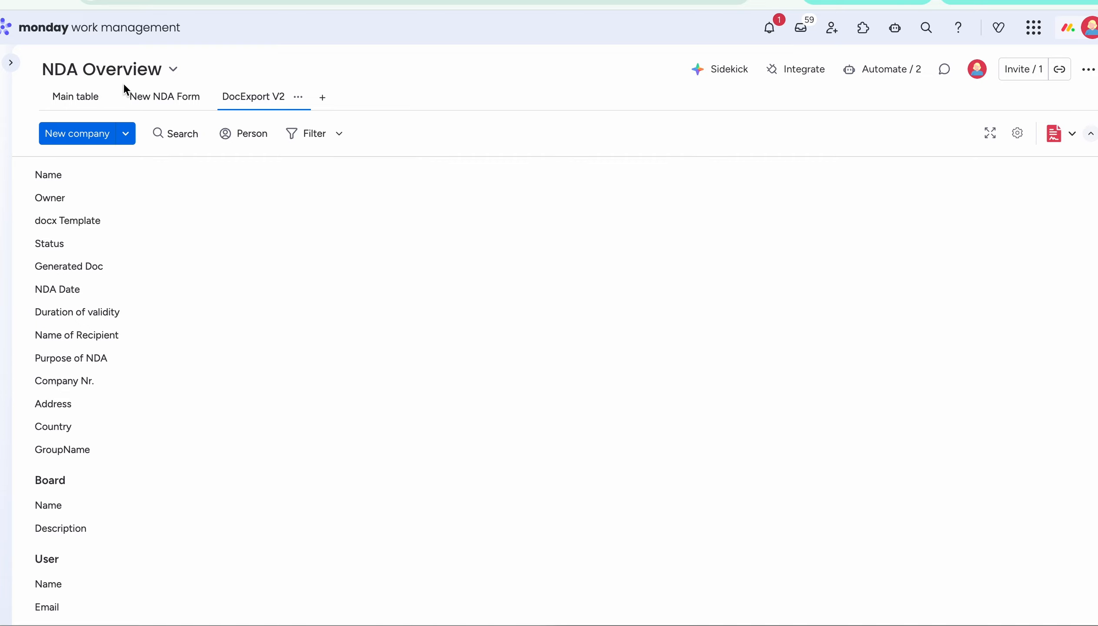
pyautogui.scroll(3, 57, 218)
pyautogui.scroll(1, 56, 229)
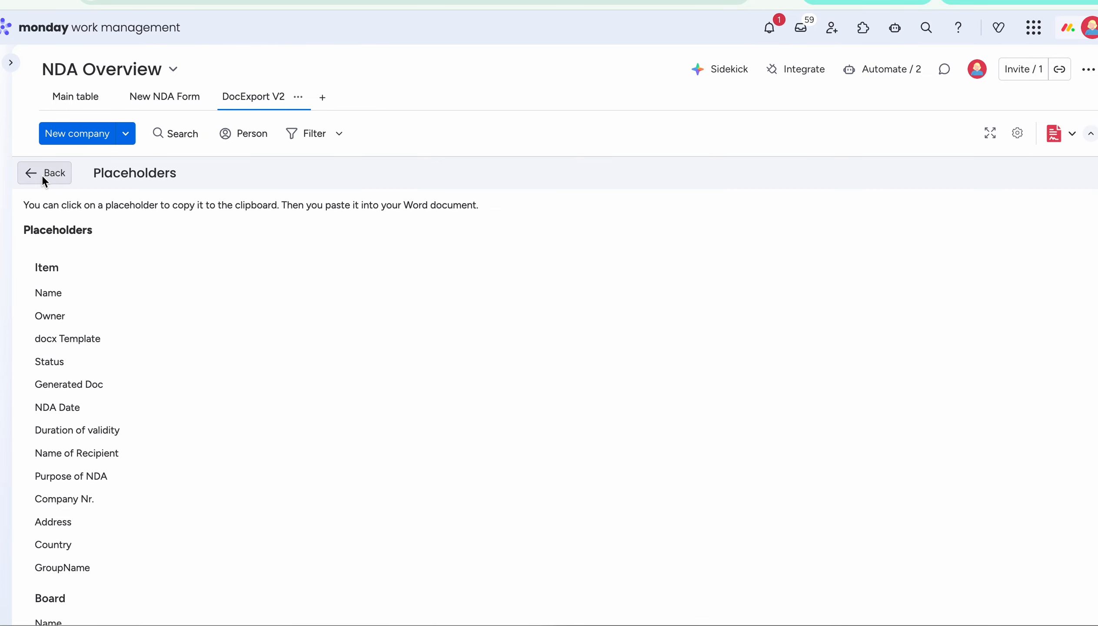
pyautogui.click(44, 174)
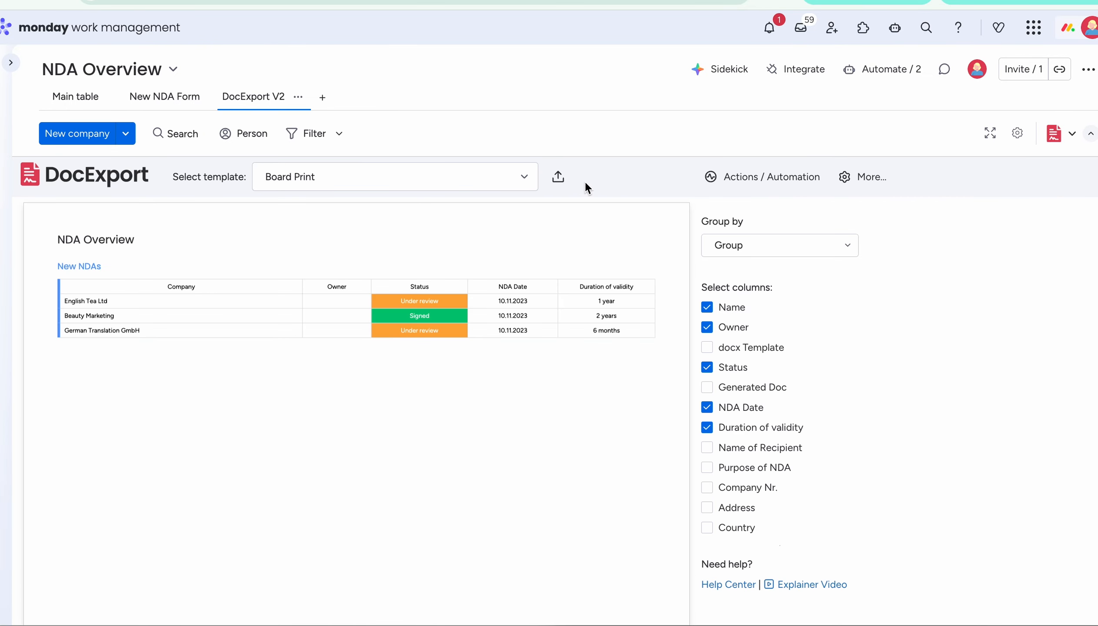
# Upload the NDASparkCompany file from Downloads as a new Word template and check its filled-in preview down to the signature
pyautogui.click(558, 179)
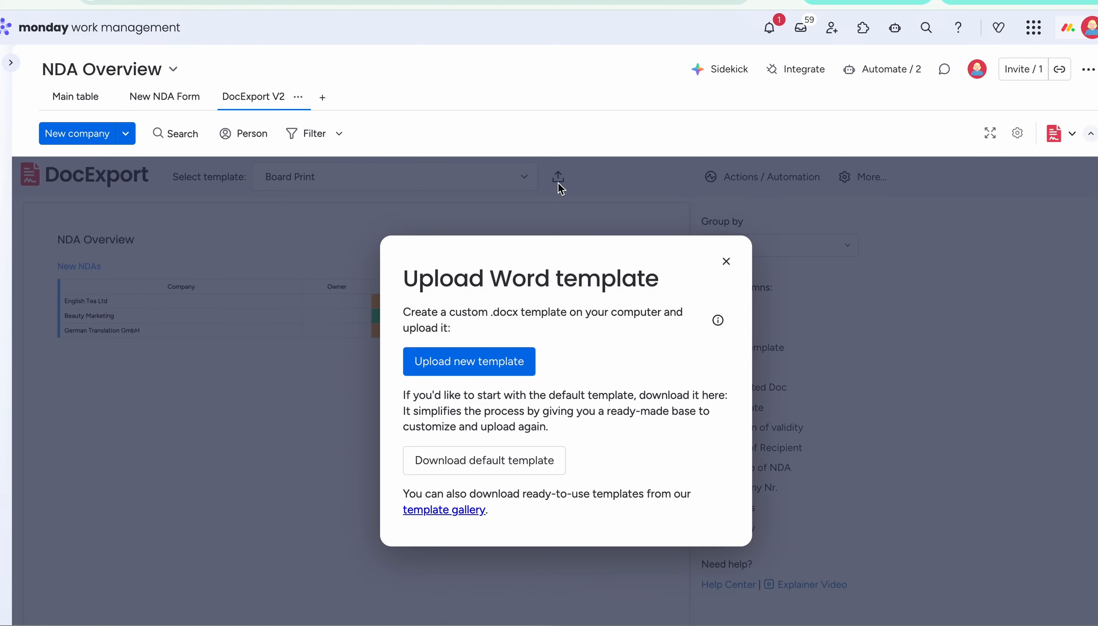
pyautogui.click(502, 362)
pyautogui.click(678, 248)
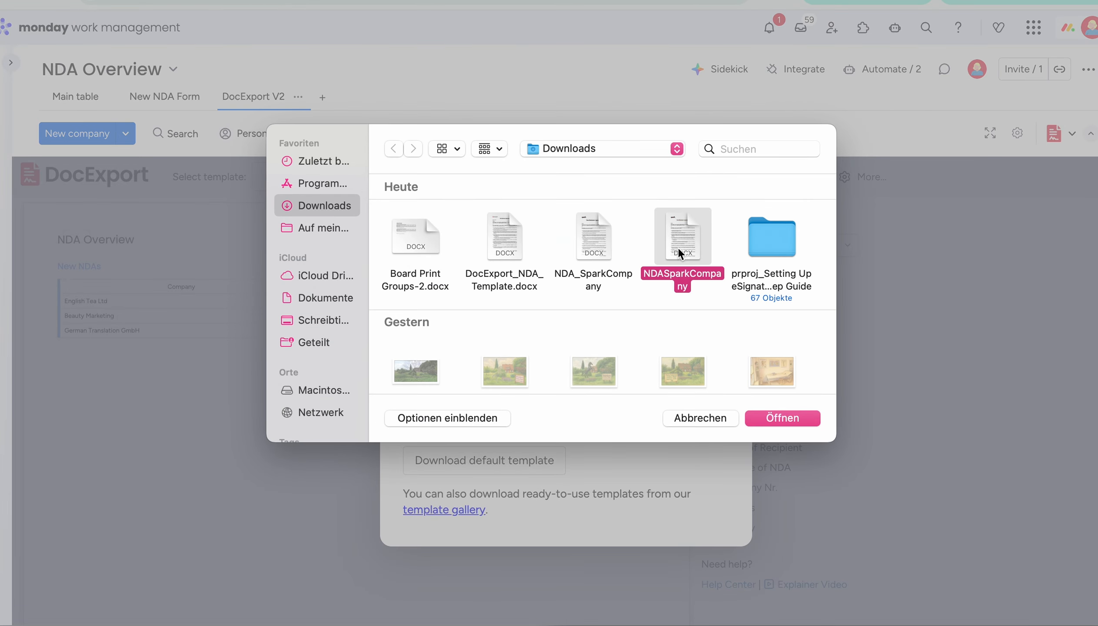
pyautogui.click(782, 418)
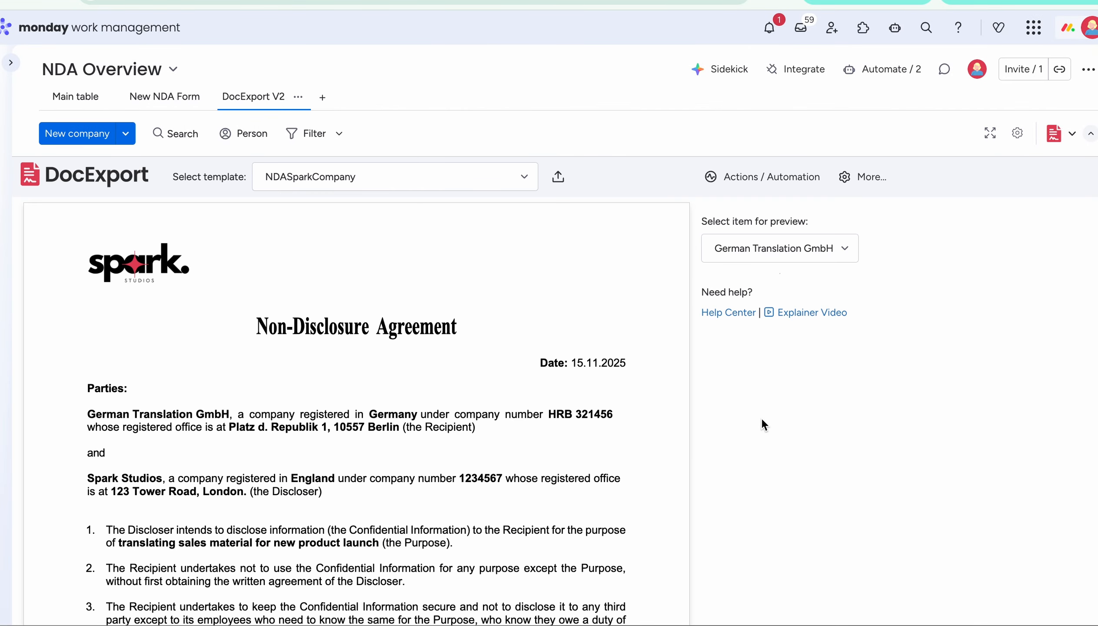
pyautogui.scroll(-2, 761, 421)
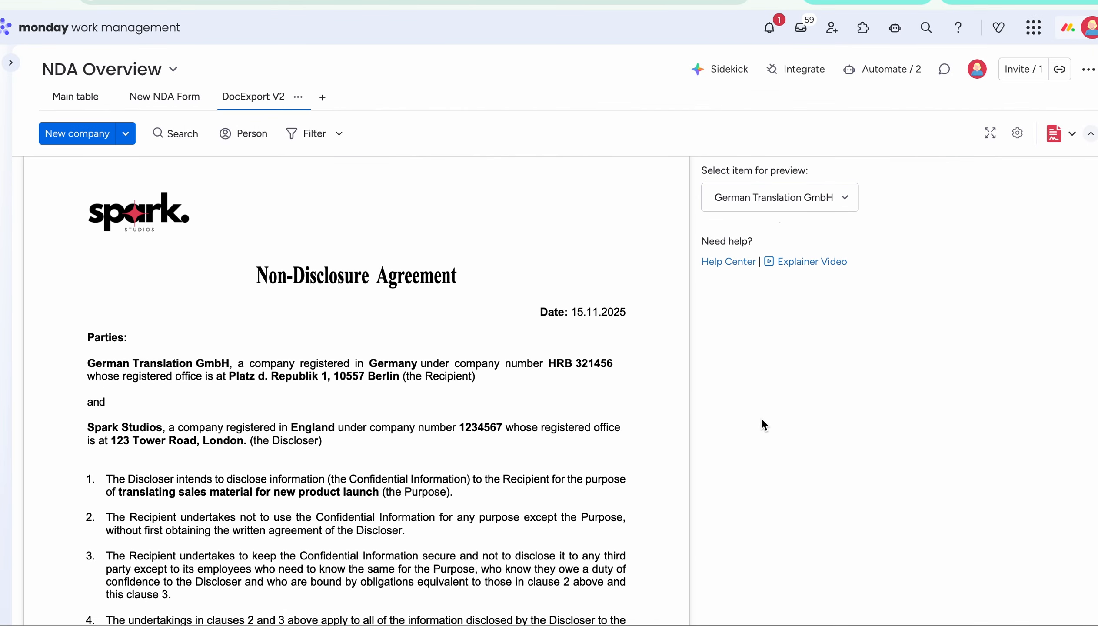
pyautogui.scroll(-10, 761, 419)
pyautogui.scroll(-7, 761, 420)
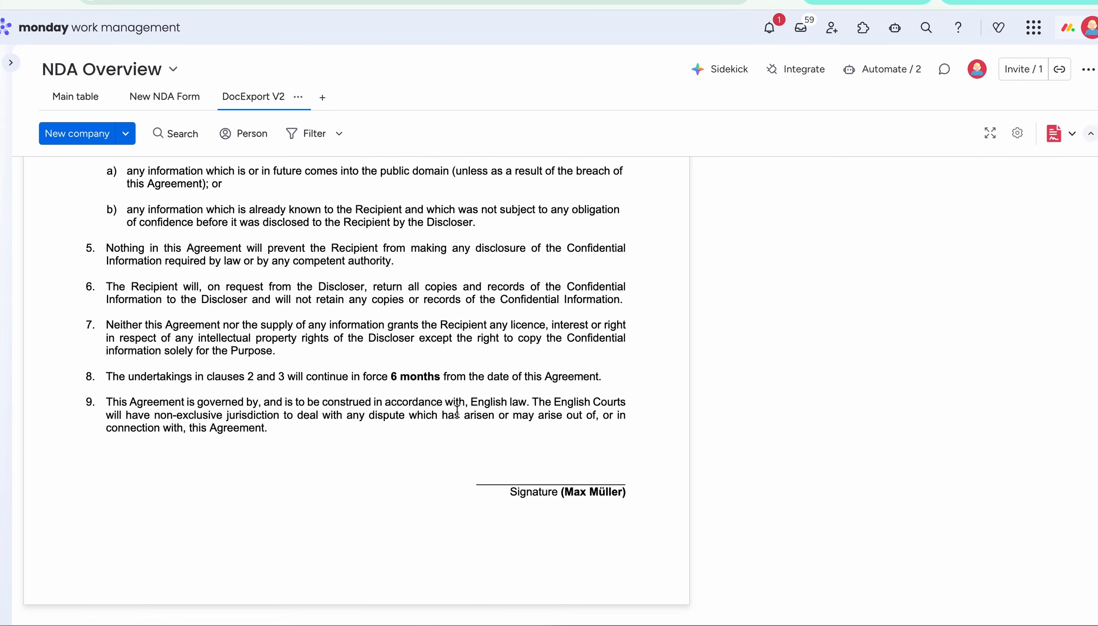
# Preview the NDA for the item English Tea Ltd and read through its filled-in party details, purpose and clauses
pyautogui.scroll(6, 431, 389)
pyautogui.scroll(10, 431, 389)
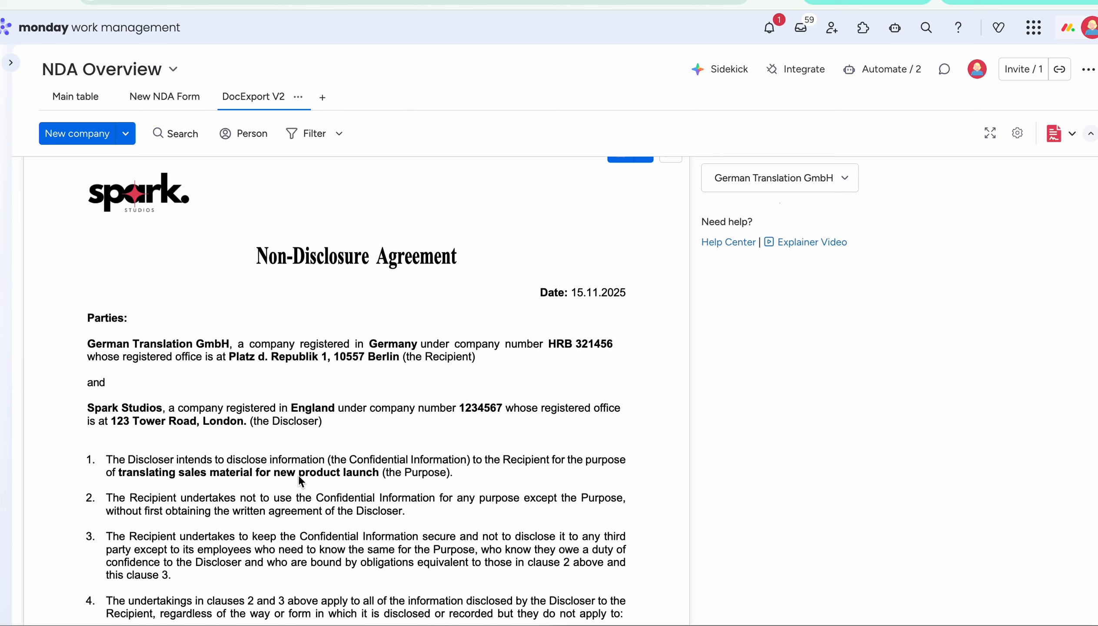
pyautogui.click(839, 187)
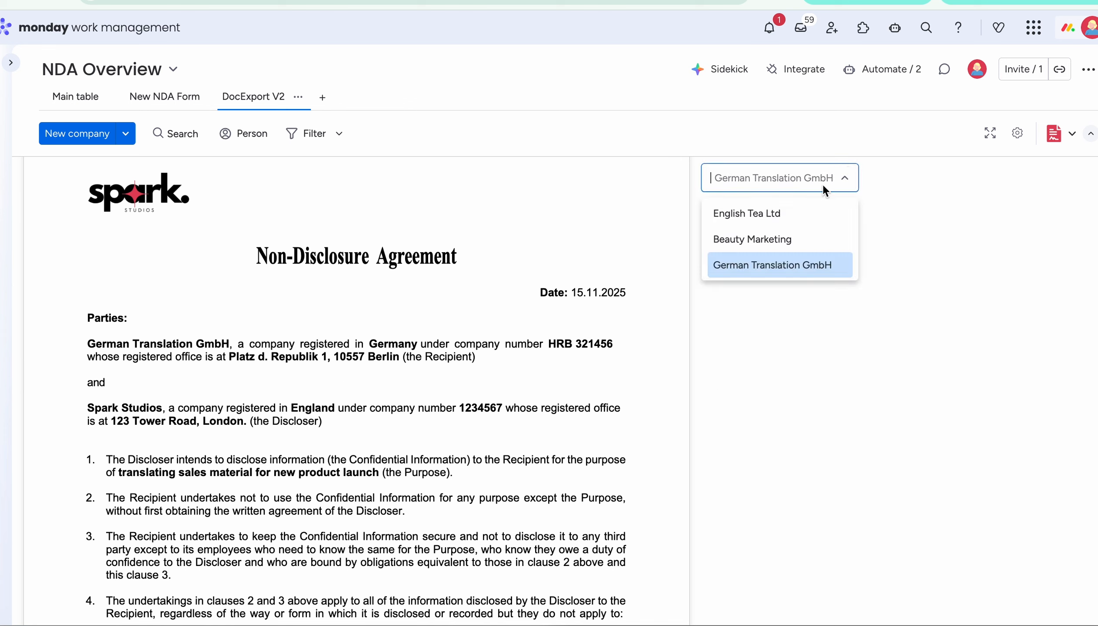
pyautogui.click(737, 215)
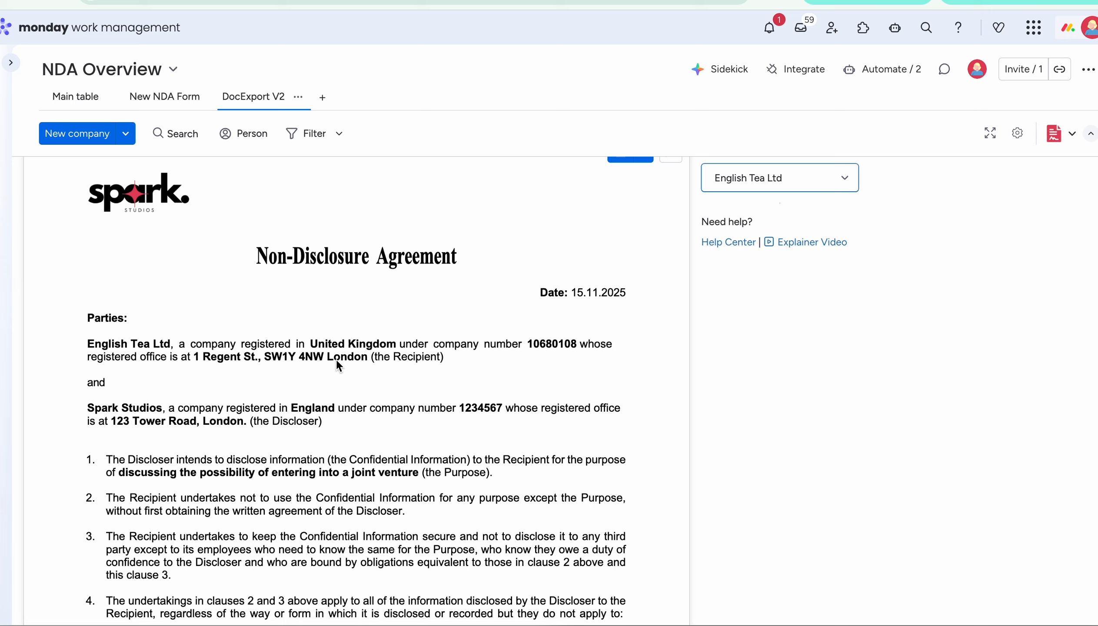
pyautogui.scroll(-3, 336, 358)
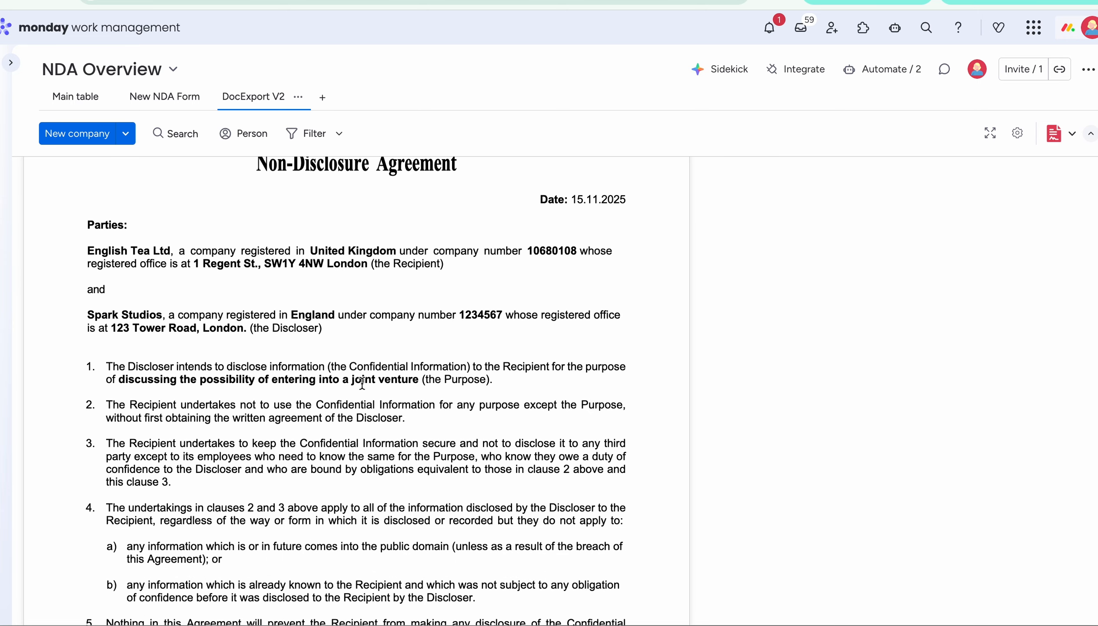
pyautogui.scroll(-10, 405, 397)
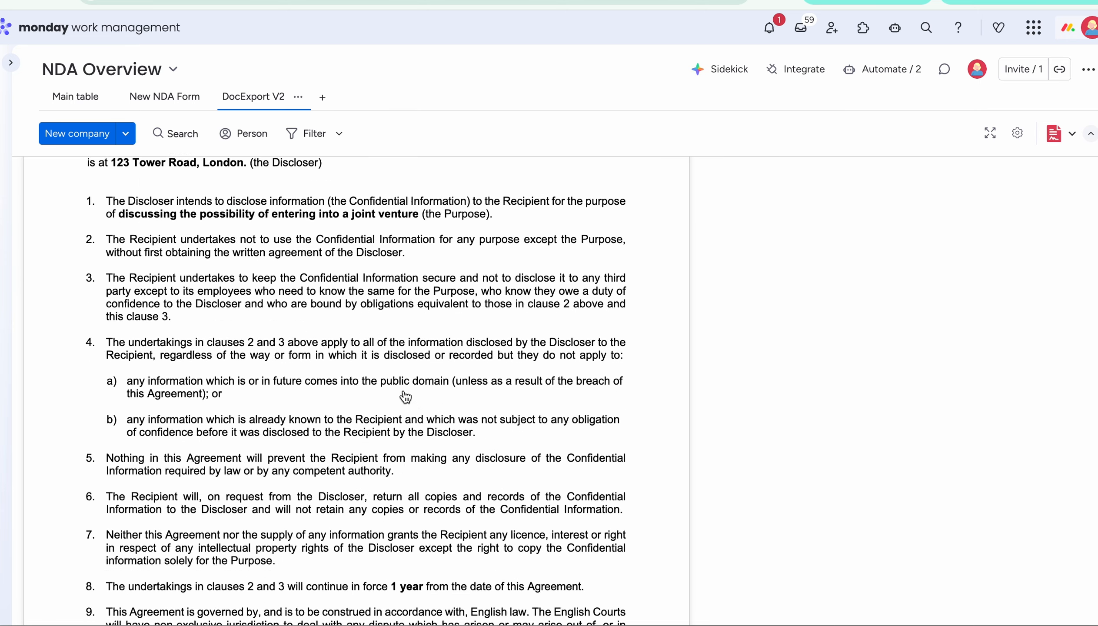
pyautogui.scroll(12, 405, 398)
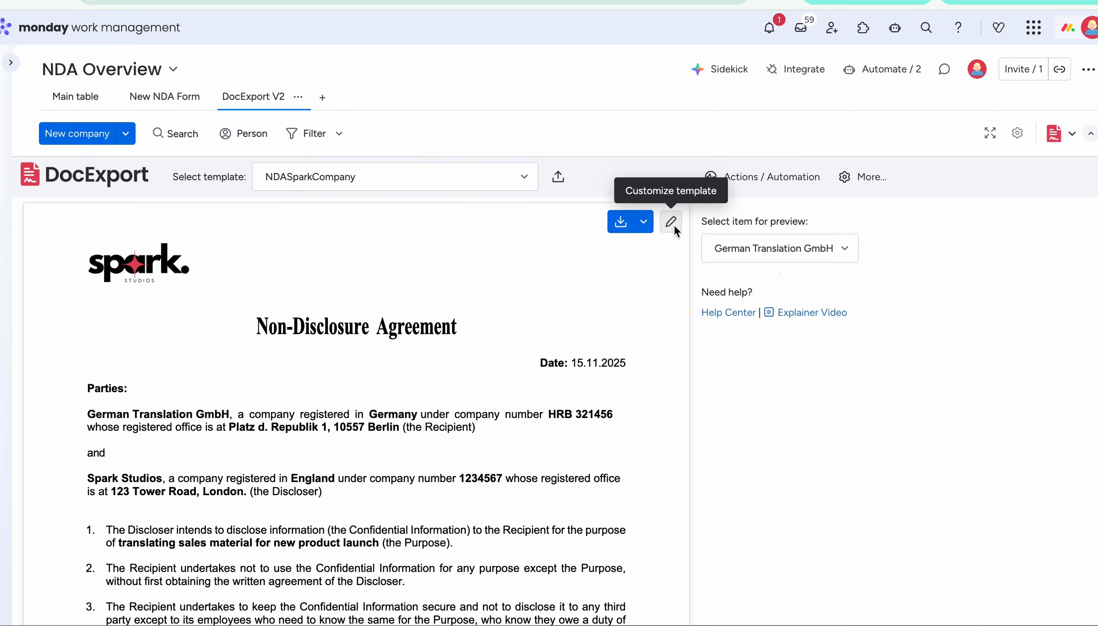
# Start customizing the NDASparkCompany template and, in Word, set the Non-Disclosure Agreement title to Calibri in blue
pyautogui.click(671, 222)
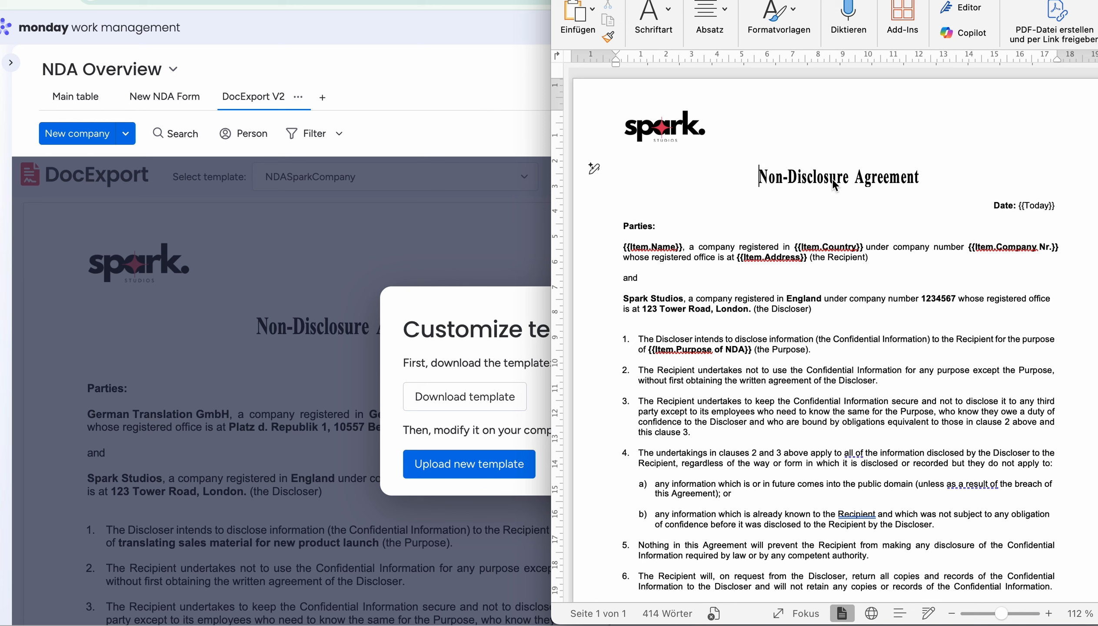
pyautogui.tripleClick(835, 179)
pyautogui.write('Calibri')
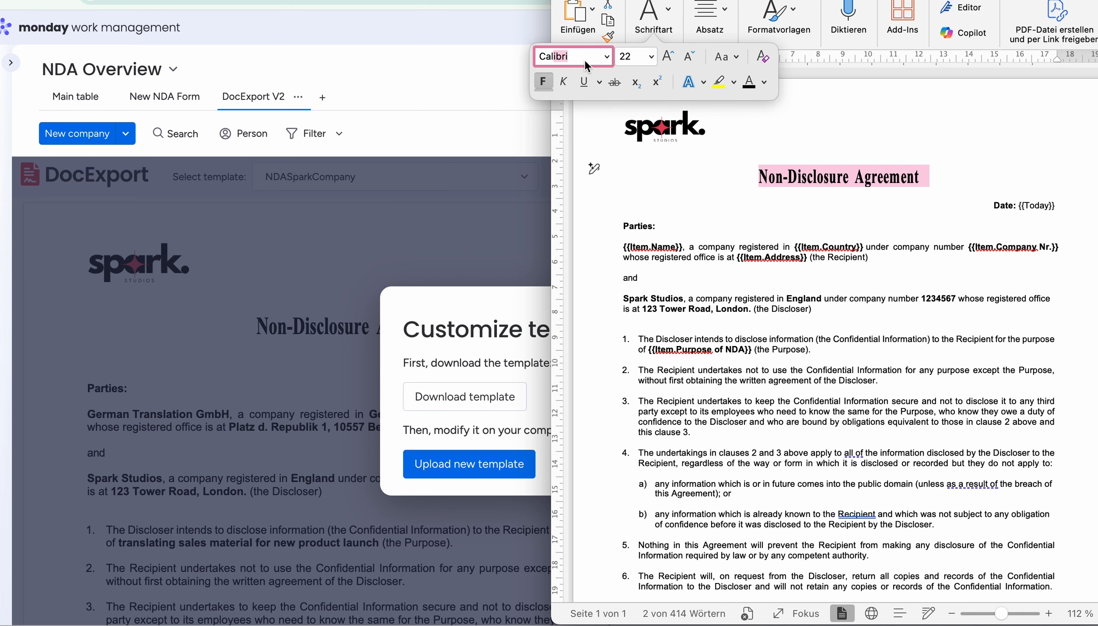
pyautogui.press('Return')
pyautogui.click(765, 84)
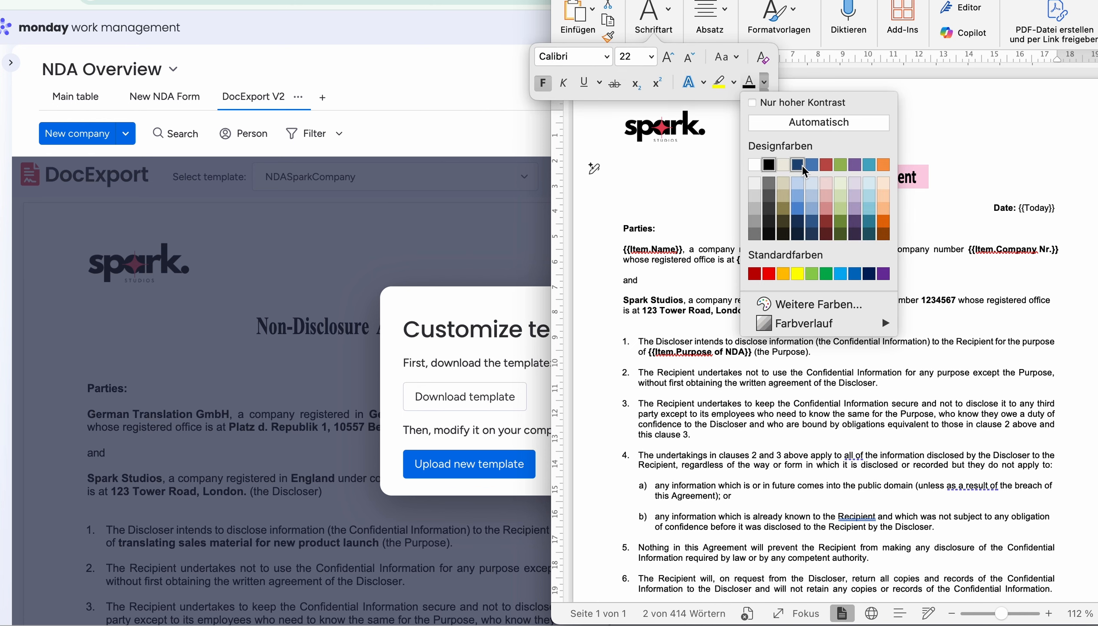
pyautogui.click(812, 164)
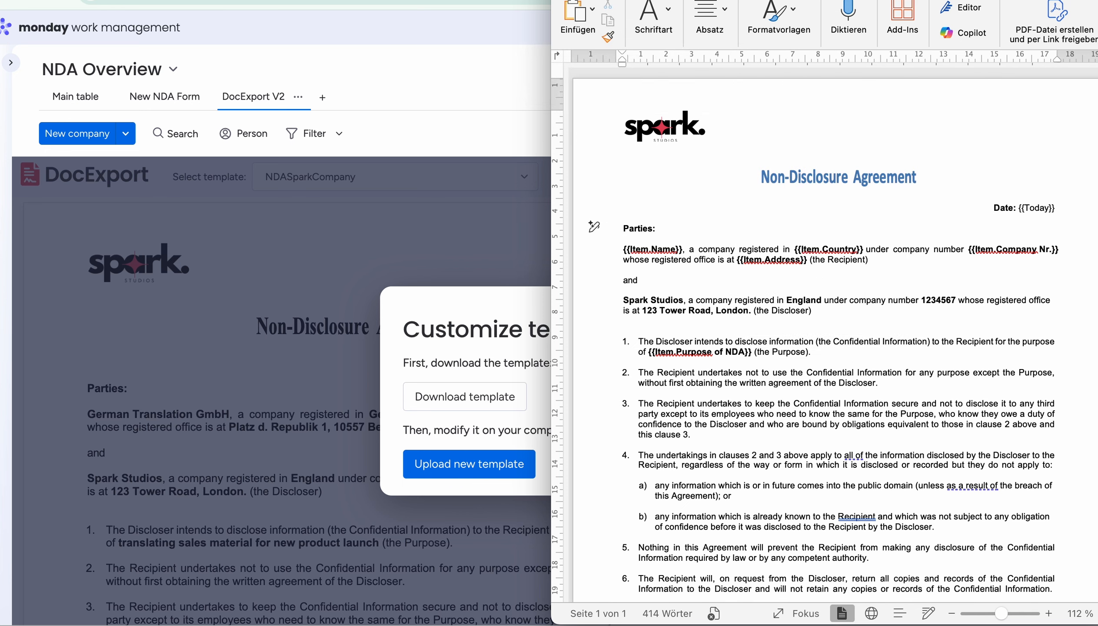
# Upload the restyled NDA file as the new NDASparkCompany template and check its preview down to the signature
pyautogui.click(453, 345)
pyautogui.click(441, 477)
pyautogui.click(685, 240)
pyautogui.click(780, 419)
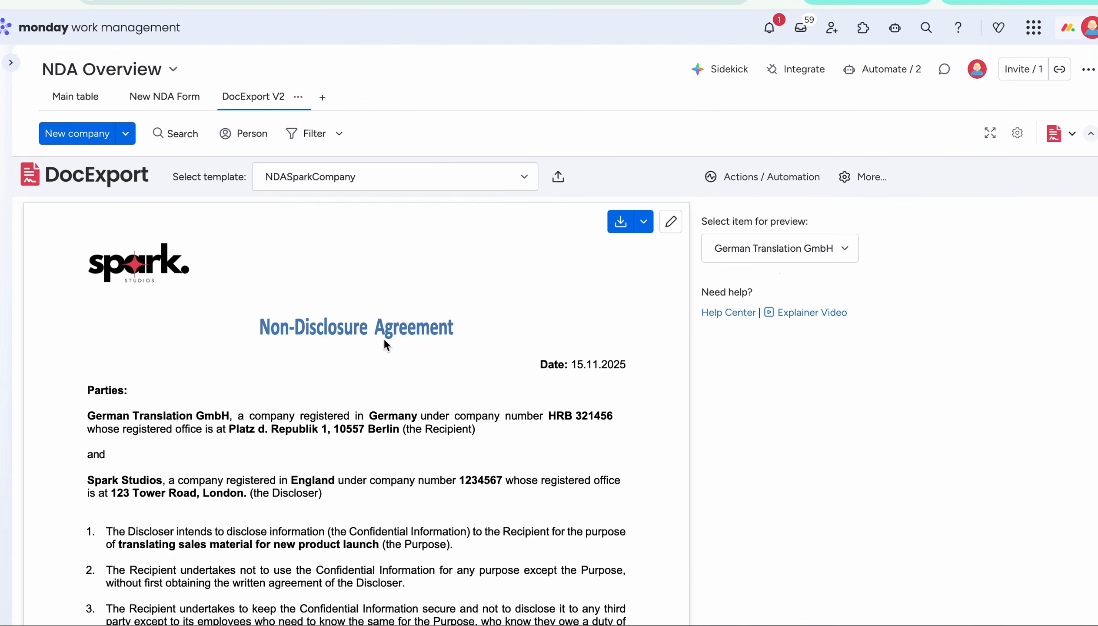
pyautogui.scroll(-15, 426, 344)
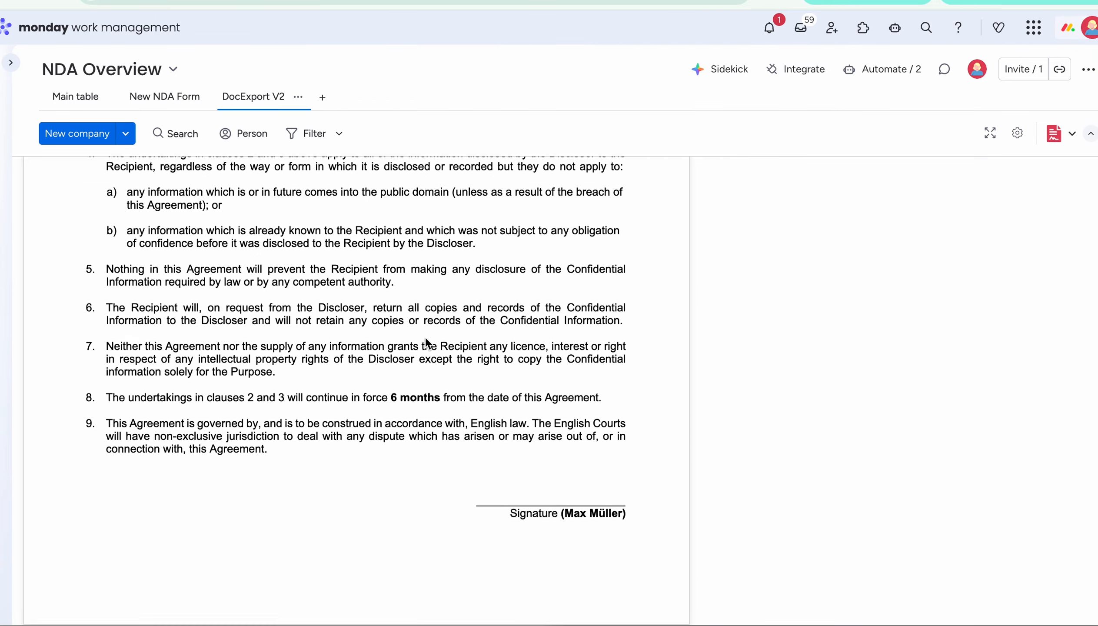
pyautogui.scroll(15, 427, 345)
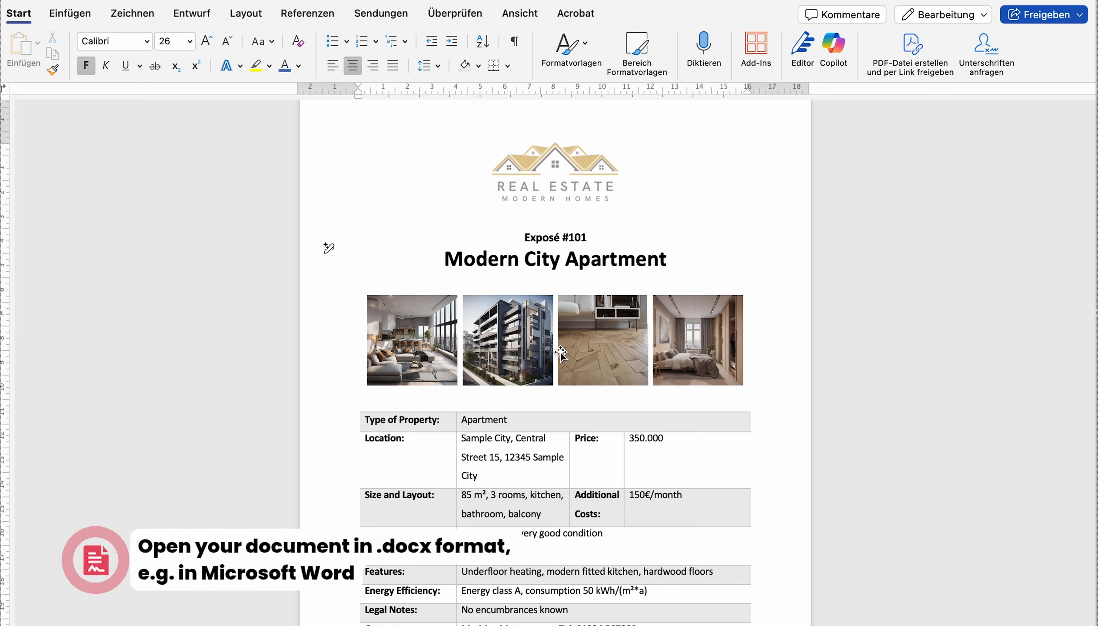
# Examine the Modern City Apartment exposé in Word, from its logo and title through the property details table
pyautogui.scroll(5, 561, 354)
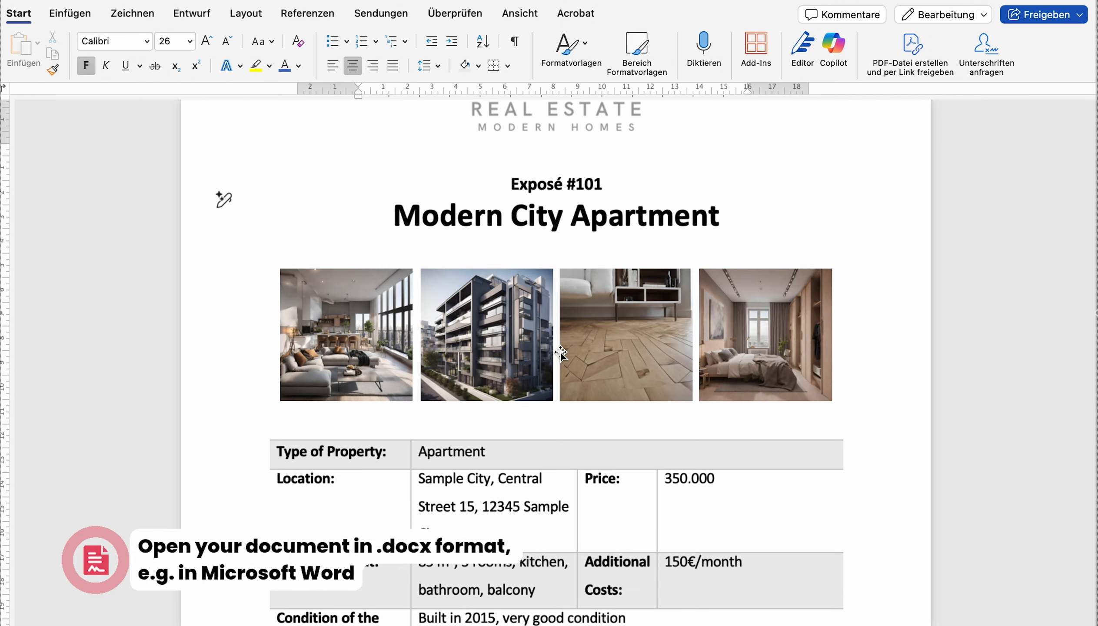
pyautogui.scroll(3, 561, 354)
pyautogui.scroll(-5, 561, 353)
pyautogui.scroll(-10, 561, 354)
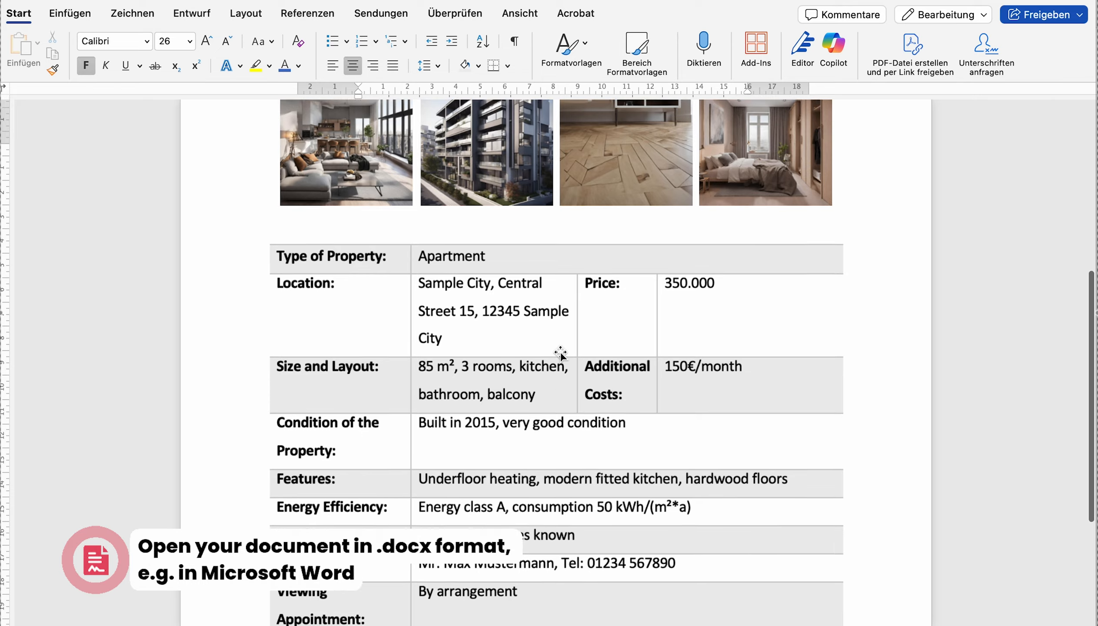
pyautogui.scroll(8, 560, 351)
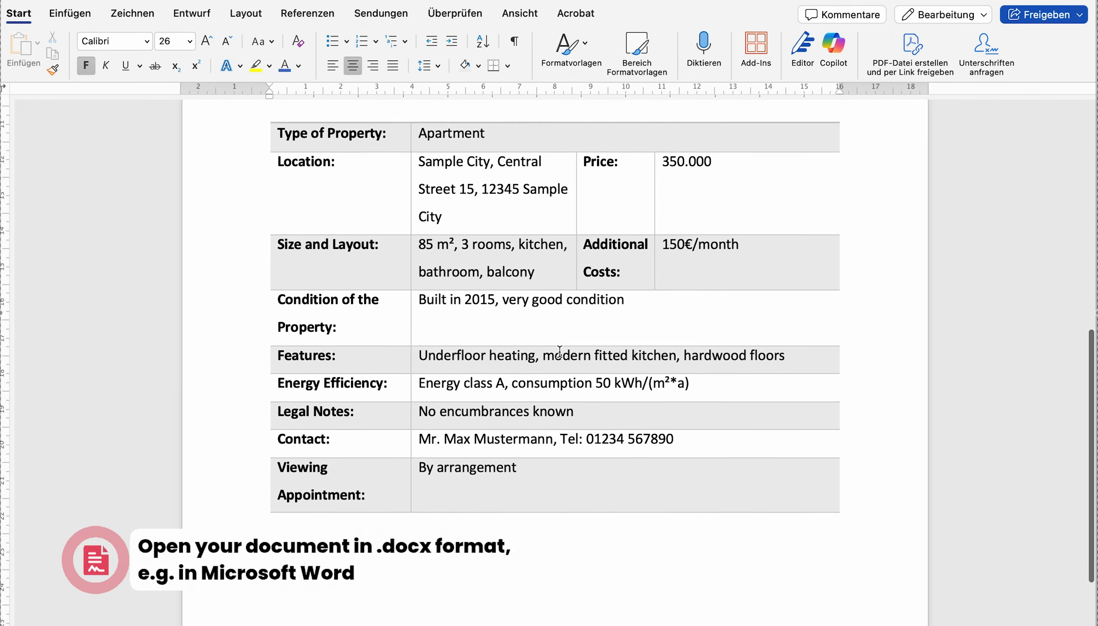
pyautogui.scroll(-3, 560, 352)
pyautogui.scroll(6, 560, 352)
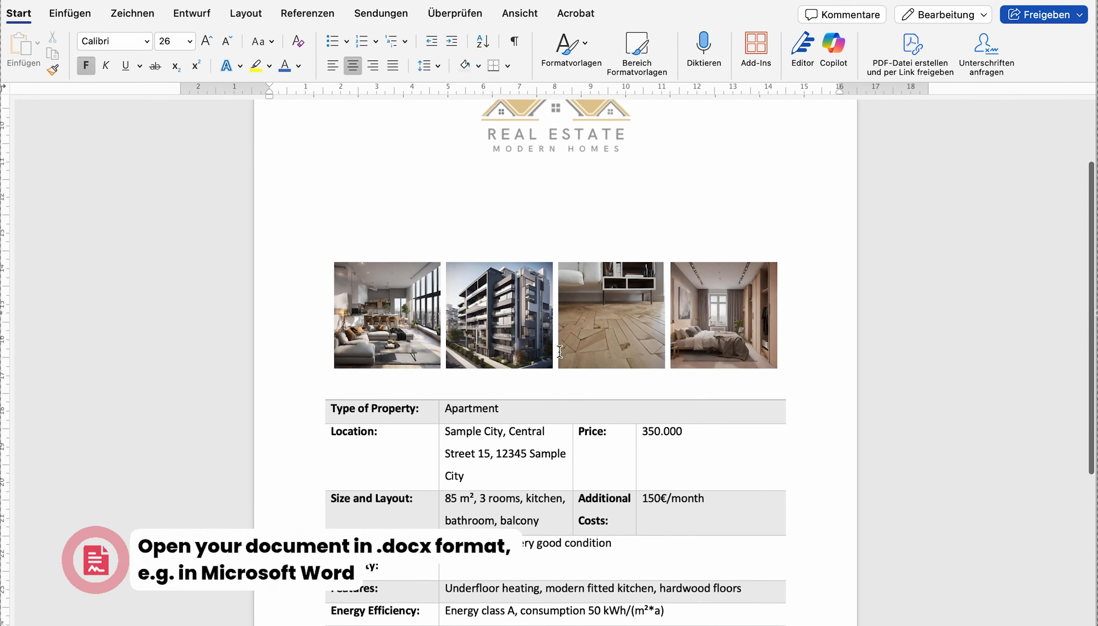
# Select each of the four property pictures under the Modern City Apartment title in turn
pyautogui.click(353, 377)
pyautogui.click(496, 407)
pyautogui.click(591, 407)
pyautogui.click(719, 407)
# Switch to the Duplicate of Exposé Real Estate board in Chrome and view the Modern City Apartment images in the Pictures column
pyautogui.moveTo(1089, 252)
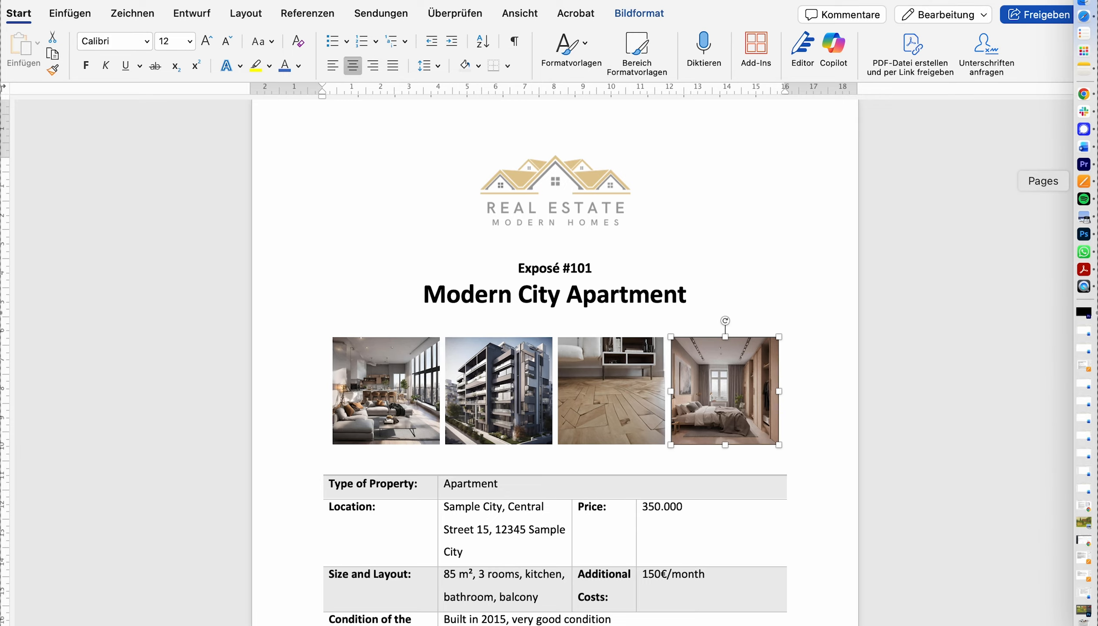
pyautogui.click(1088, 94)
pyautogui.hscroll(15, 830, 201)
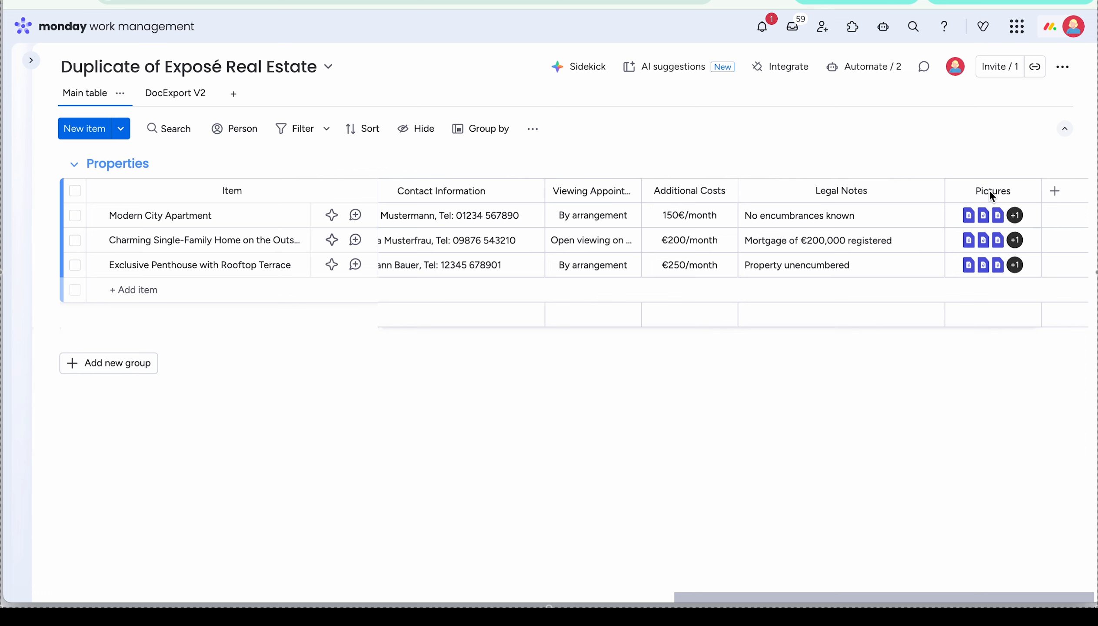
pyautogui.moveTo(985, 219)
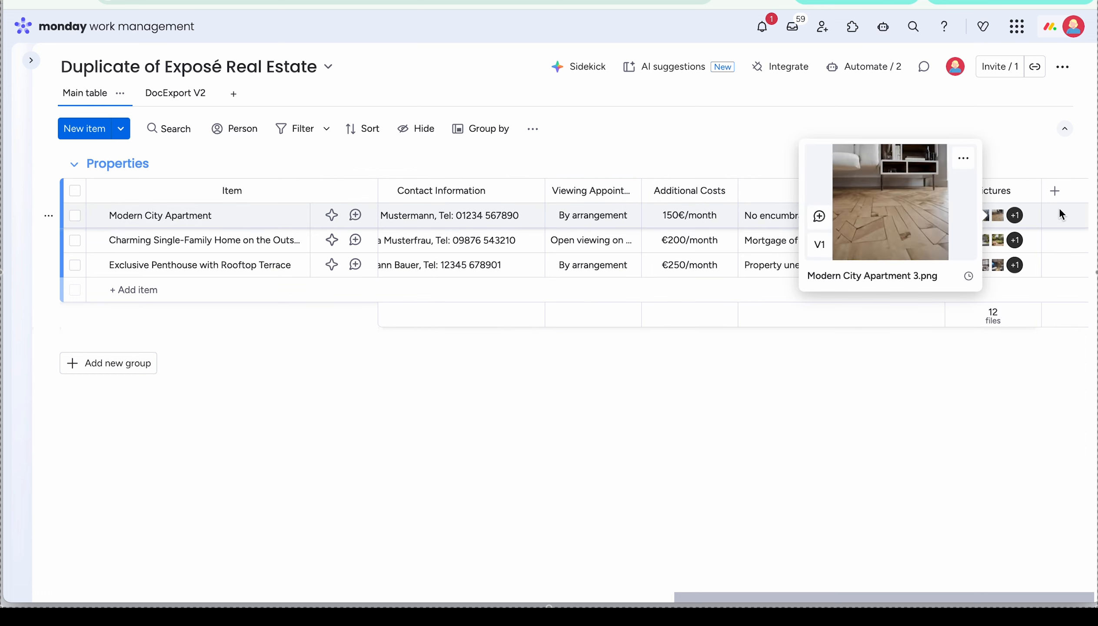
# Switch to Word and compare the finished exposé with its placeholder template, highlighting the {{Images(105;105):Item.Pictures}} placeholder
pyautogui.moveTo(1094, 131)
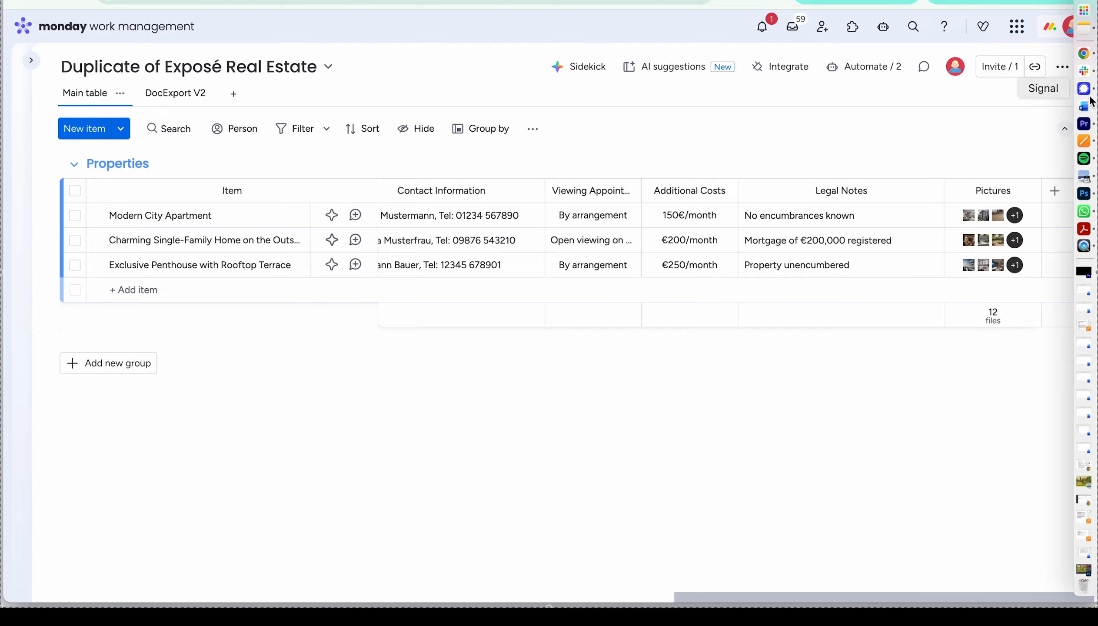
pyautogui.click(1084, 106)
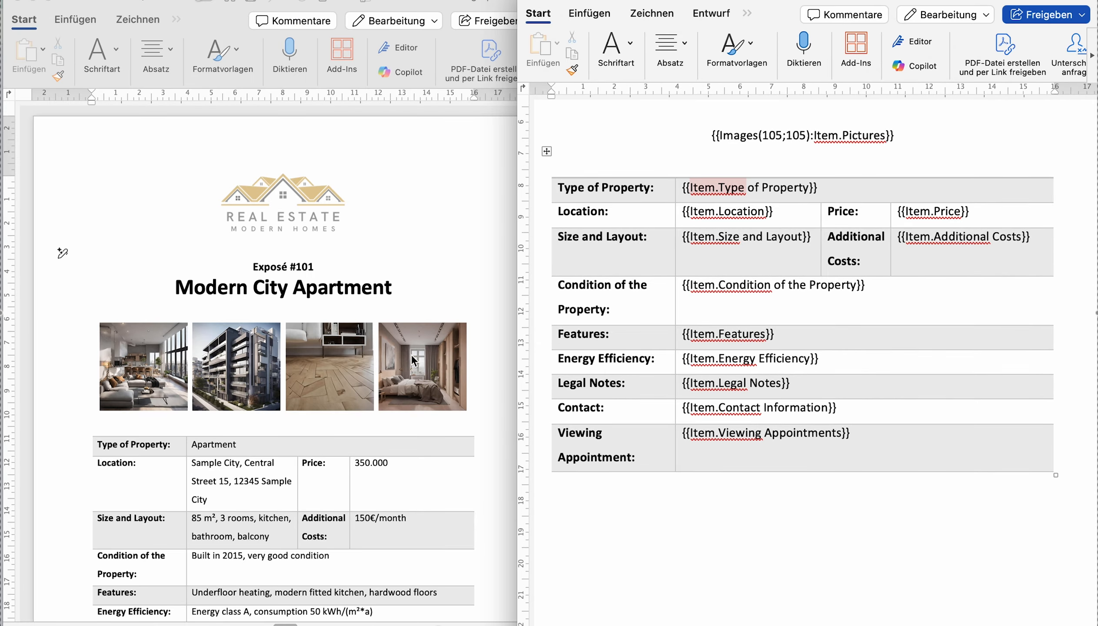
pyautogui.scroll(-5, 318, 436)
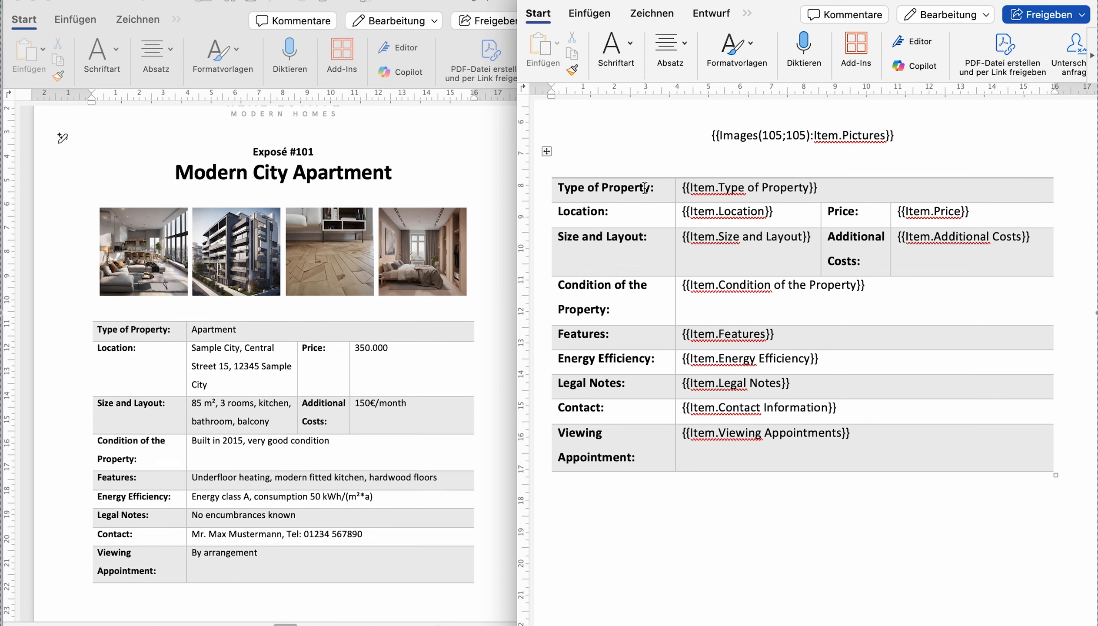
pyautogui.doubleClick(716, 188)
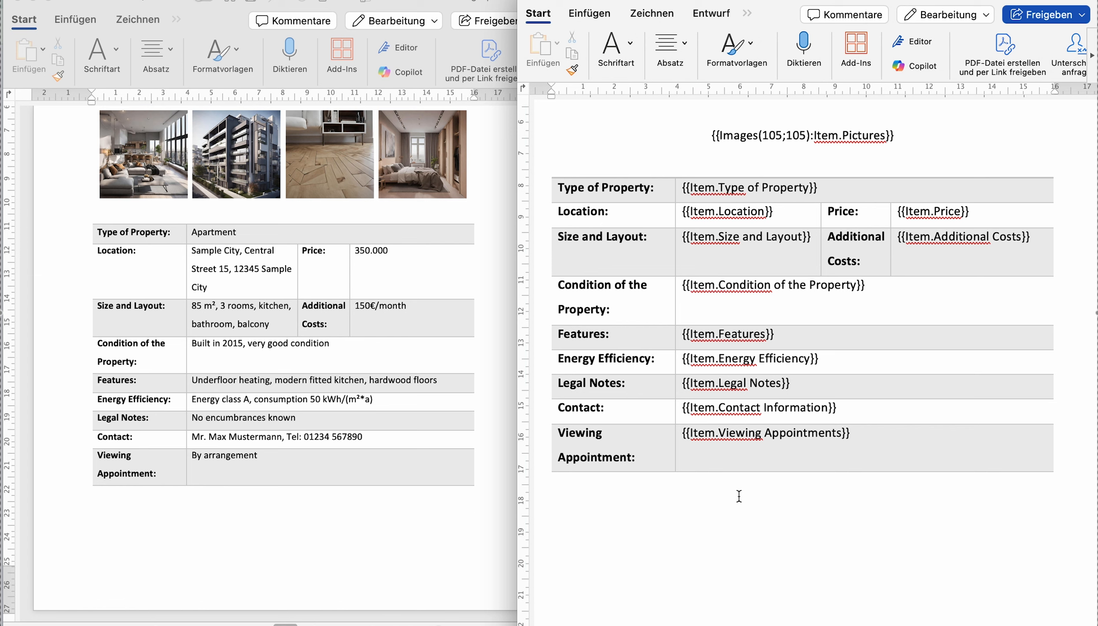
pyautogui.scroll(3, 739, 496)
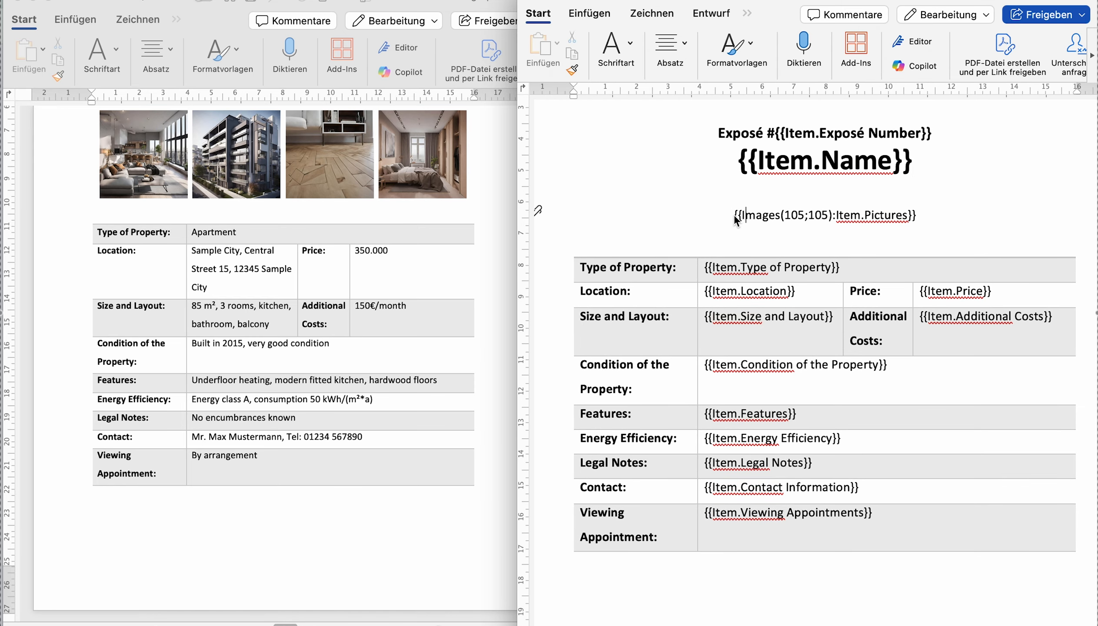
pyautogui.moveTo(734, 215); pyautogui.dragTo(918, 214)
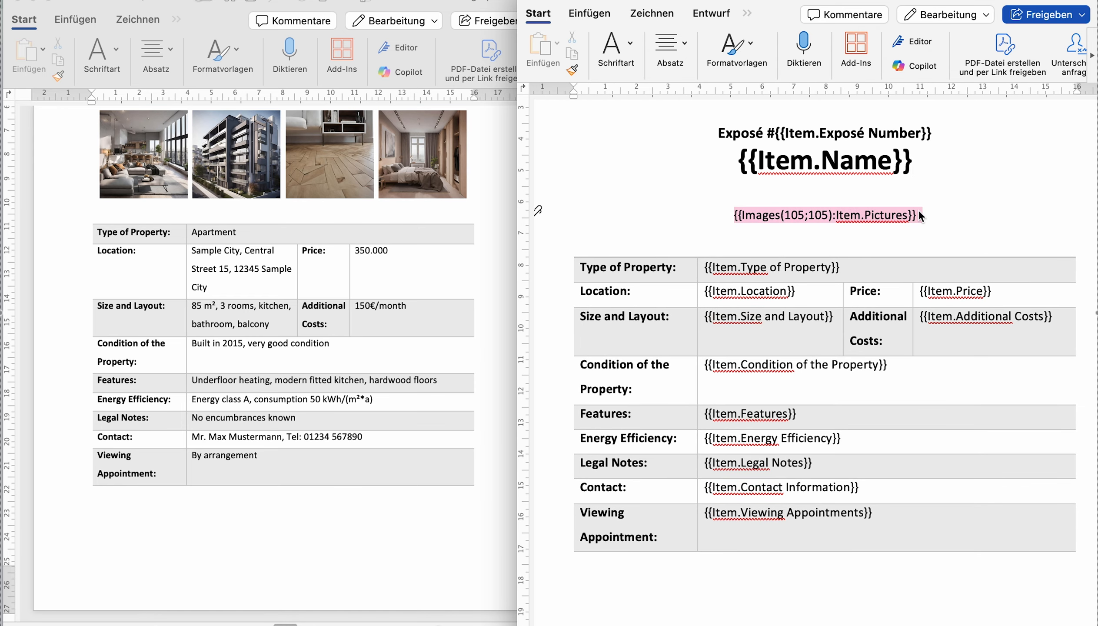
pyautogui.scroll(4, 302, 259)
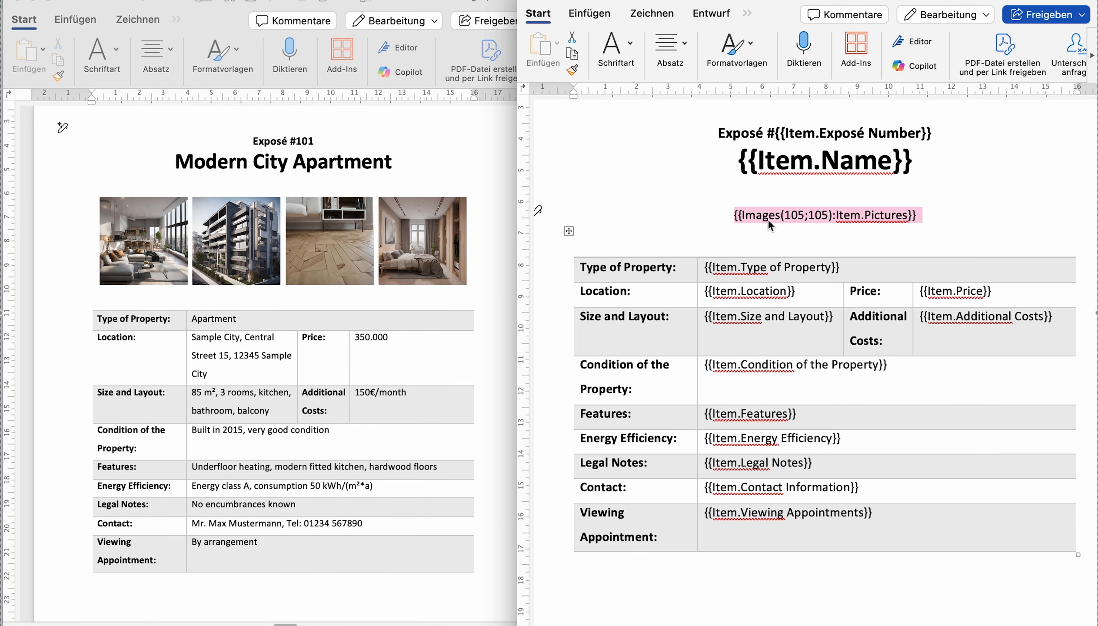
pyautogui.scroll(2, 789, 216)
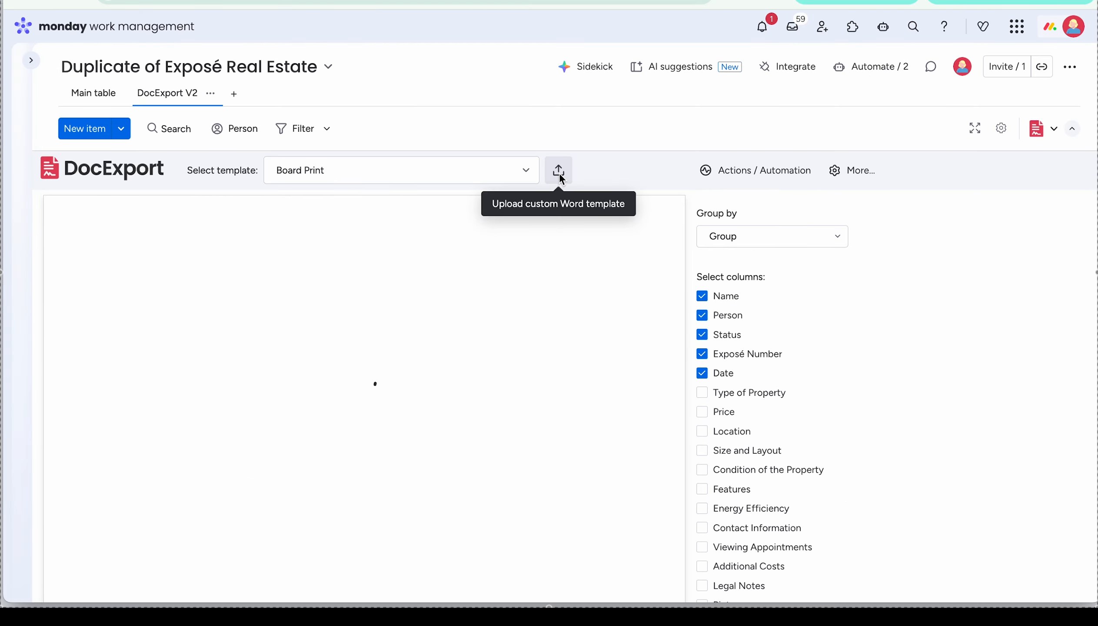
# Upload DocExport_Expose_Version1.docx from Downloads as a new Word template for the real estate board
pyautogui.click(559, 170)
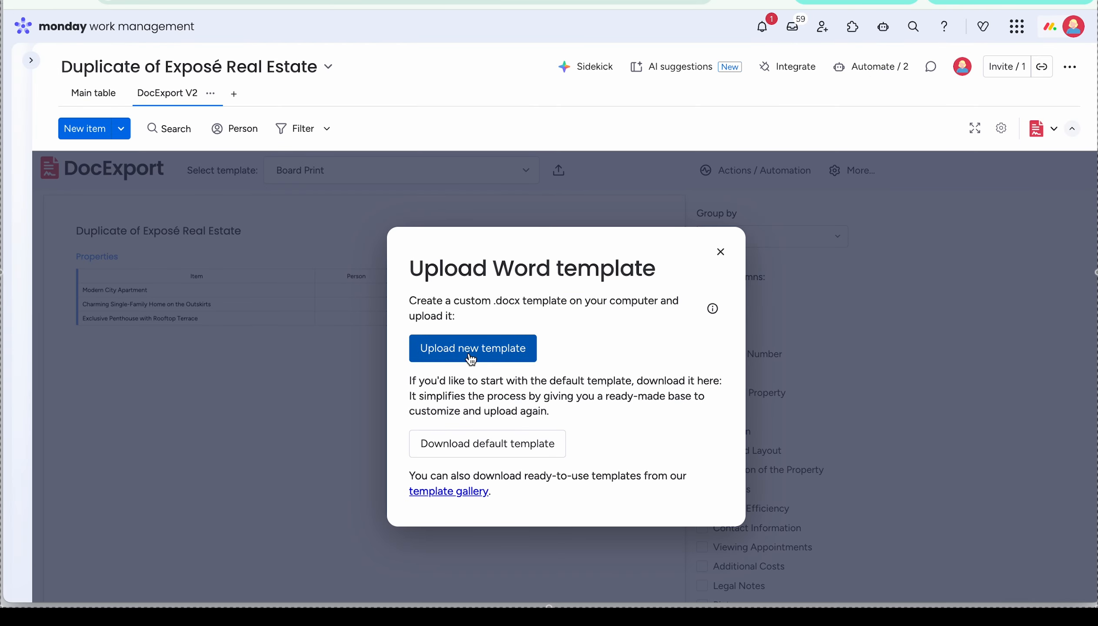
pyautogui.click(469, 352)
pyautogui.click(512, 240)
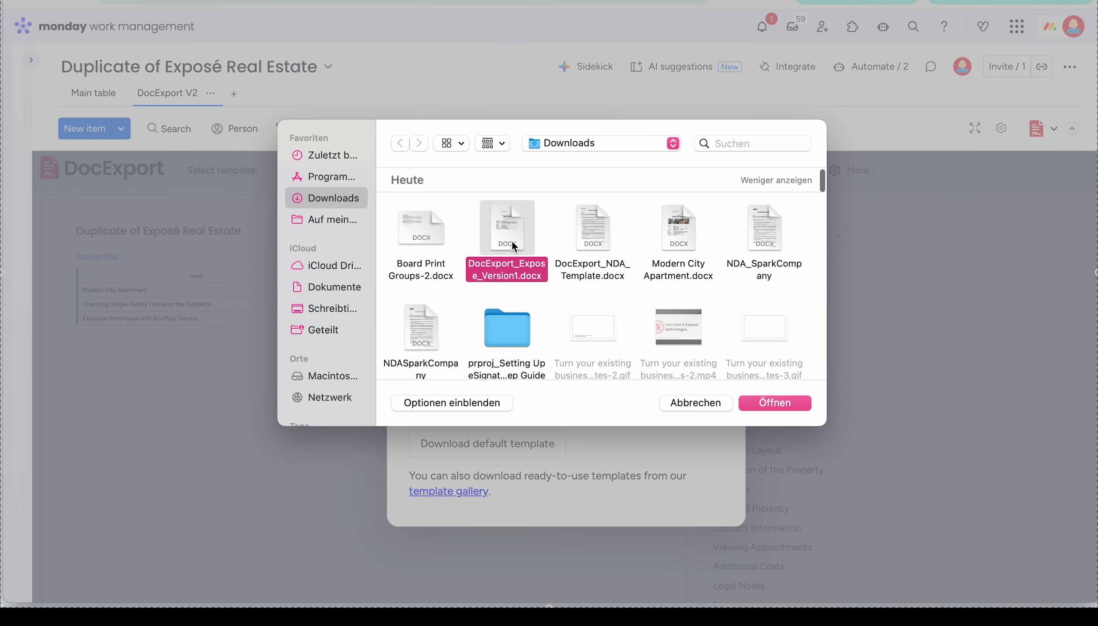
pyautogui.click(767, 403)
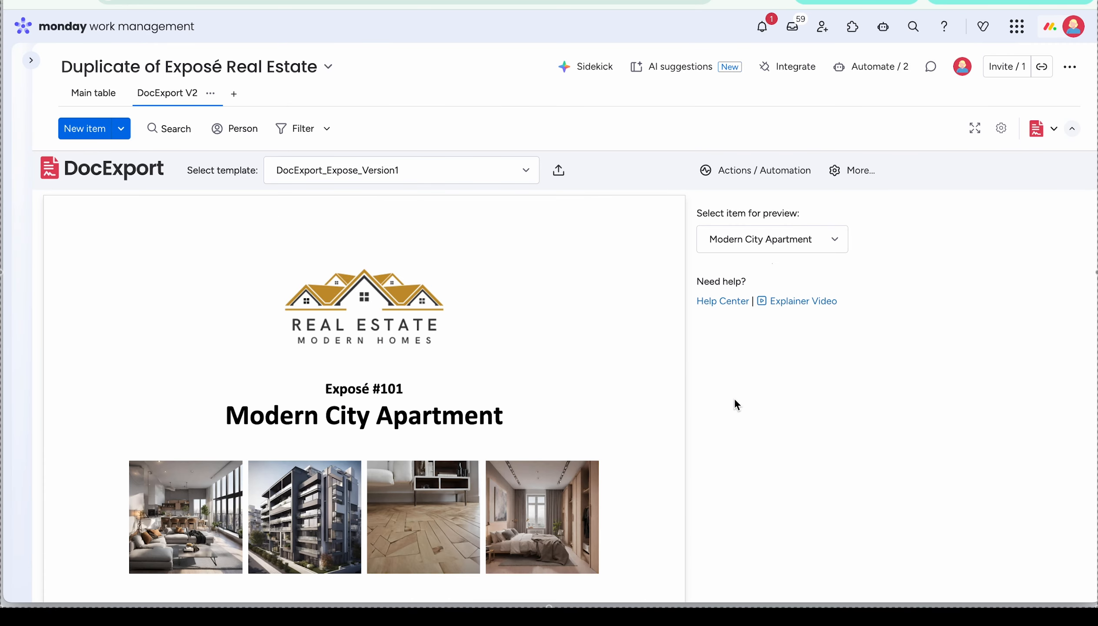
# Look through the Modern City Apartment exposé preview and change the preview item to Exclusive Penthouse with Rooftop Terrace
pyautogui.scroll(-10, 595, 383)
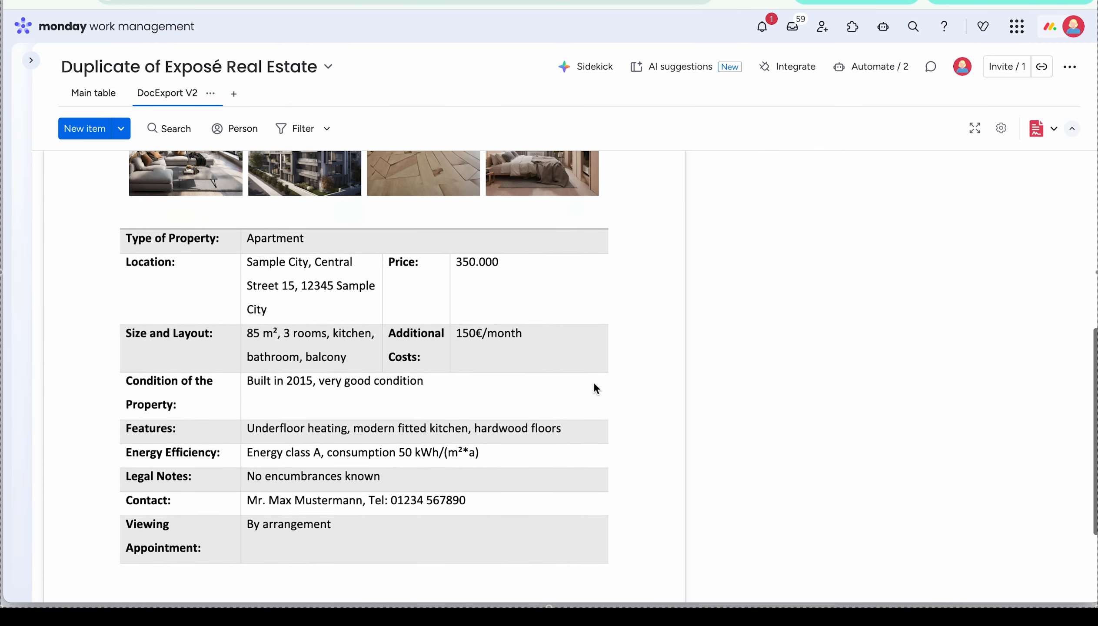
pyautogui.scroll(10, 594, 385)
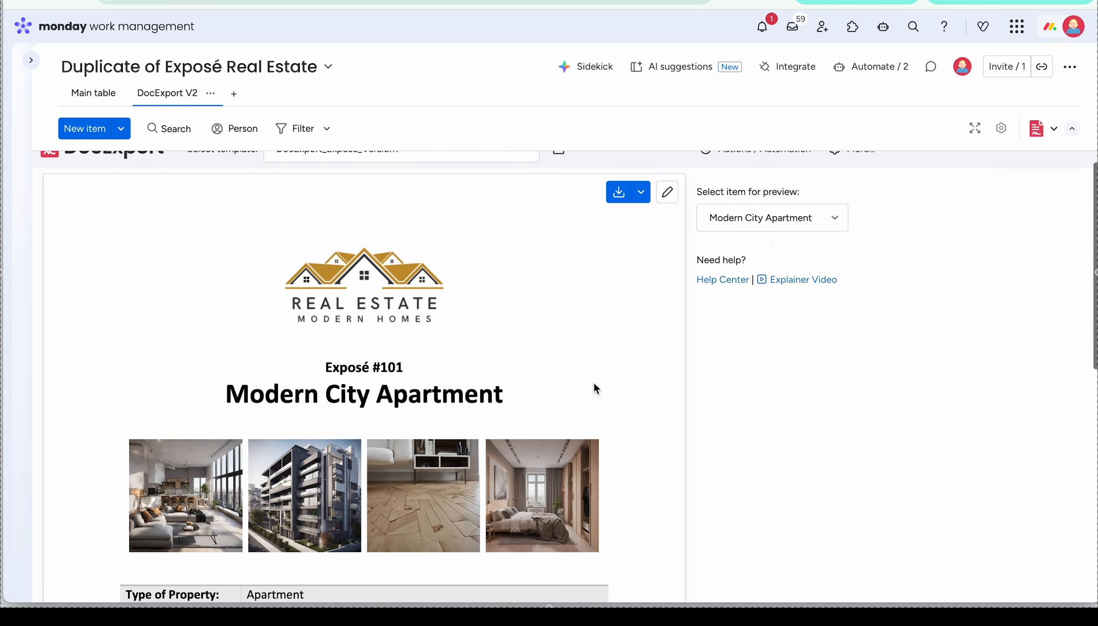
pyautogui.click(833, 240)
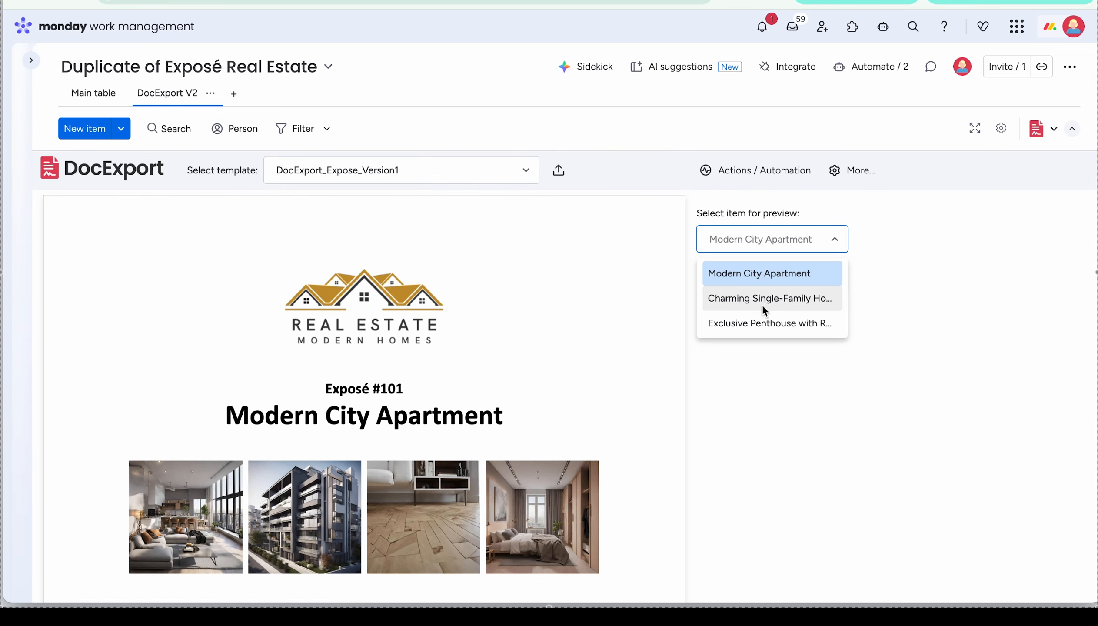
pyautogui.click(761, 323)
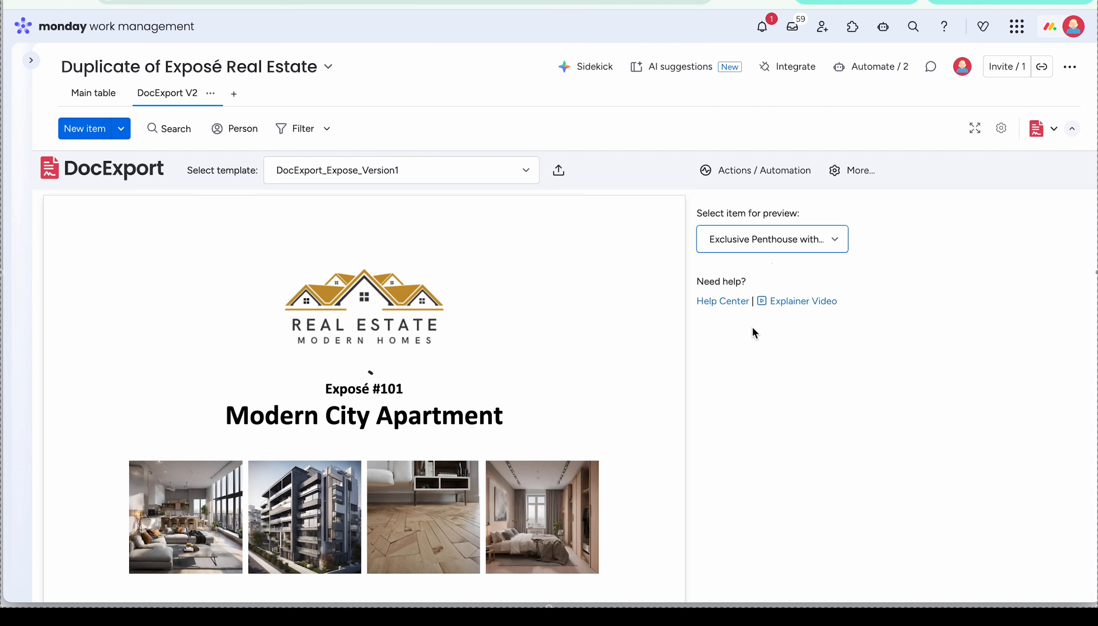
# In the Word exposé template, set the image dimensions in the pictures placeholder to 210;210
pyautogui.scroll(-4, 614, 390)
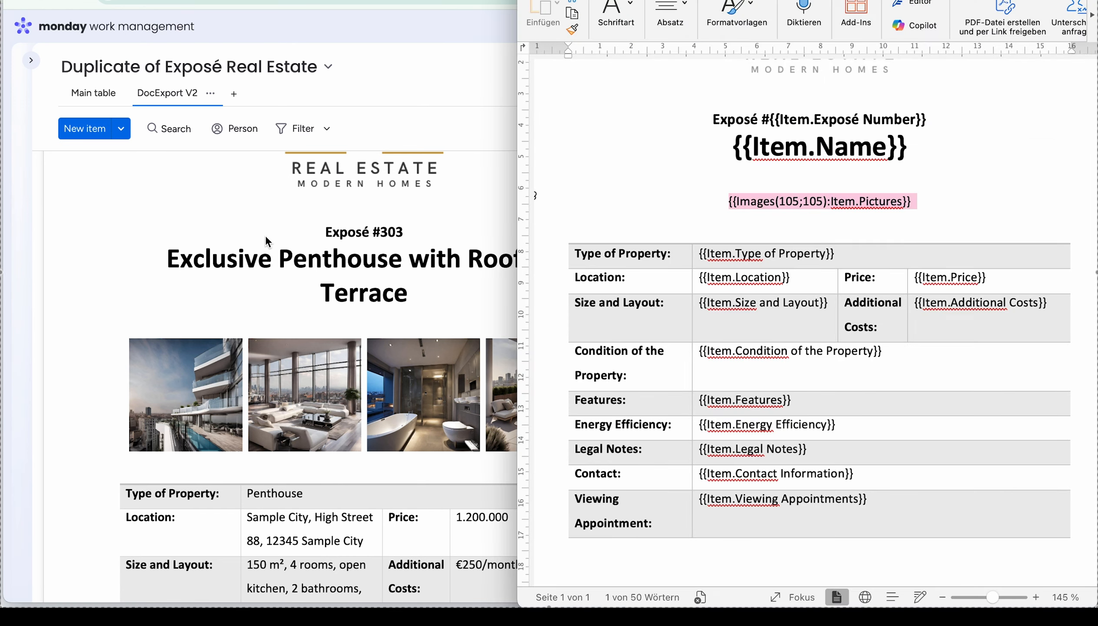
pyautogui.doubleClick(852, 203)
pyautogui.click(835, 203)
pyautogui.click(798, 202)
pyautogui.press('BackSpace')
pyautogui.press('BackSpace')
pyautogui.press('BackSpace')
pyautogui.write('210')
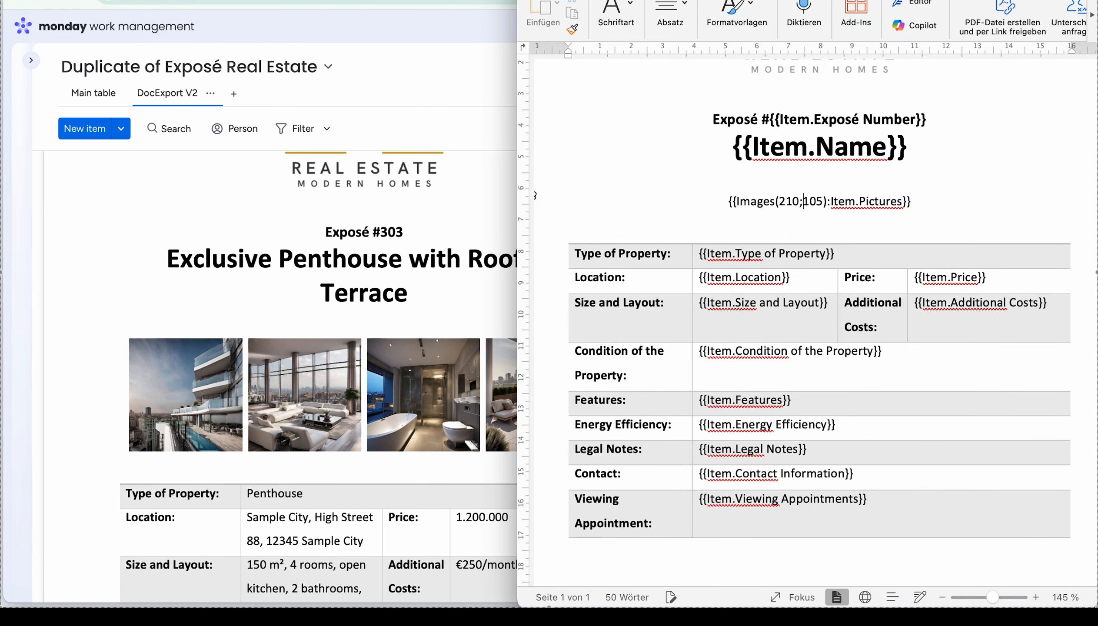
pyautogui.press('BackSpace')
pyautogui.press('BackSpace')
pyautogui.press('BackSpace')
pyautogui.write('210')
# Switch back to Chrome and upload the edited DocExport_Expose_Version1.docx from Downloads as the customized template
pyautogui.click(468, 232)
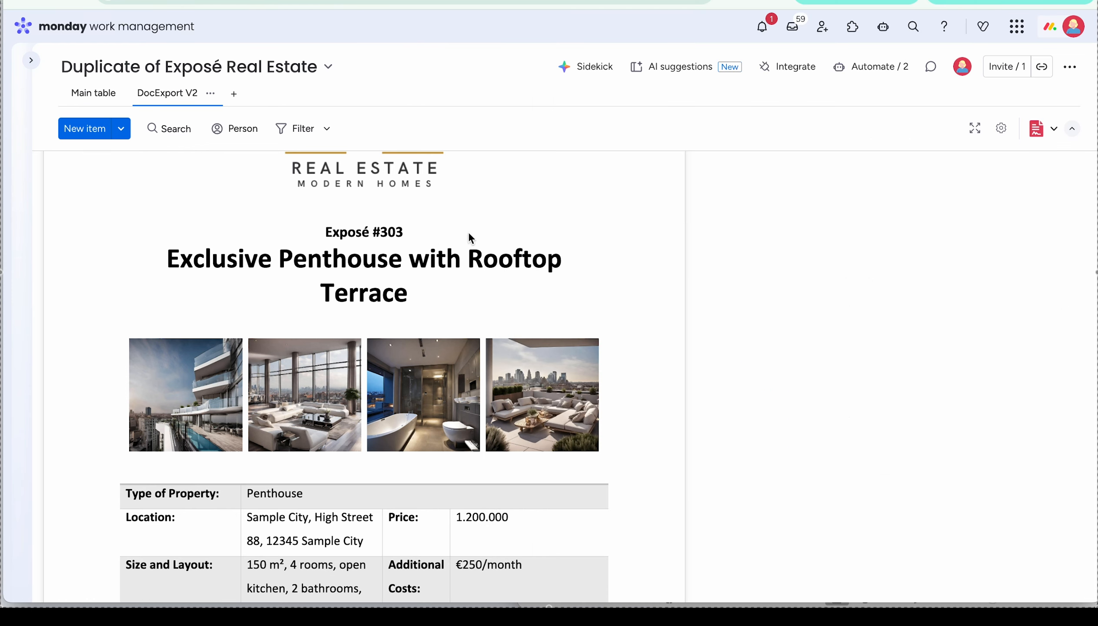
pyautogui.scroll(3, 567, 252)
pyautogui.click(669, 188)
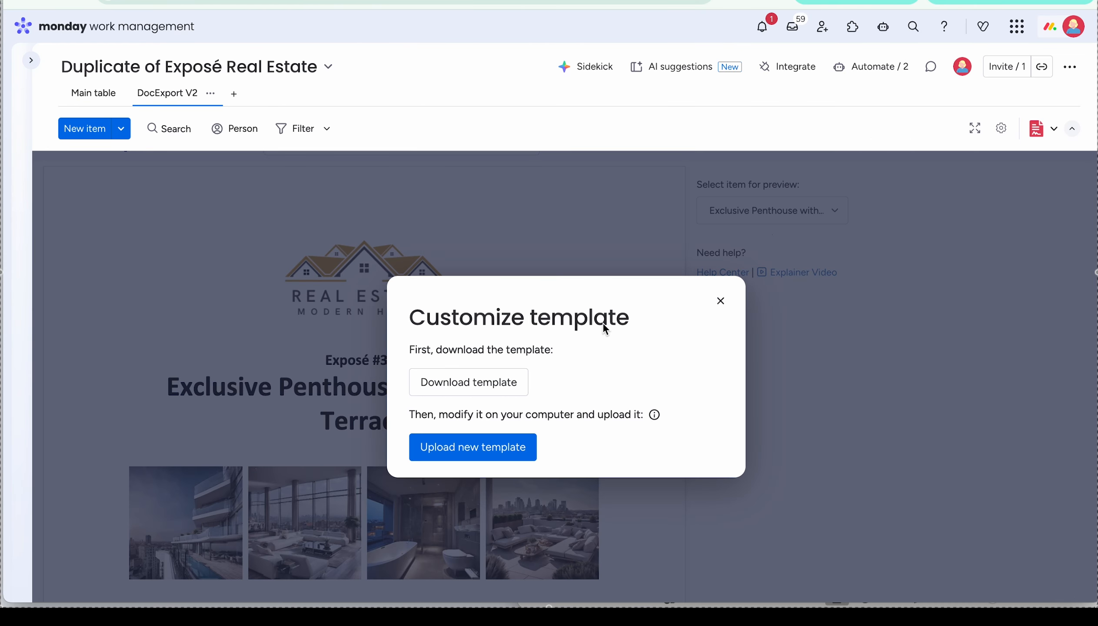
pyautogui.click(475, 454)
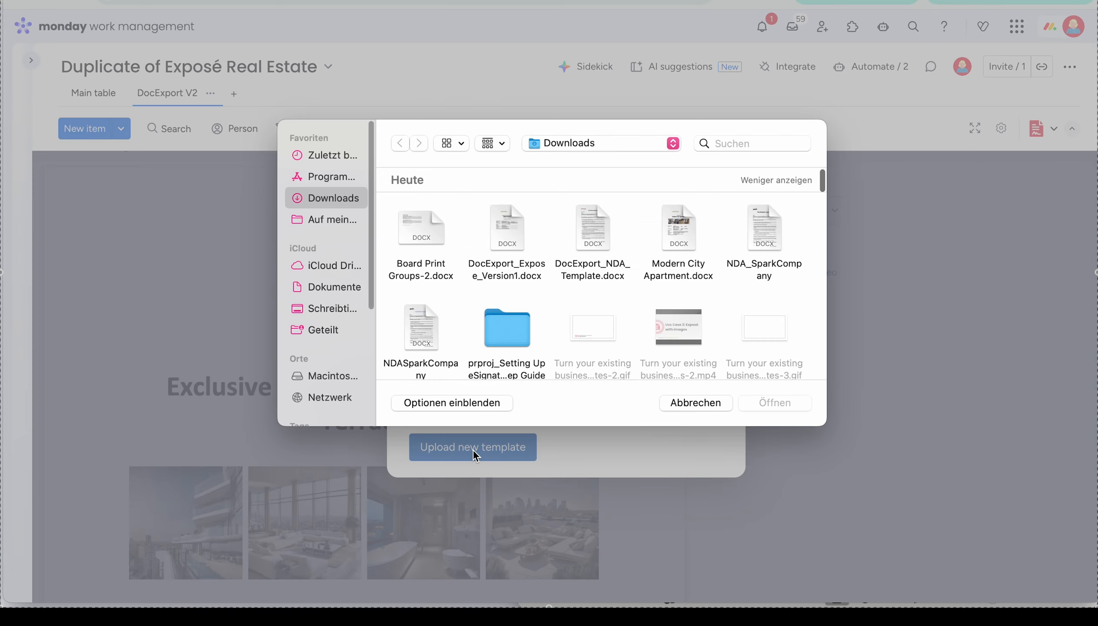
pyautogui.click(494, 236)
pyautogui.click(787, 400)
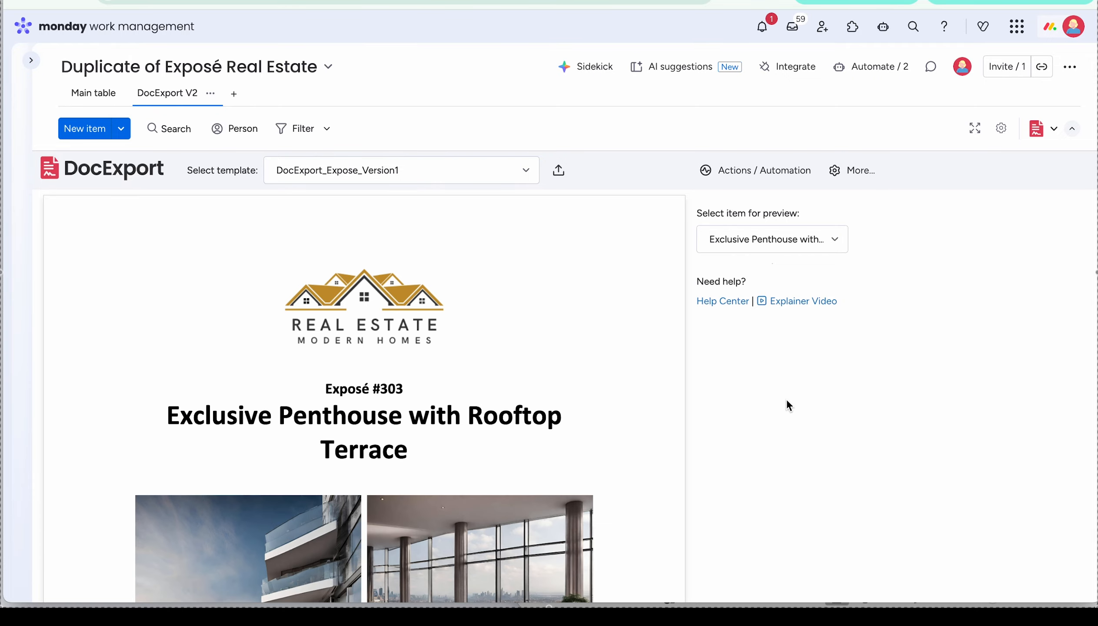
# Look through the Exclusive Penthouse with Rooftop Terrace preview, checking the picture layout and the property details table
pyautogui.scroll(-5, 550, 397)
pyautogui.scroll(-6, 551, 396)
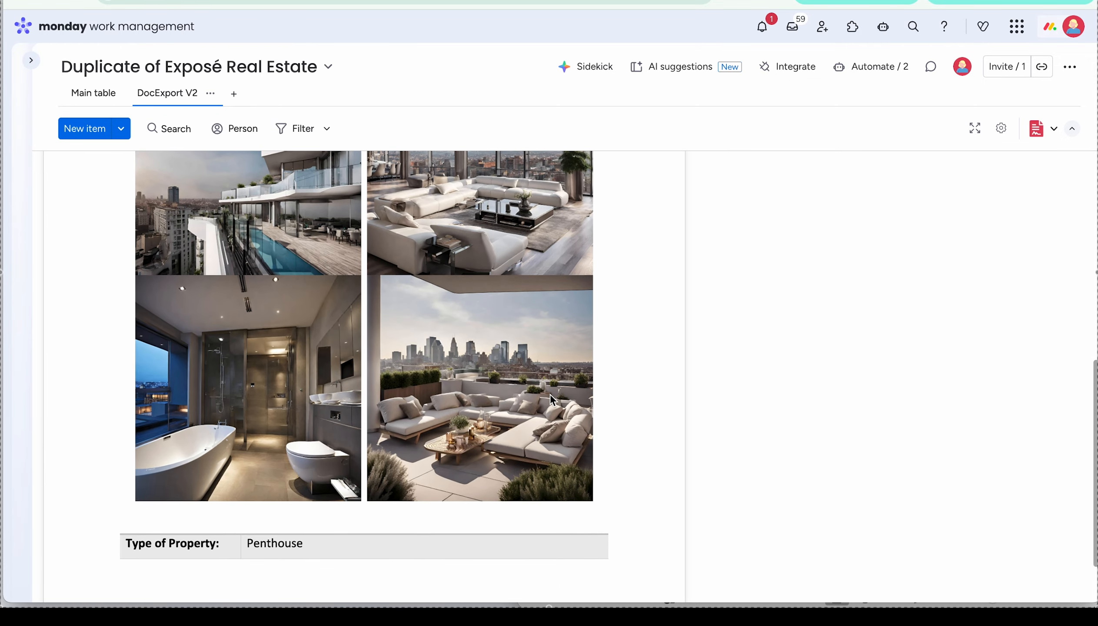
pyautogui.scroll(-2, 551, 395)
pyautogui.click(667, 565)
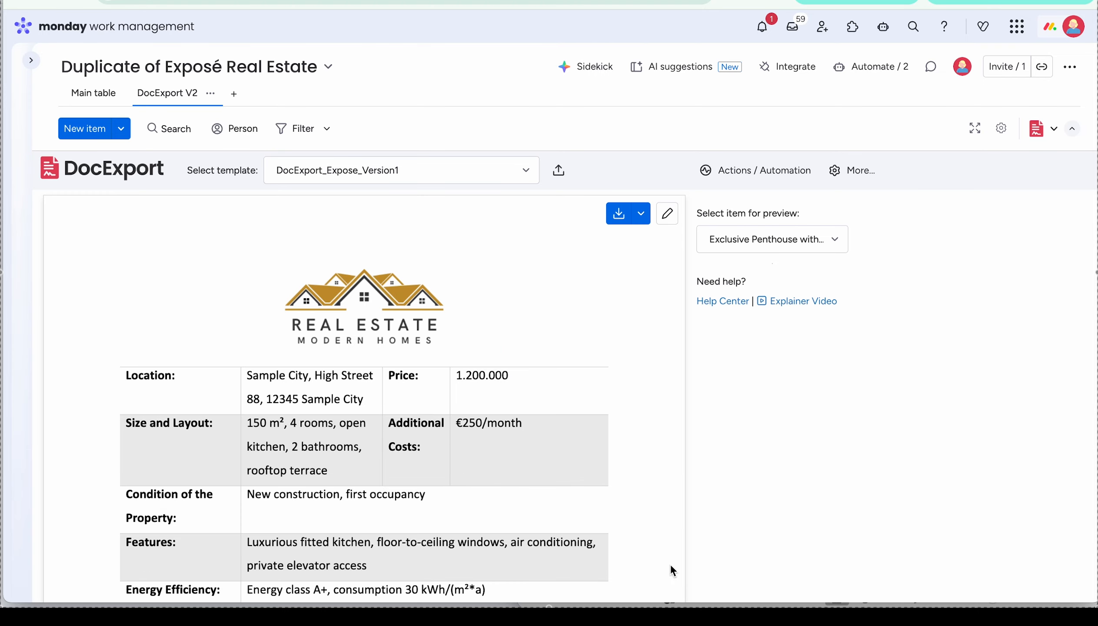
pyautogui.scroll(-8, 642, 483)
pyautogui.scroll(-5, 642, 484)
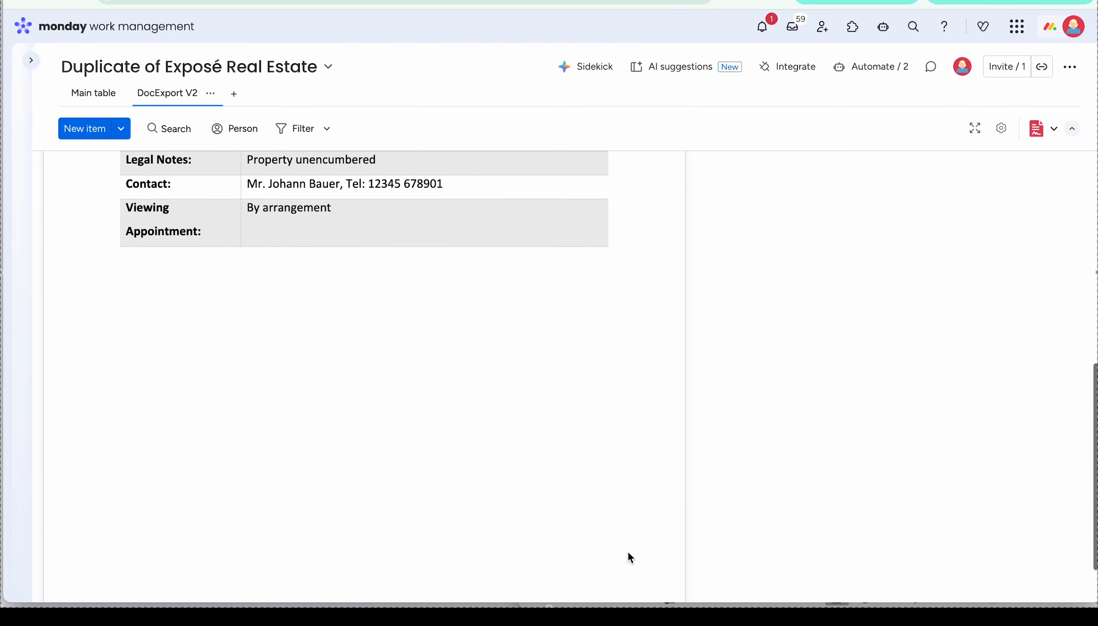
pyautogui.click(618, 565)
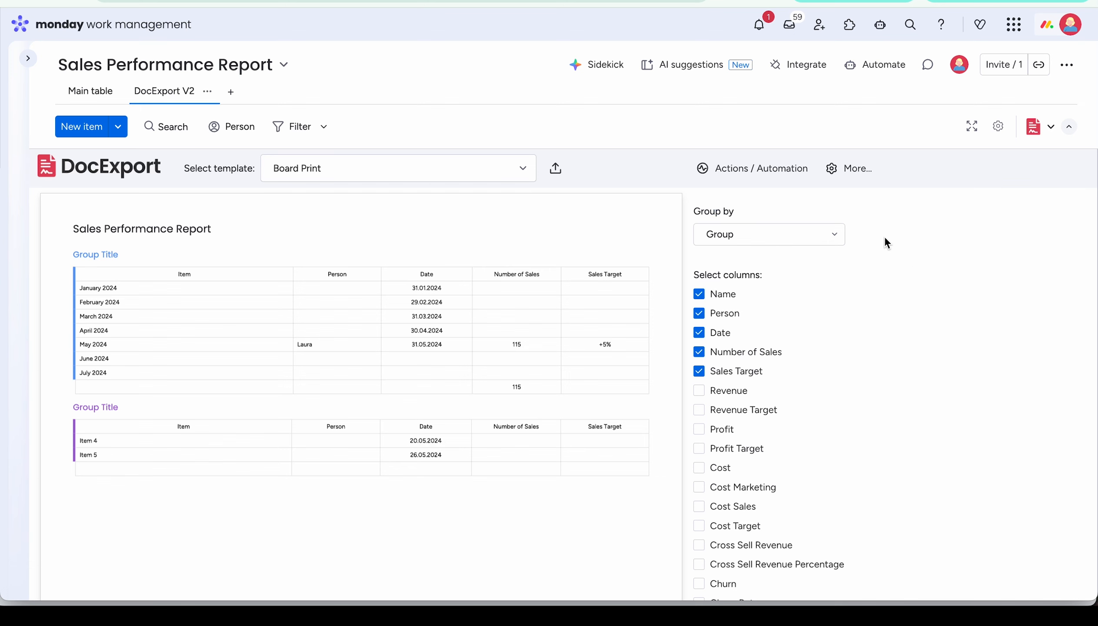
# On the Sales Performance Report board, open DocExport's Tables settings and start a new table
pyautogui.click(842, 173)
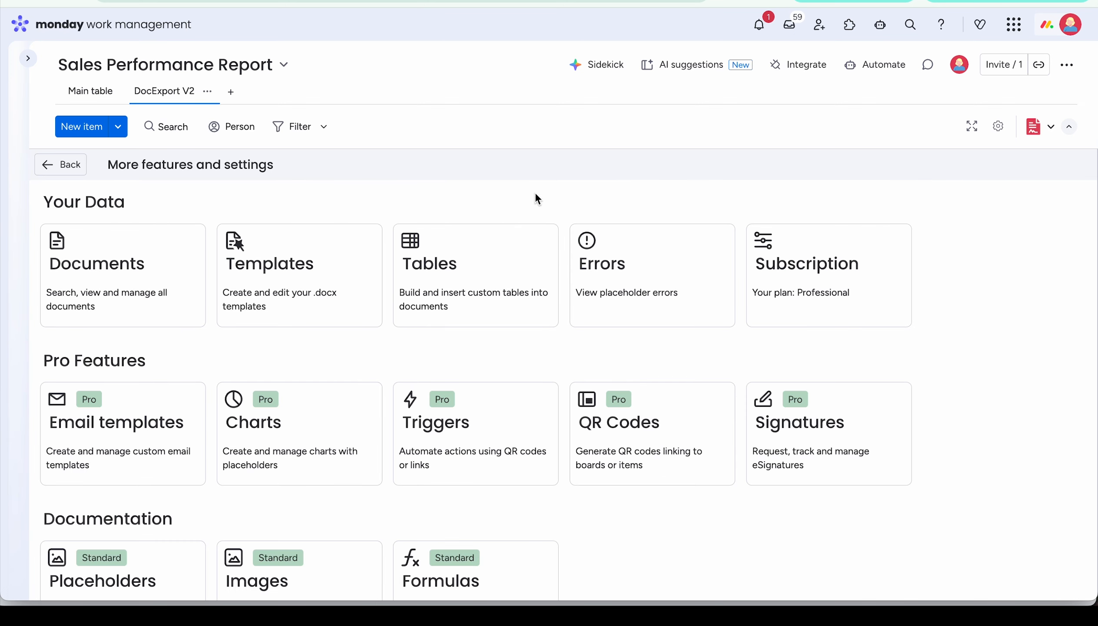
pyautogui.click(478, 288)
pyautogui.click(106, 244)
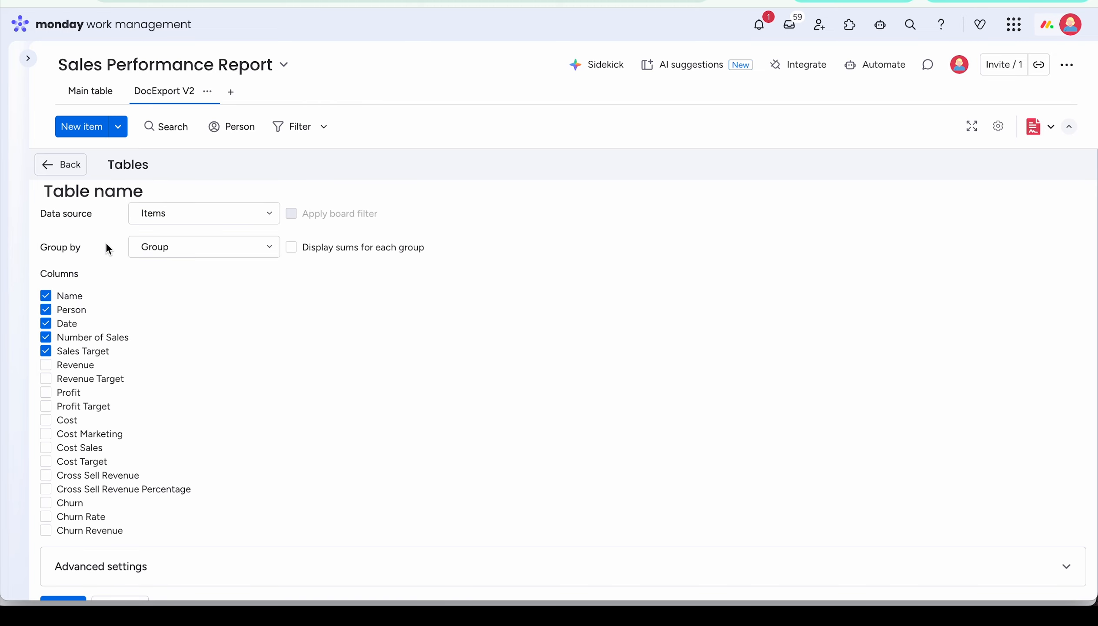
# Keep Items as the new table's data source and group it by Person
pyautogui.click(268, 213)
pyautogui.click(239, 247)
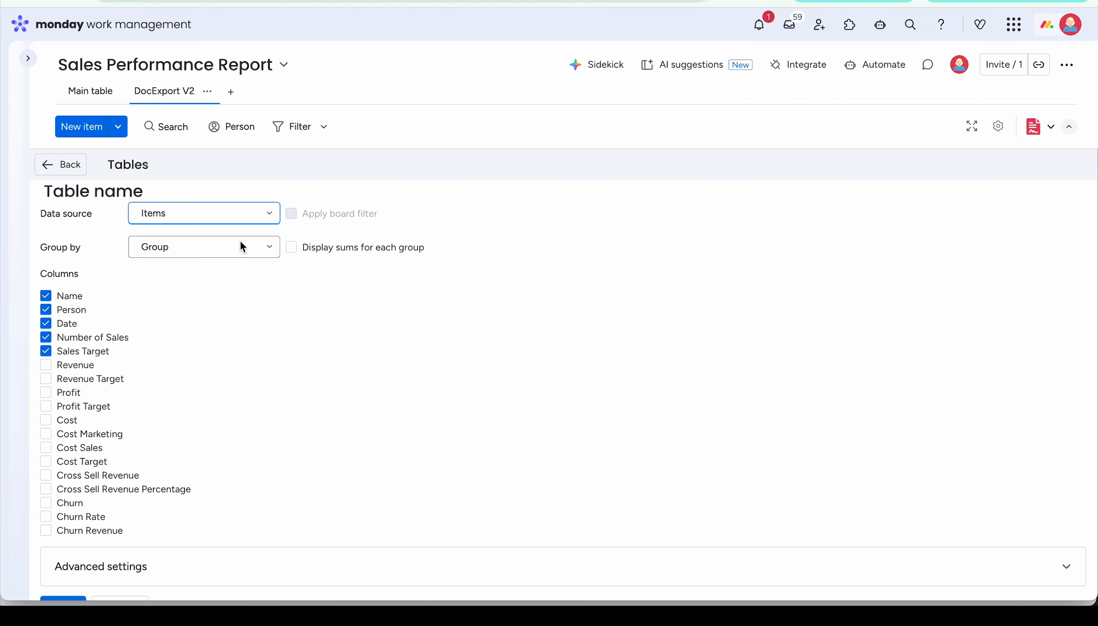
pyautogui.click(269, 247)
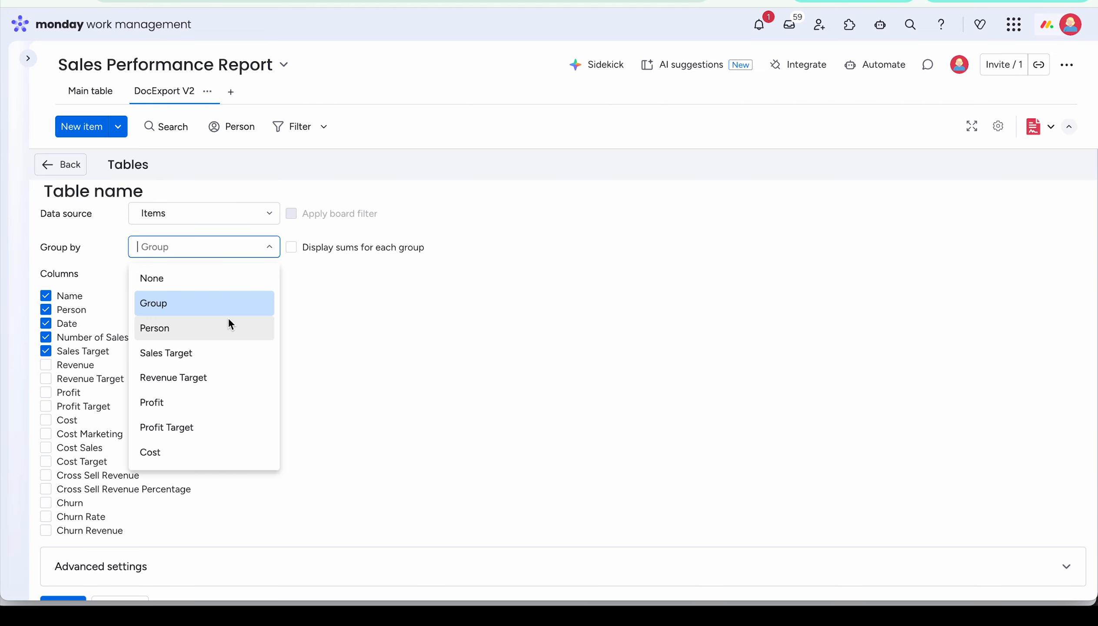
pyautogui.scroll(-3, 215, 370)
pyautogui.scroll(-1, 214, 370)
pyautogui.scroll(4, 214, 370)
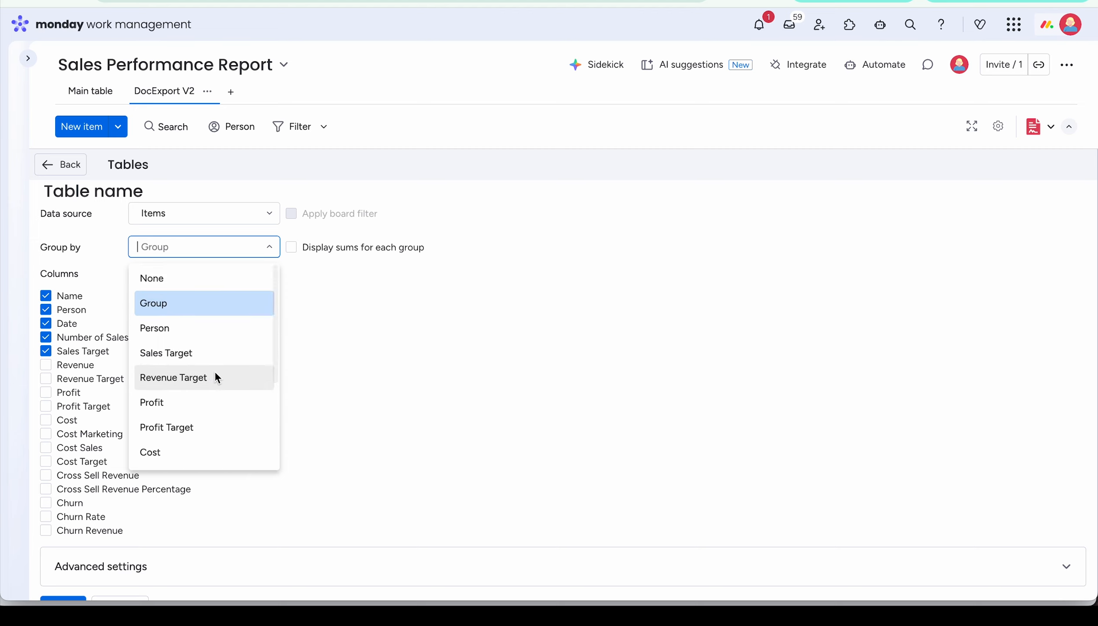
pyautogui.click(169, 335)
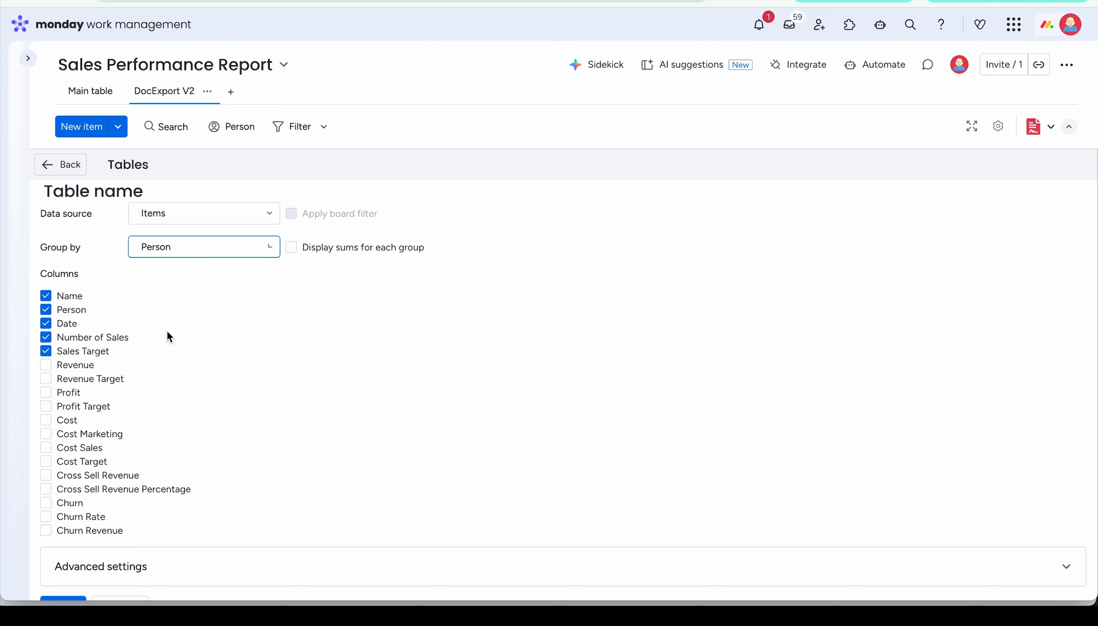
# Display sums for each group, include the Revenue, Cost and Churn columns, and expand the advanced settings
pyautogui.click(291, 248)
pyautogui.scroll(-1, 280, 310)
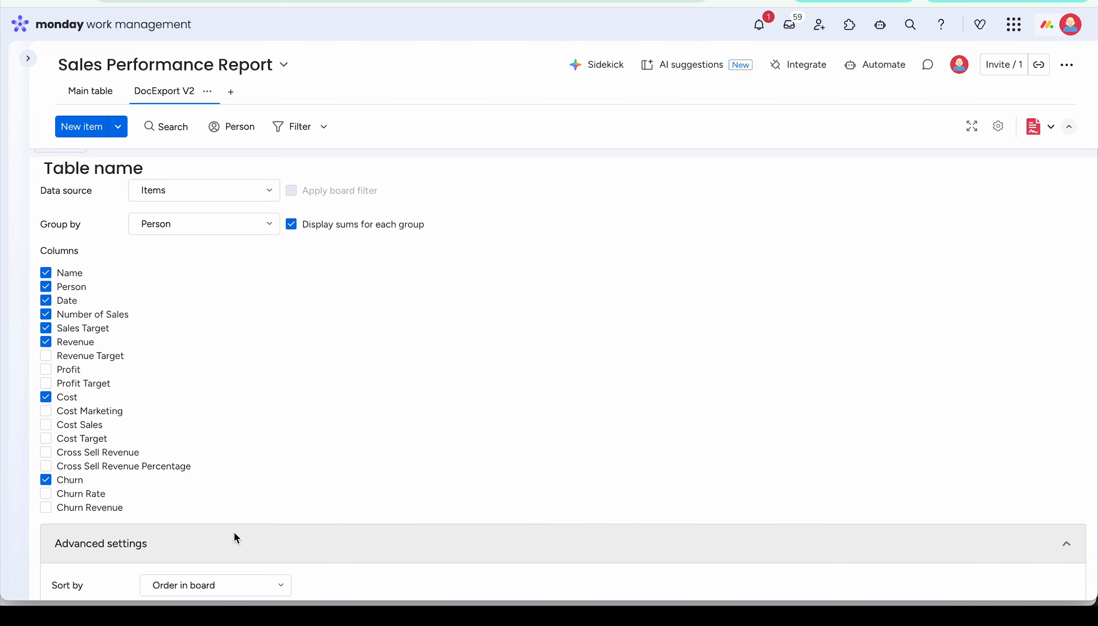
pyautogui.scroll(-1, 240, 491)
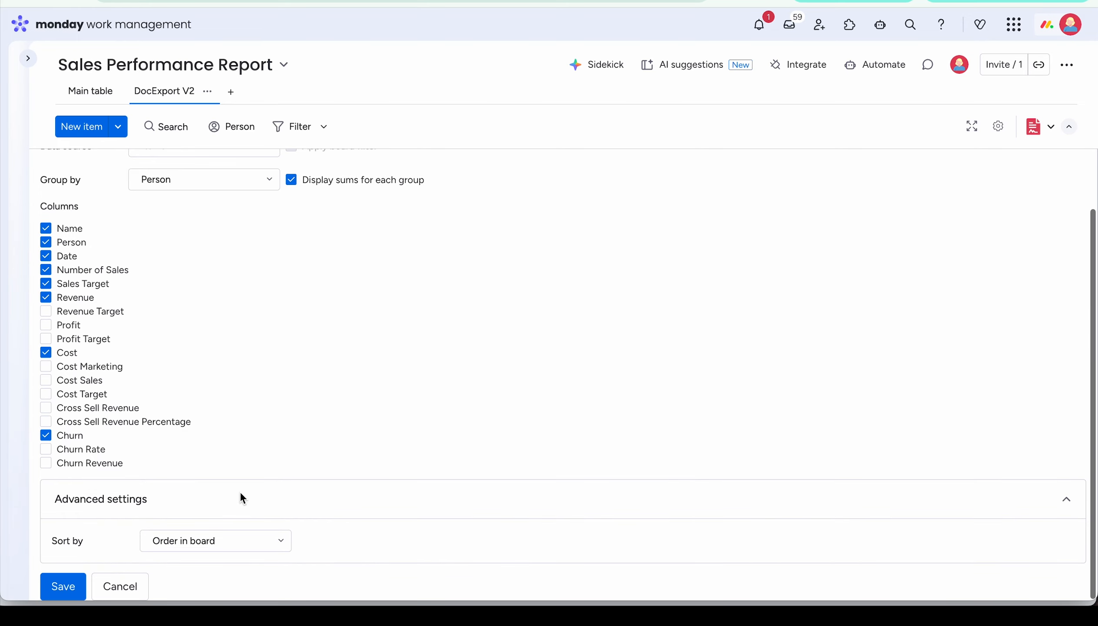
# Sort the table by Revenue and save it
pyautogui.click(231, 539)
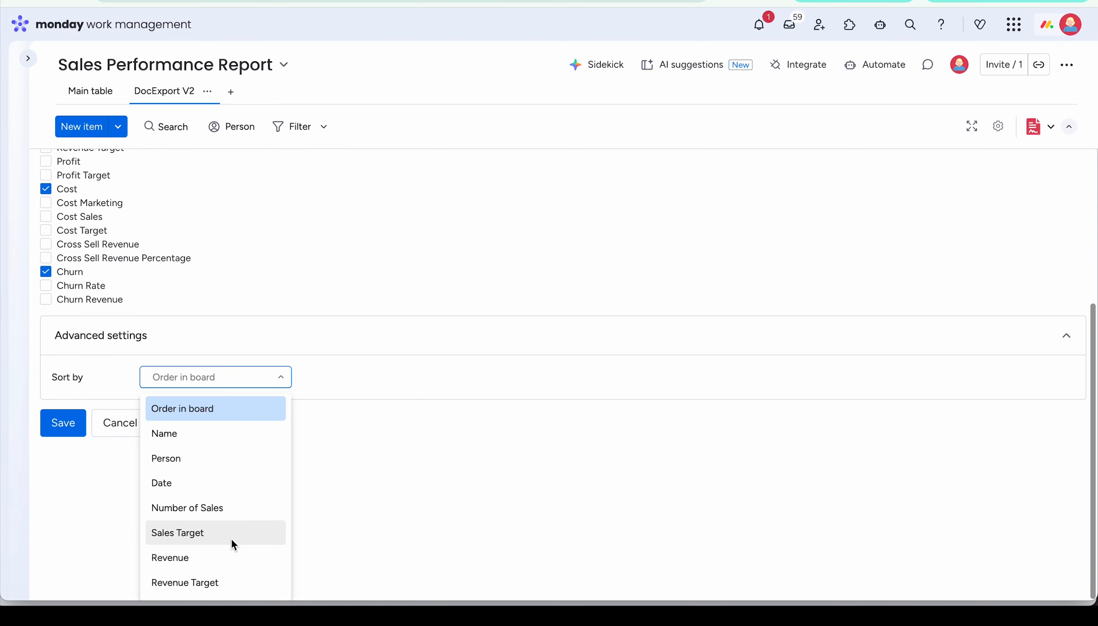
pyautogui.click(211, 559)
pyautogui.click(63, 586)
# Copy the {{Table:Items by Person ordered by Revenue}} placeholder and paste it into the blank Word document
pyautogui.moveTo(727, 306); pyautogui.dragTo(500, 315)
pyautogui.press('super+c')
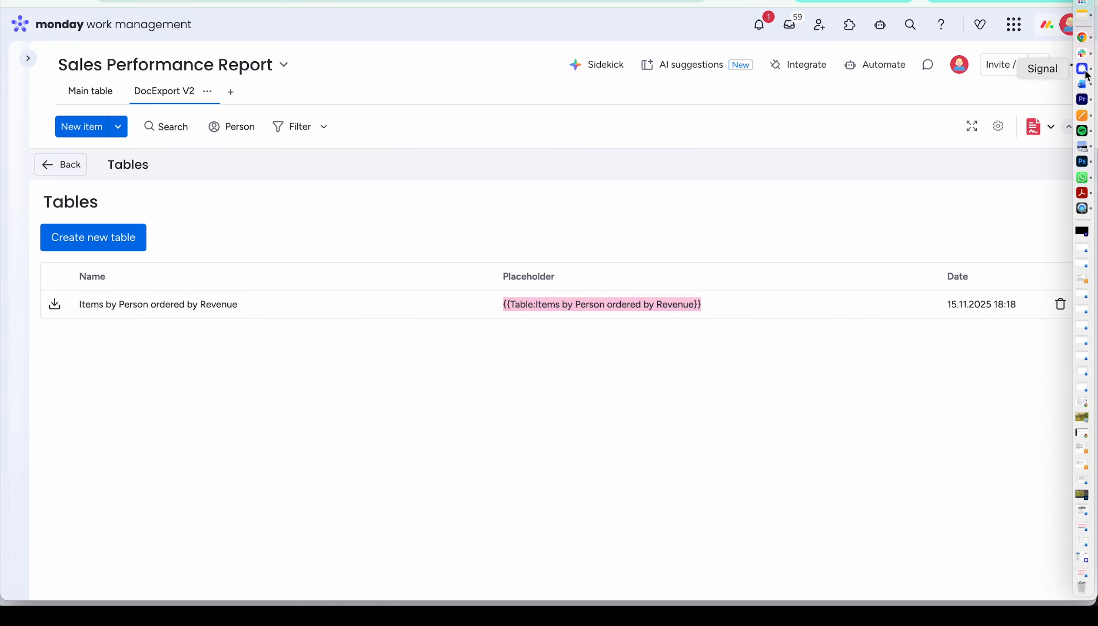
pyautogui.click(1087, 82)
pyautogui.press('super+v')
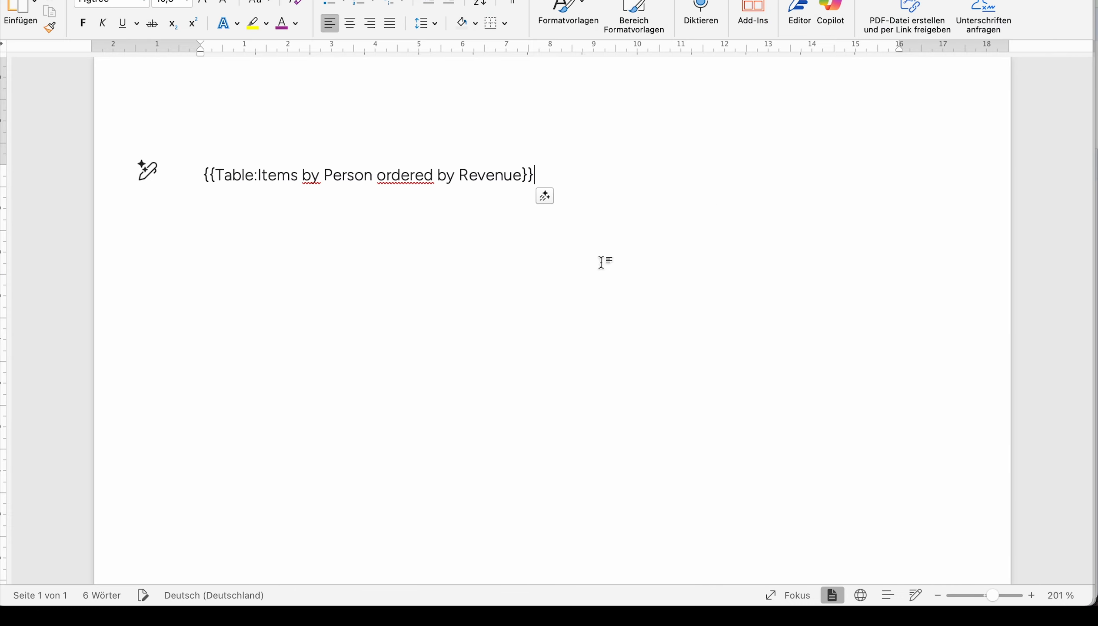
# Back in Chrome, download the table definition for Items by Person ordered by Revenue and open it in Word
pyautogui.click(1087, 37)
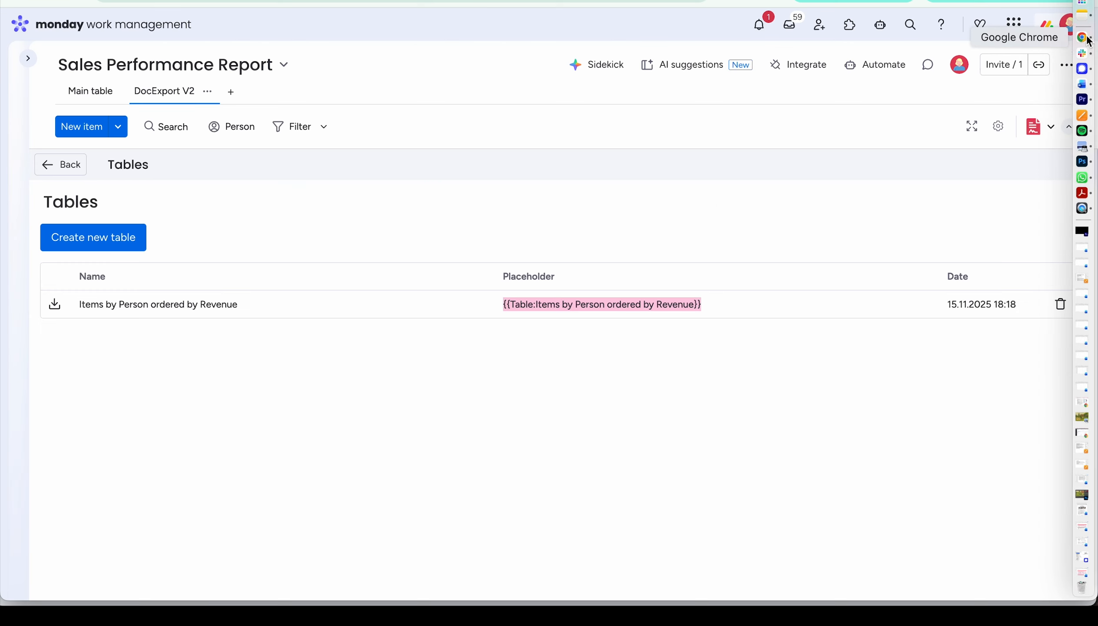
pyautogui.click(54, 304)
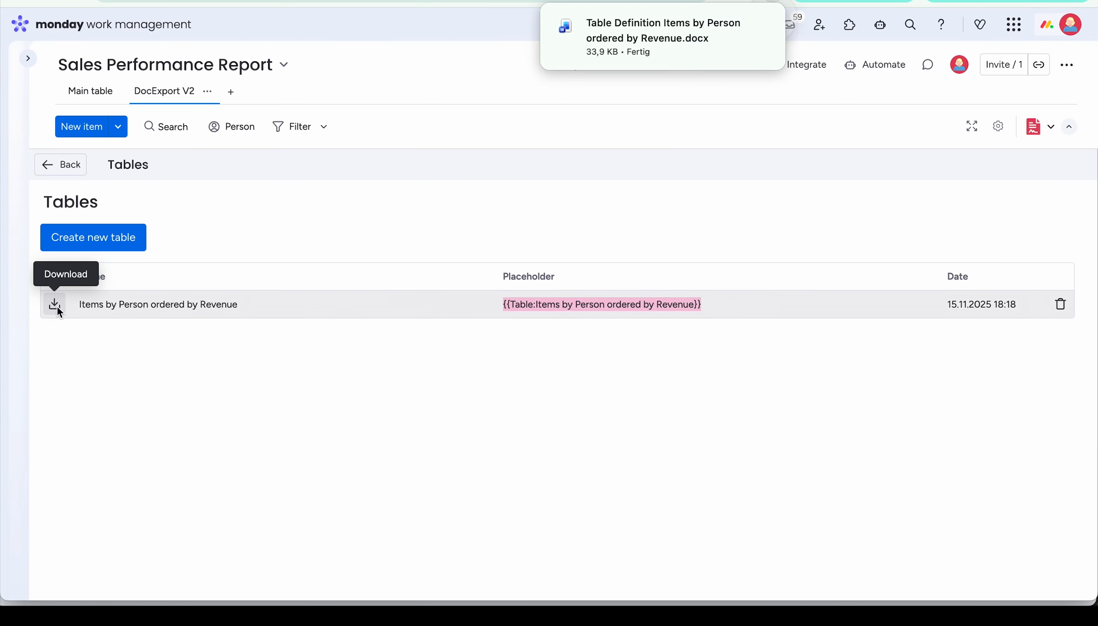
pyautogui.click(634, 37)
pyautogui.scroll(-3, 199, 222)
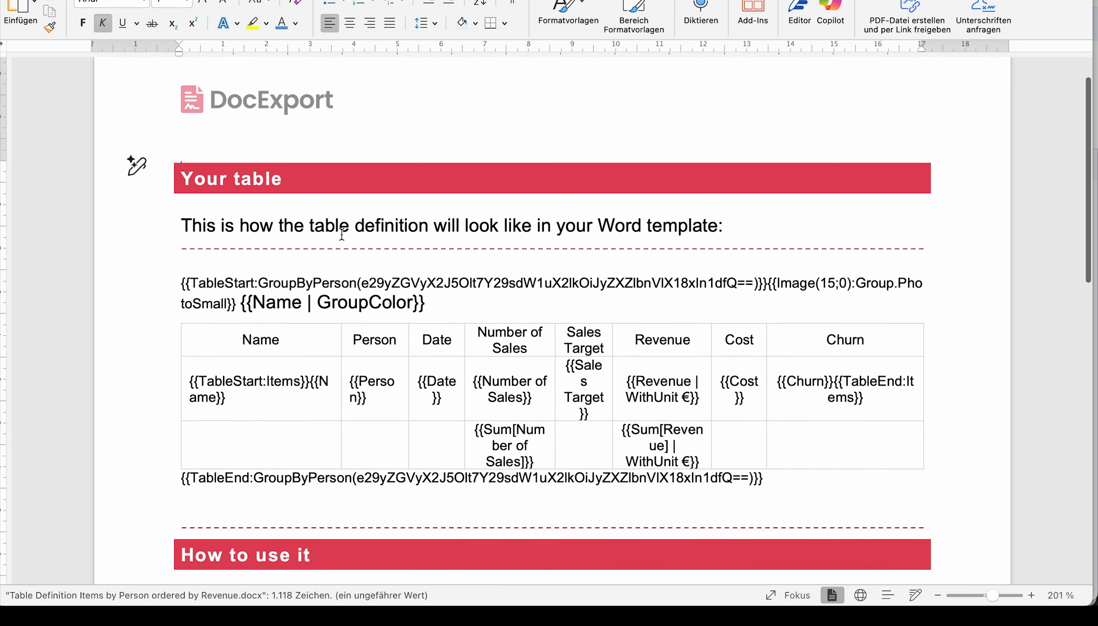
# Replace the short table placeholder in the other Word document with the full copied table definition and highlight its GroupByPerson start tag and encoded string
pyautogui.moveTo(179, 224); pyautogui.dragTo(750, 433)
pyautogui.press('super+c')
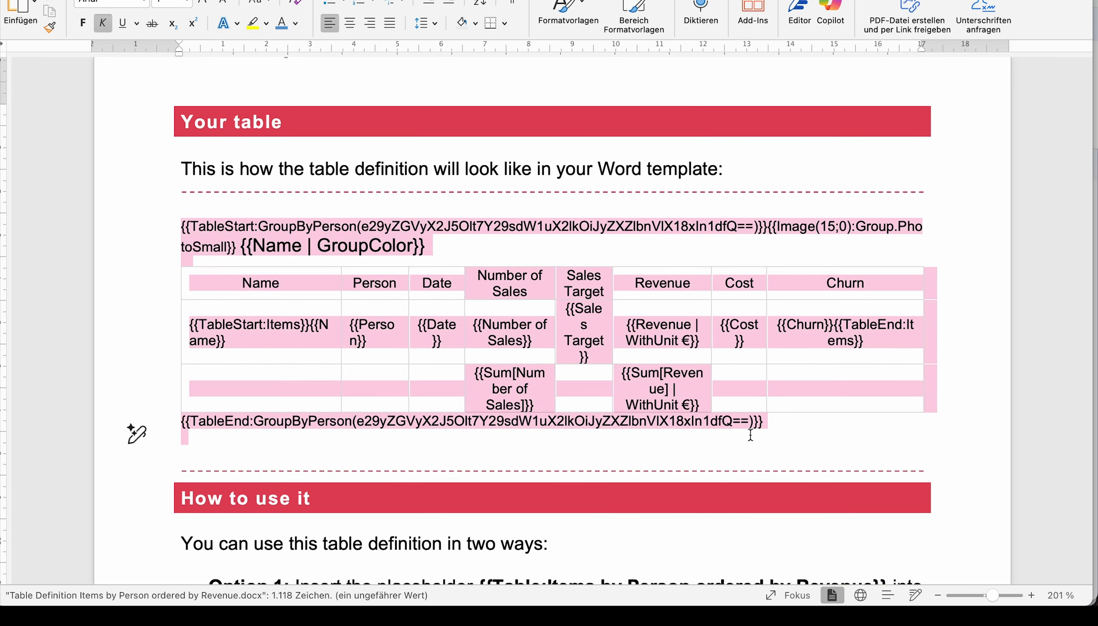
pyautogui.click(30, 0)
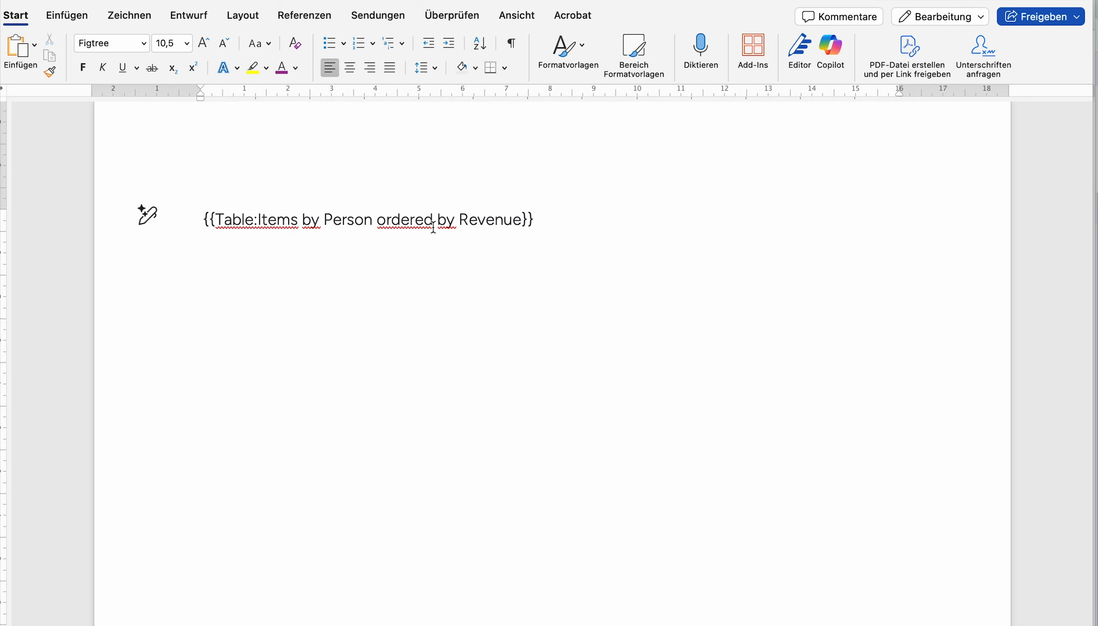
pyautogui.click(173, 224)
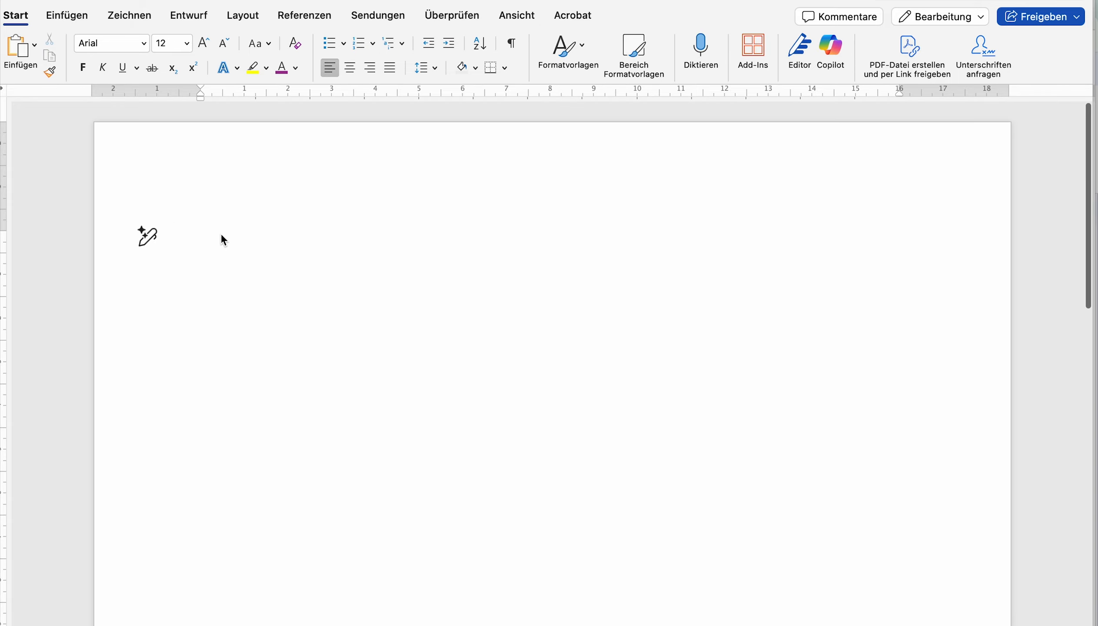
pyautogui.scroll(-4, 218, 229)
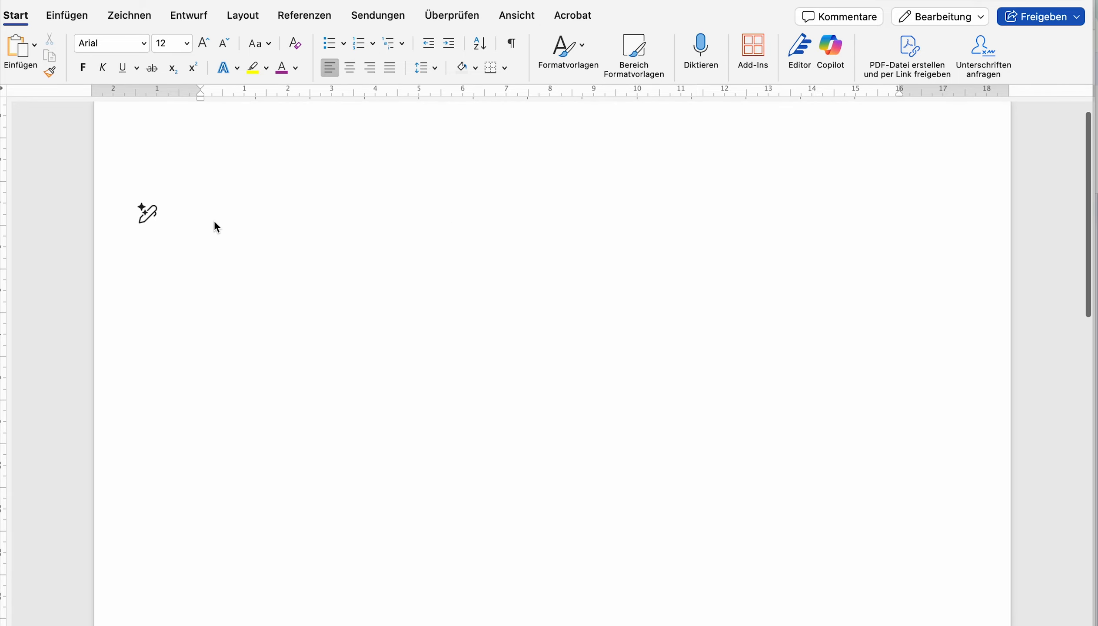
pyautogui.press('super+v')
pyautogui.scroll(5, 206, 221)
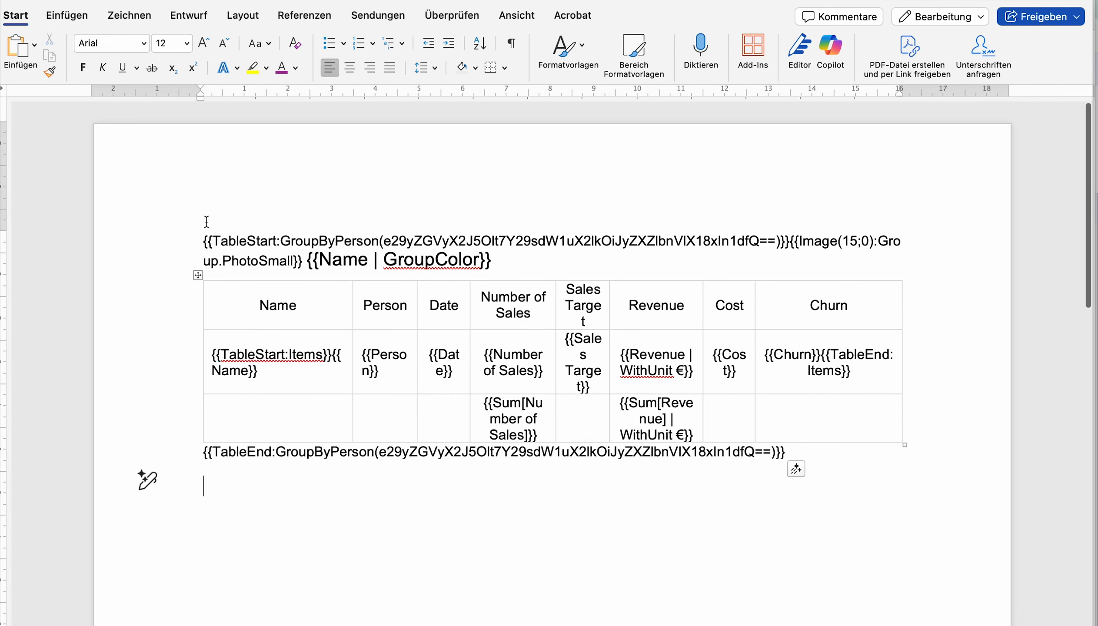
pyautogui.moveTo(203, 239); pyautogui.dragTo(357, 234)
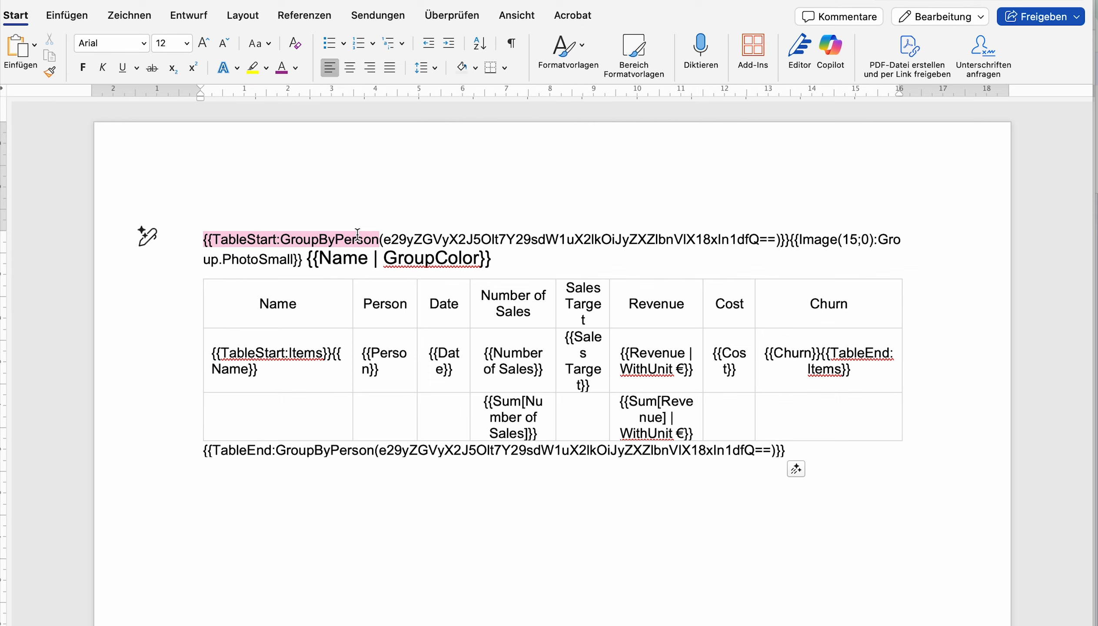
pyautogui.doubleClick(456, 239)
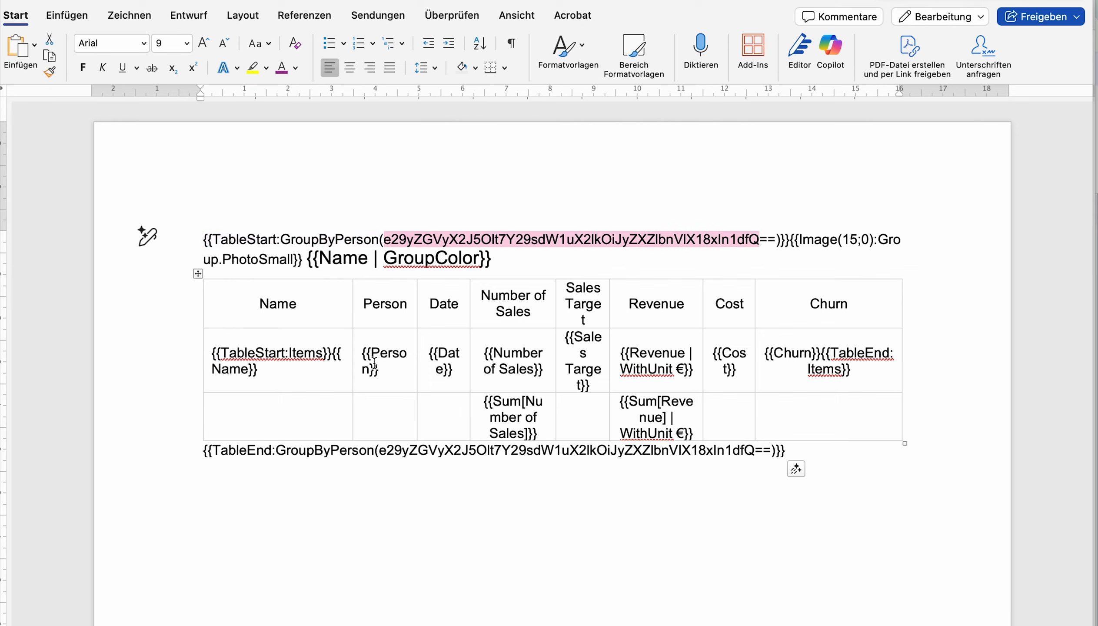
# Format the table's header row as bold, purple text at font size 10
pyautogui.click(189, 318)
pyautogui.click(83, 67)
pyautogui.click(201, 47)
pyautogui.click(346, 346)
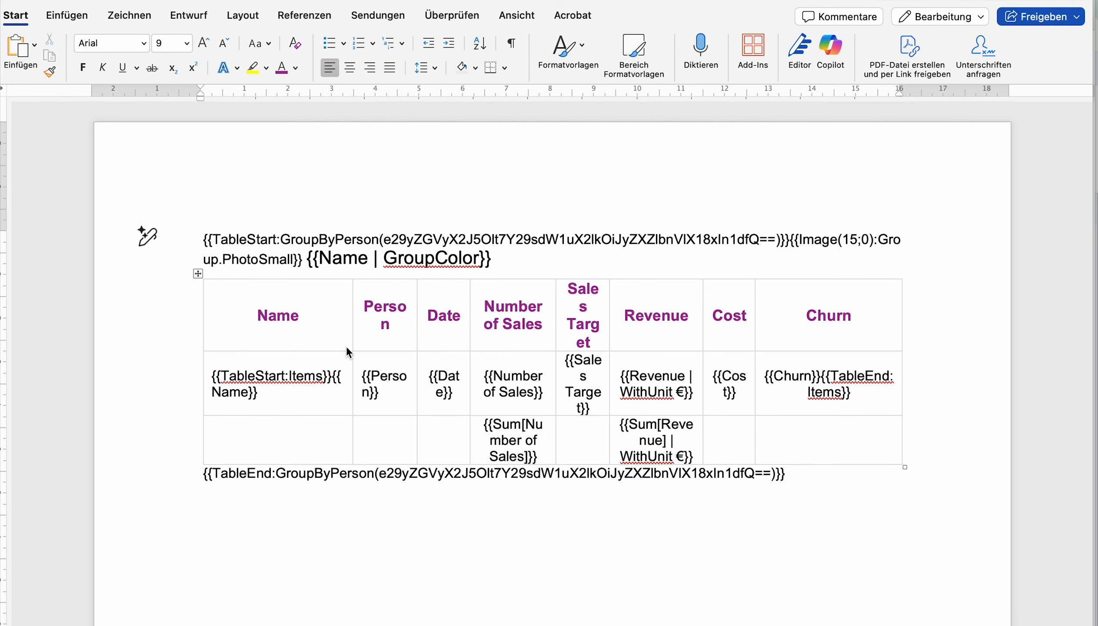
# Widen the table's Person column and its Date column
pyautogui.moveTo(417, 340); pyautogui.dragTo(443, 340)
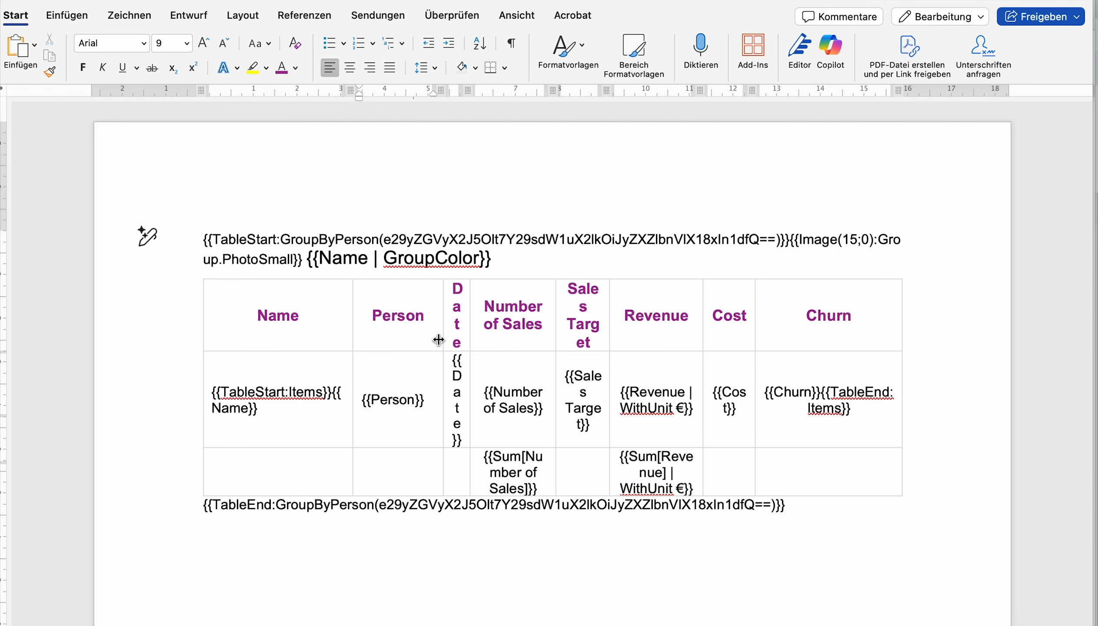
pyautogui.click(470, 344)
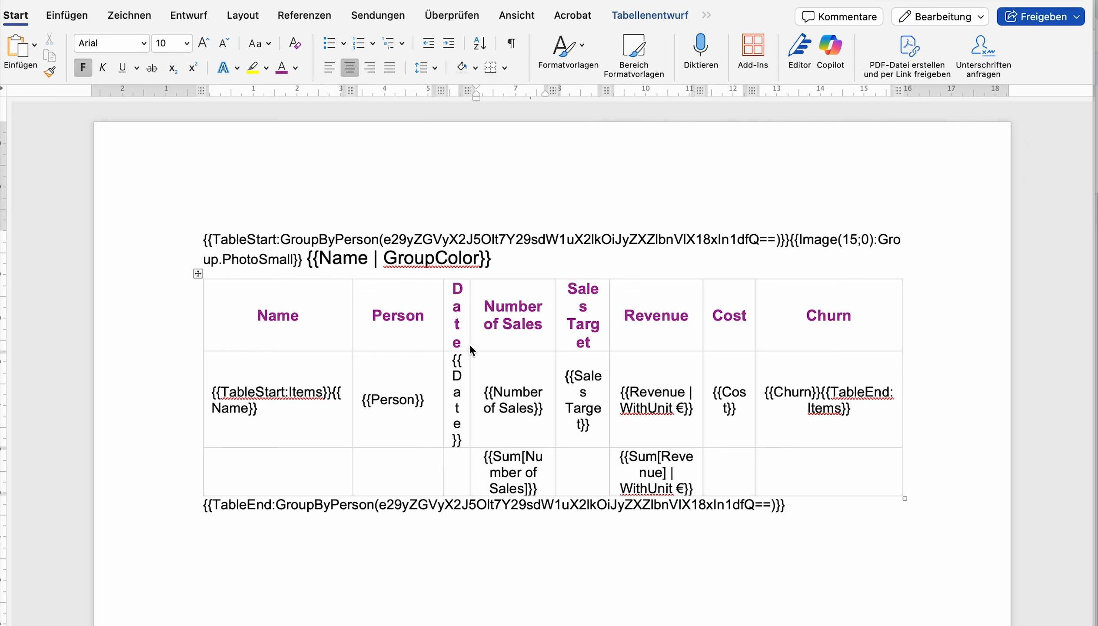
pyautogui.moveTo(469, 344); pyautogui.dragTo(495, 344)
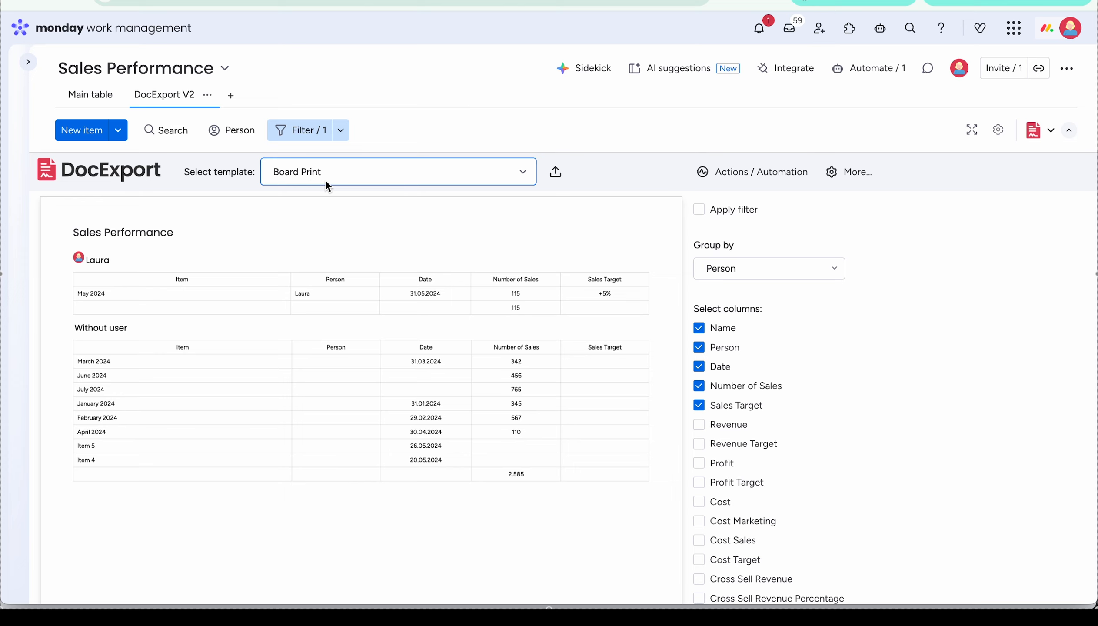
# Apply the board filter to Board Print, replace the Person and Sales Target columns with Profit, and download the template for customizing
pyautogui.click(698, 209)
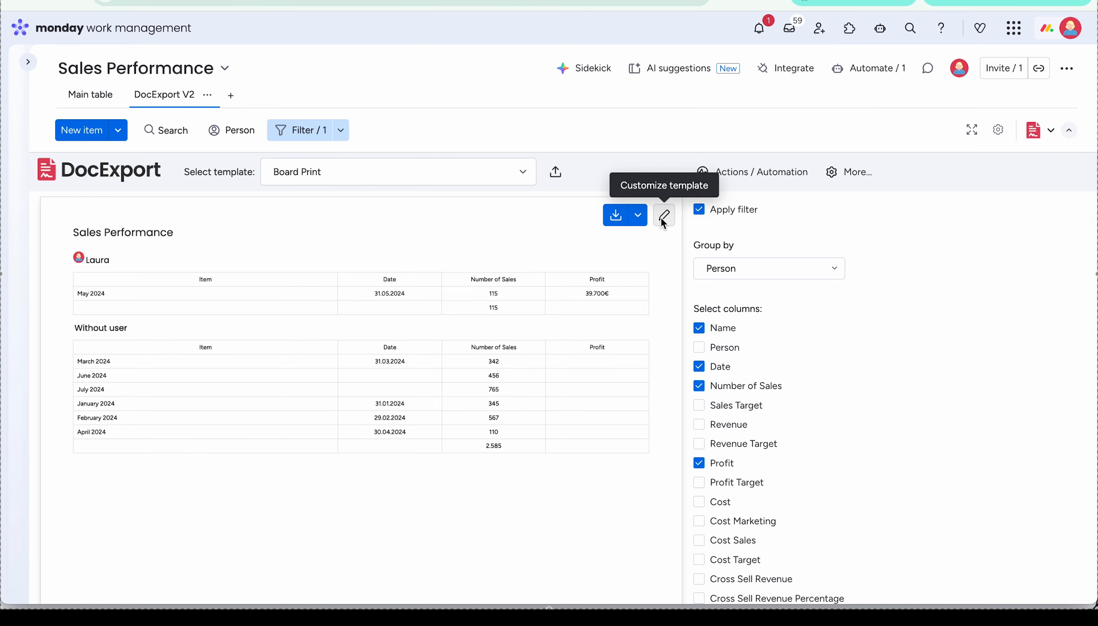
pyautogui.click(663, 215)
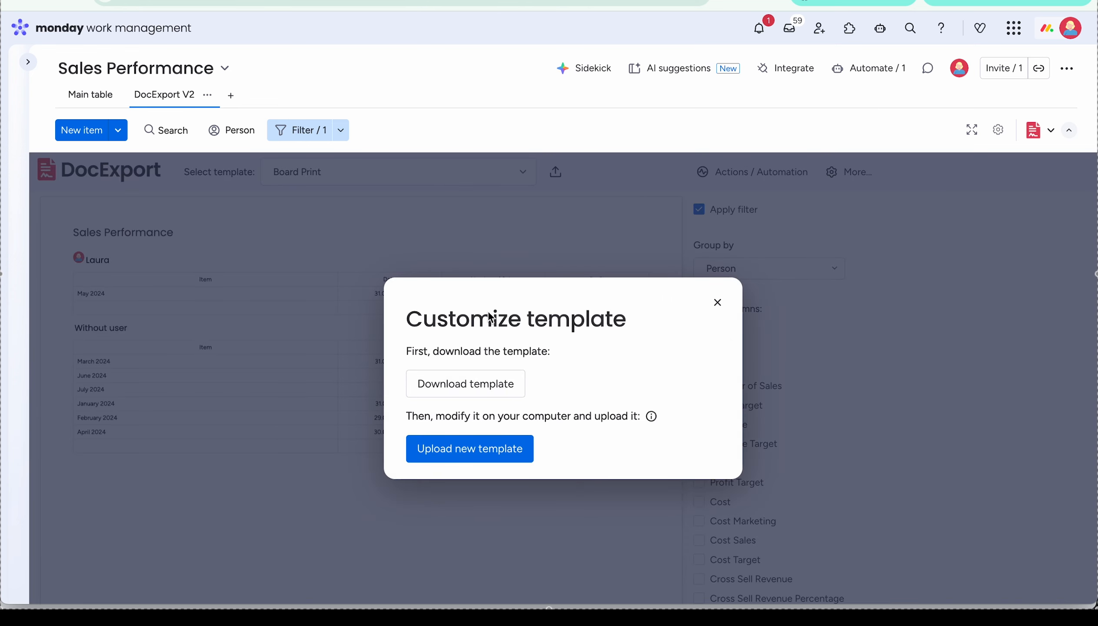
pyautogui.click(465, 395)
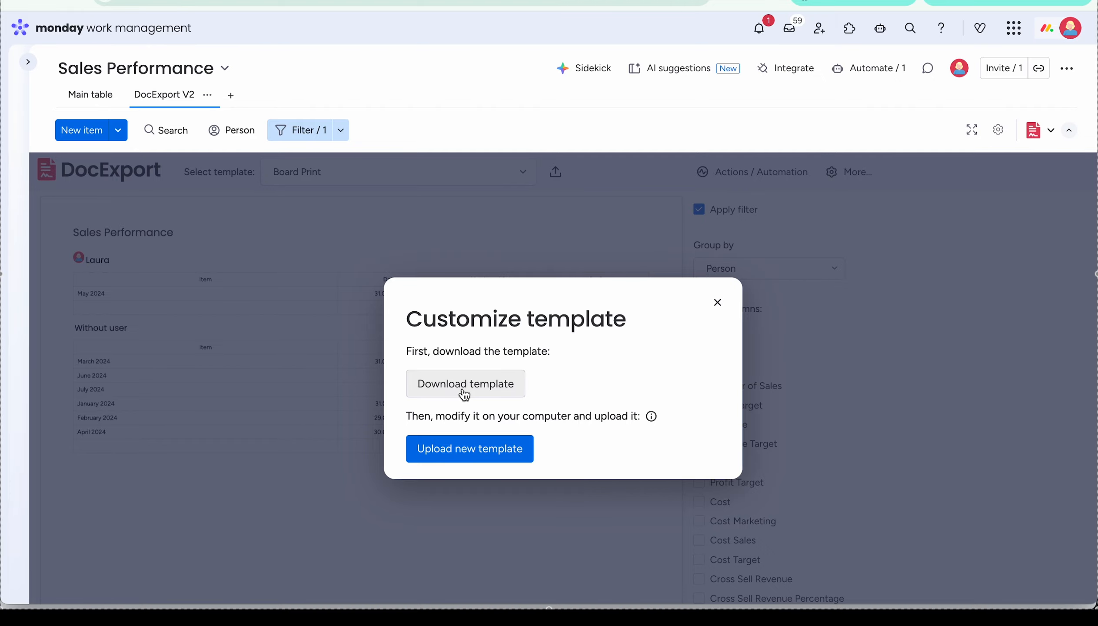
# Open the downloaded Board Print template in Word and select the whole grouped table from its GroupByPerson start tag to its end tag
pyautogui.click(611, 31)
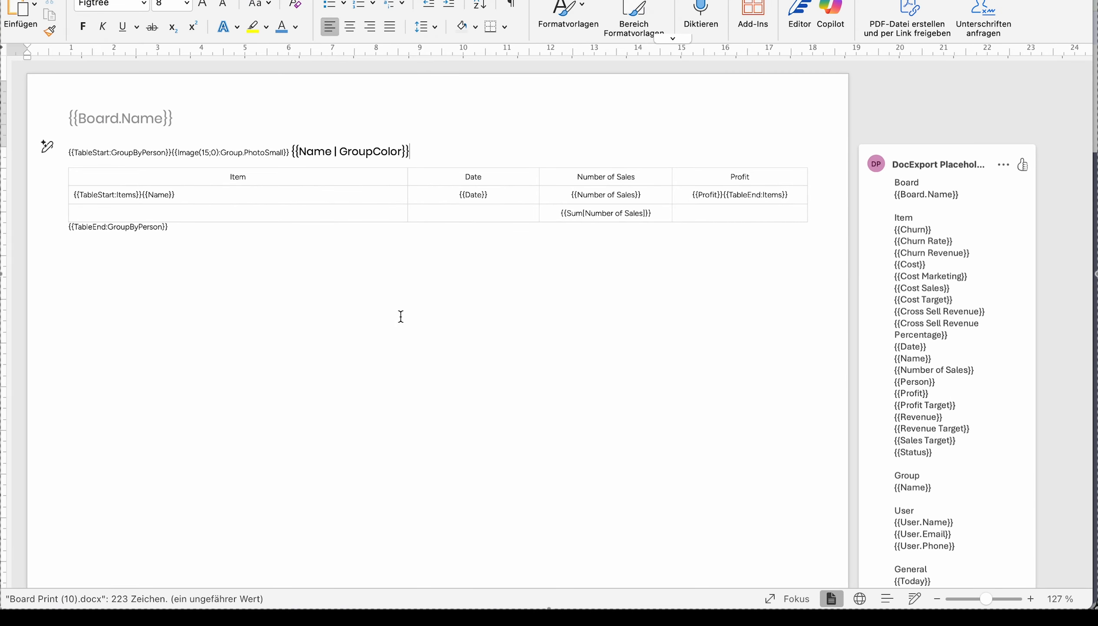
pyautogui.moveTo(181, 246); pyautogui.dragTo(85, 151)
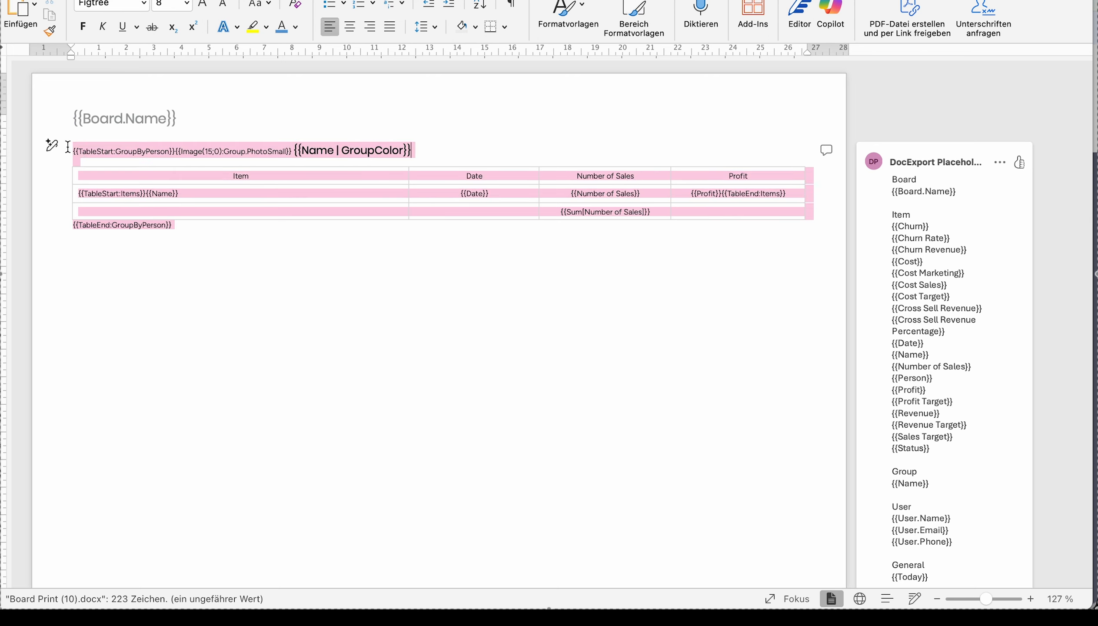
pyautogui.click(262, 325)
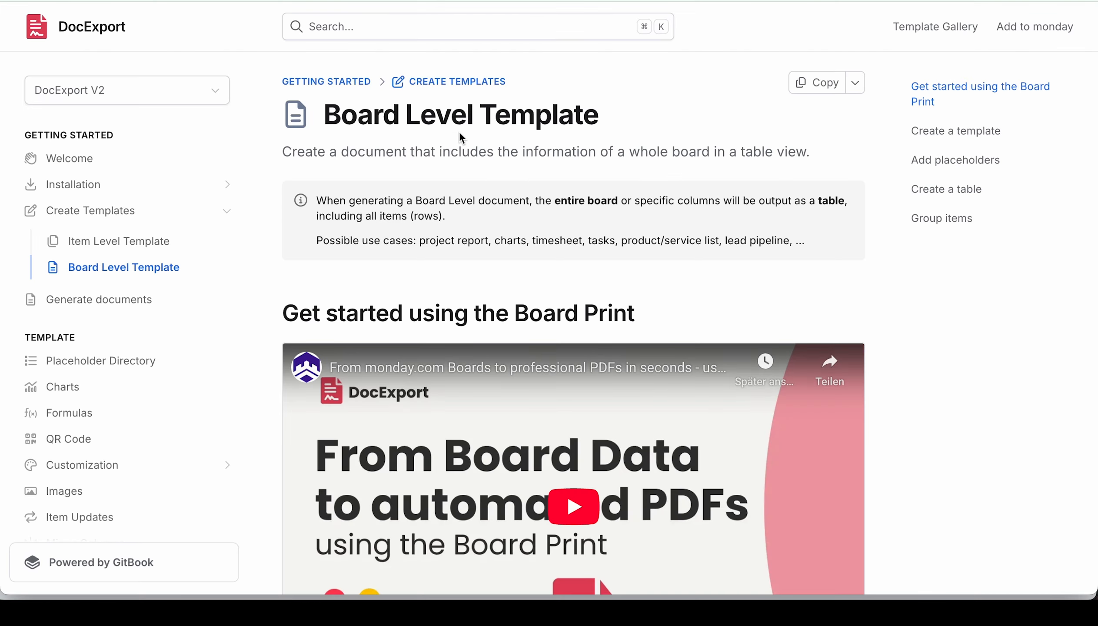
# Read through the Board Level Template guide in the DocExport documentation, covering template creation, placeholders and tables
pyautogui.scroll(-10, 459, 131)
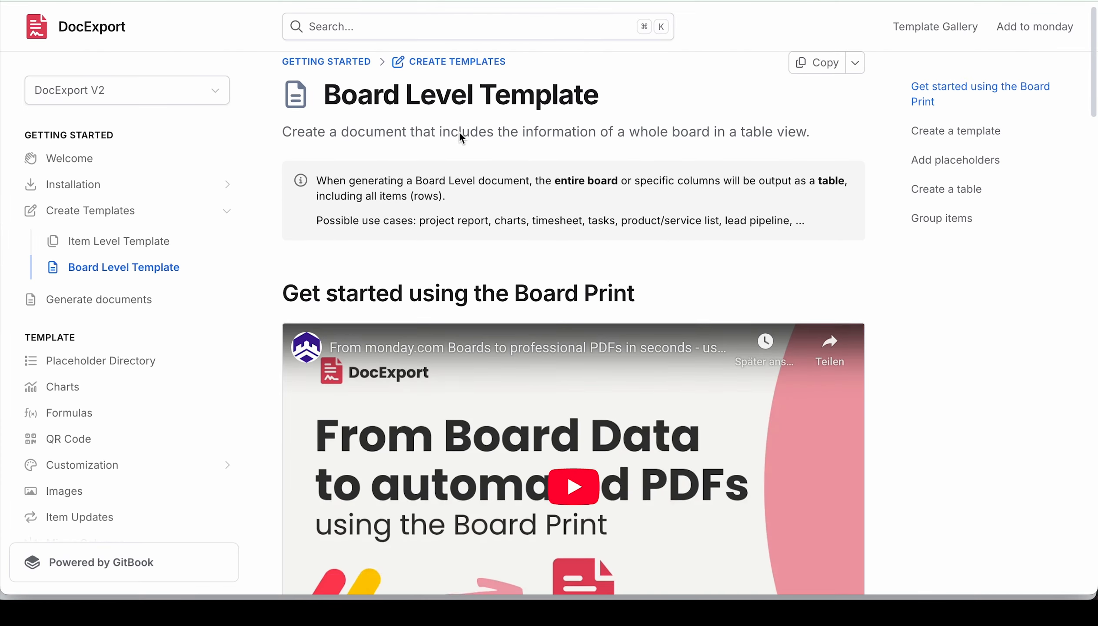
pyautogui.scroll(-20, 459, 131)
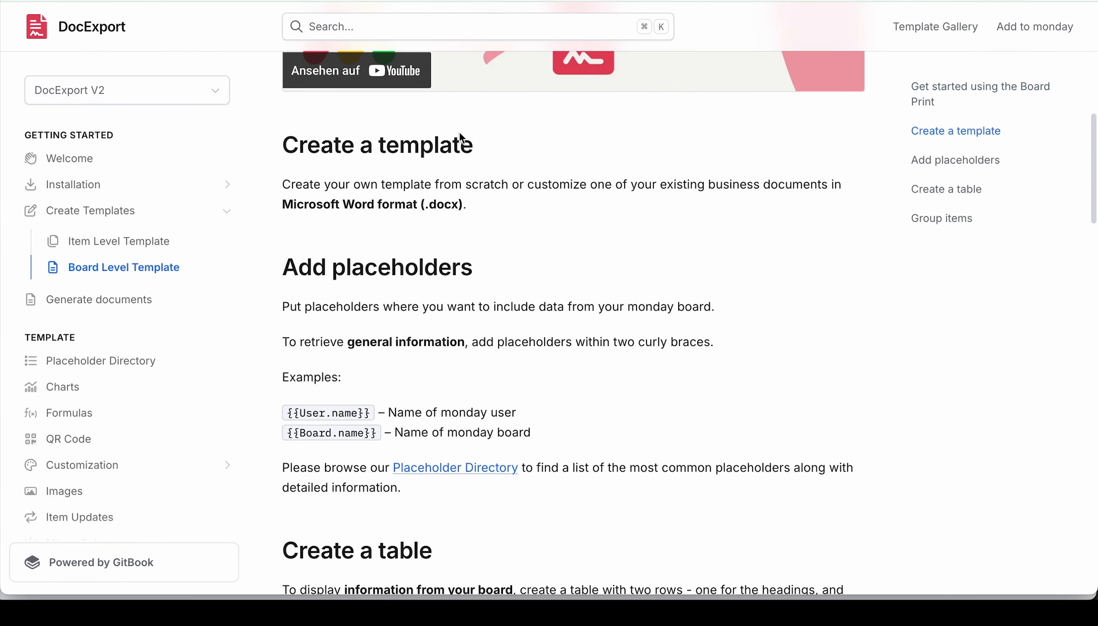
pyautogui.scroll(-17, 459, 131)
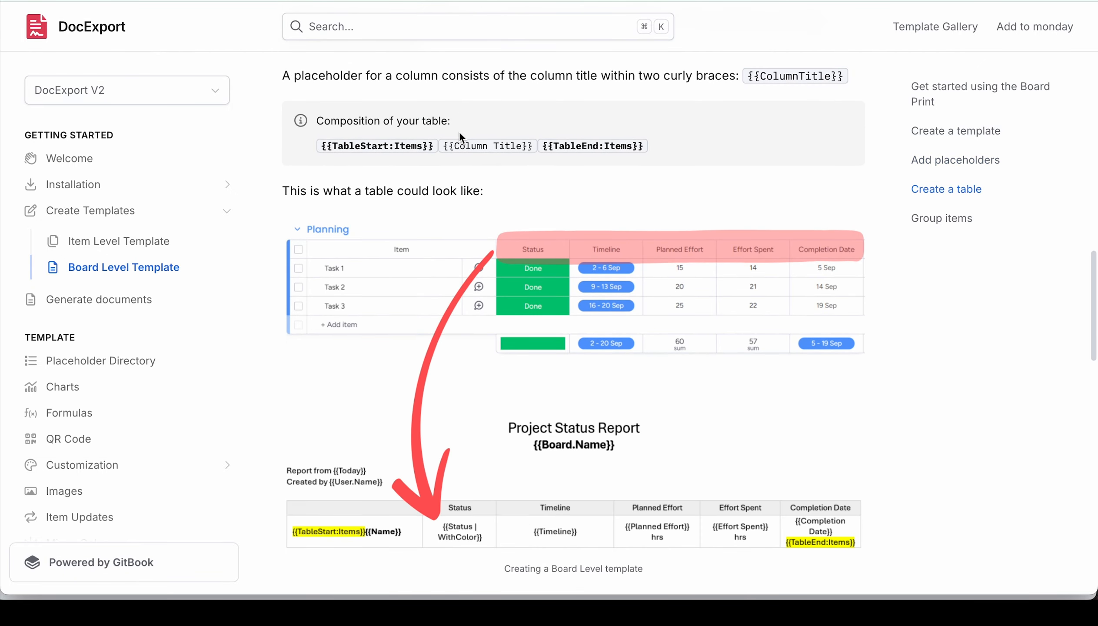
pyautogui.scroll(-20, 459, 131)
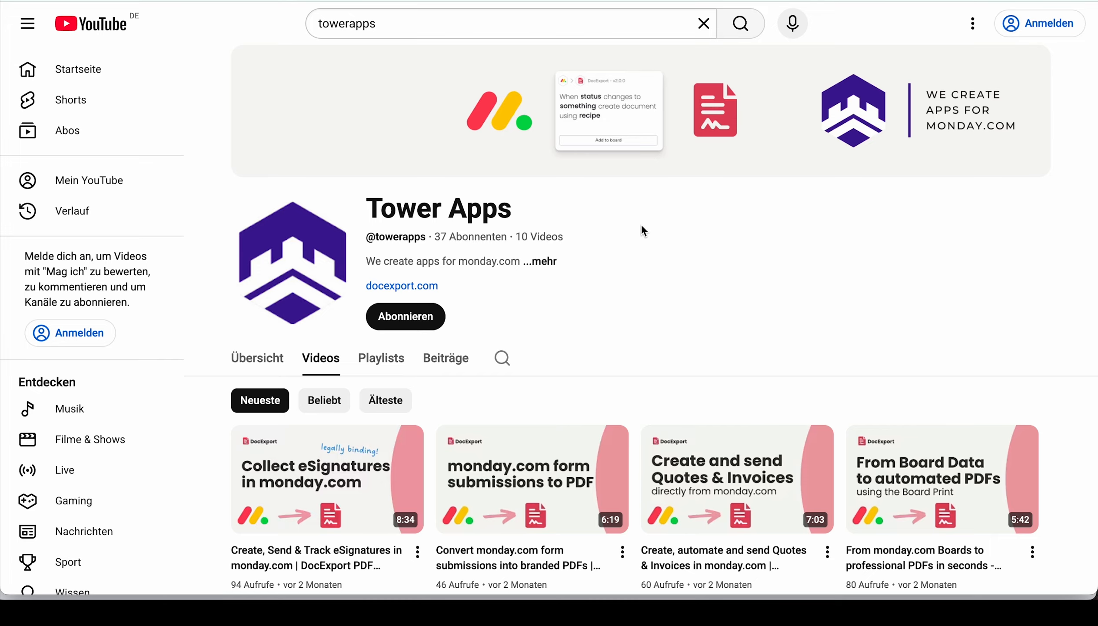
# Browse the Tower Apps YouTube channel's videos for DocExport tutorials
pyautogui.scroll(-5, 643, 227)
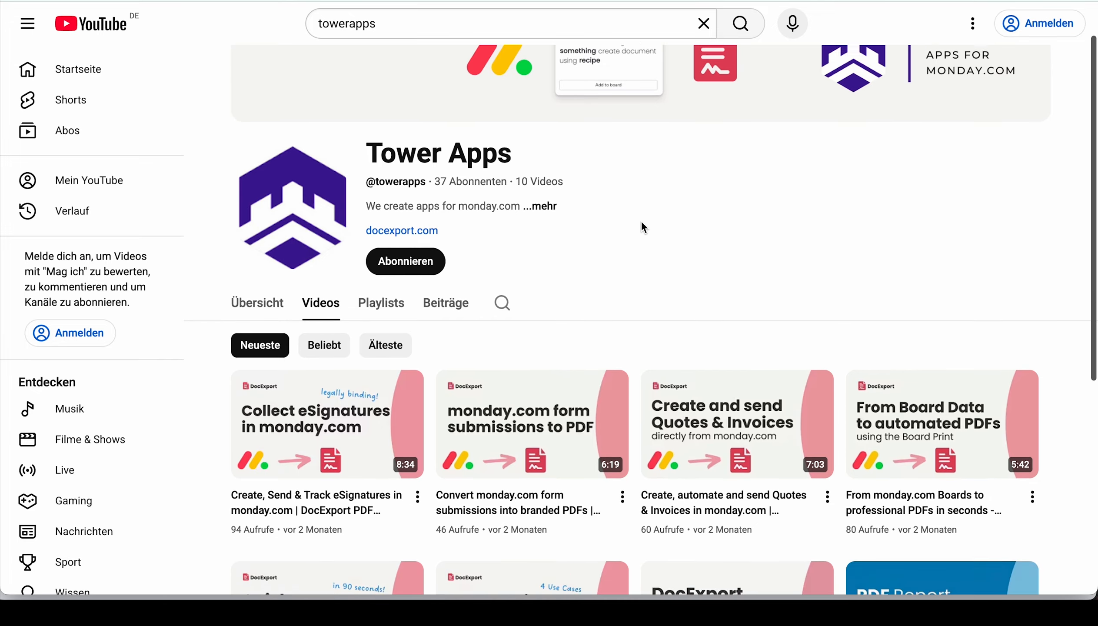
pyautogui.scroll(-4, 642, 221)
pyautogui.scroll(1, 642, 221)
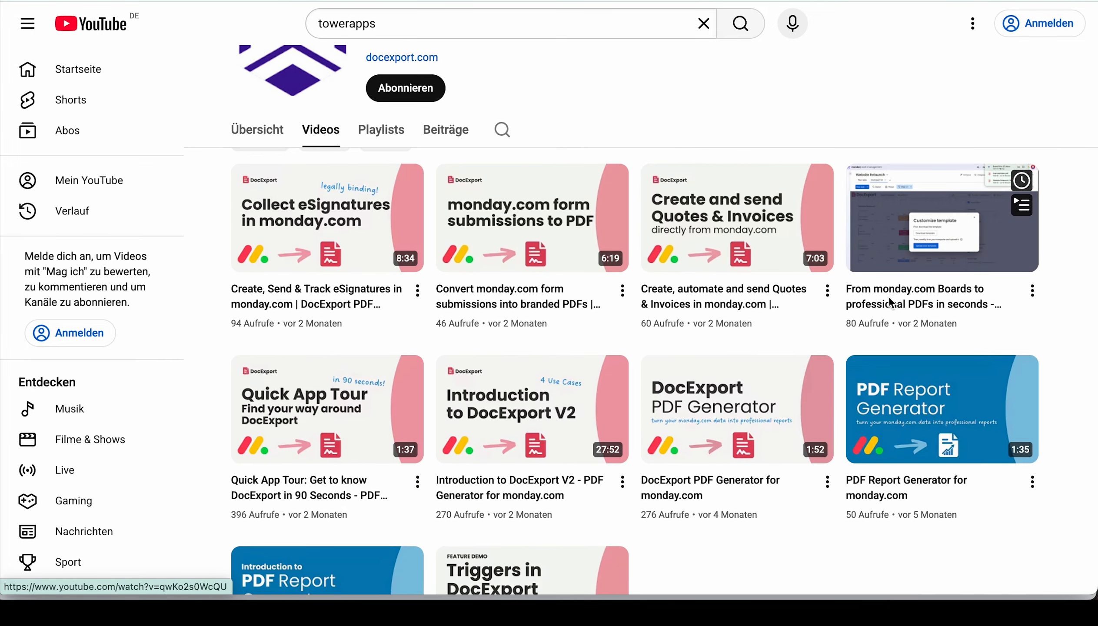
pyautogui.scroll(-1, 891, 303)
pyautogui.scroll(-3, 815, 404)
pyautogui.scroll(7, 811, 393)
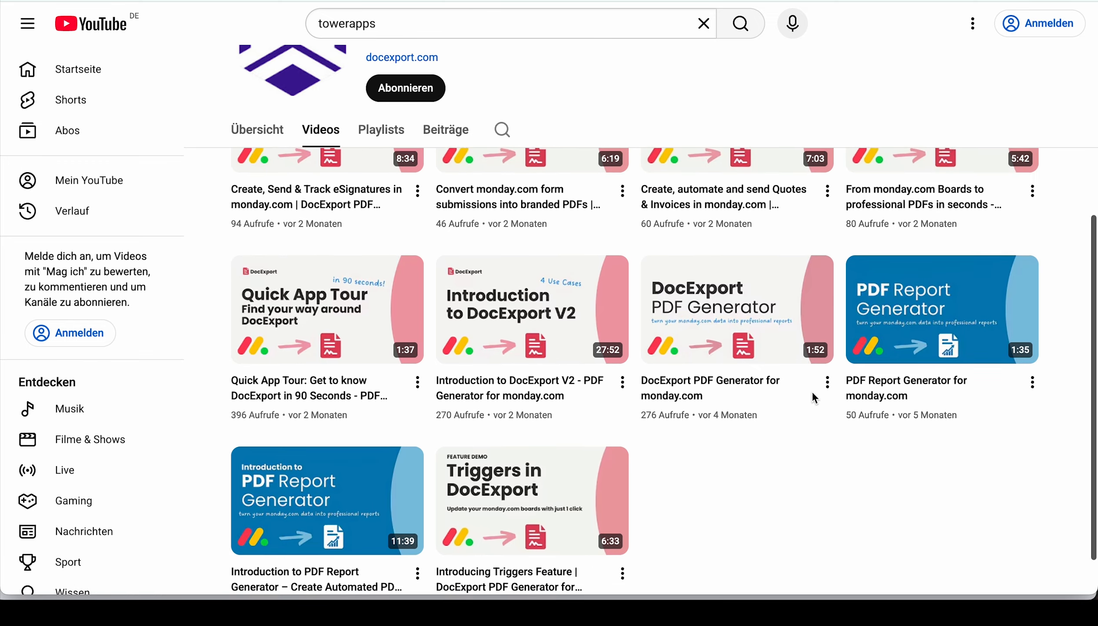
pyautogui.scroll(3, 812, 395)
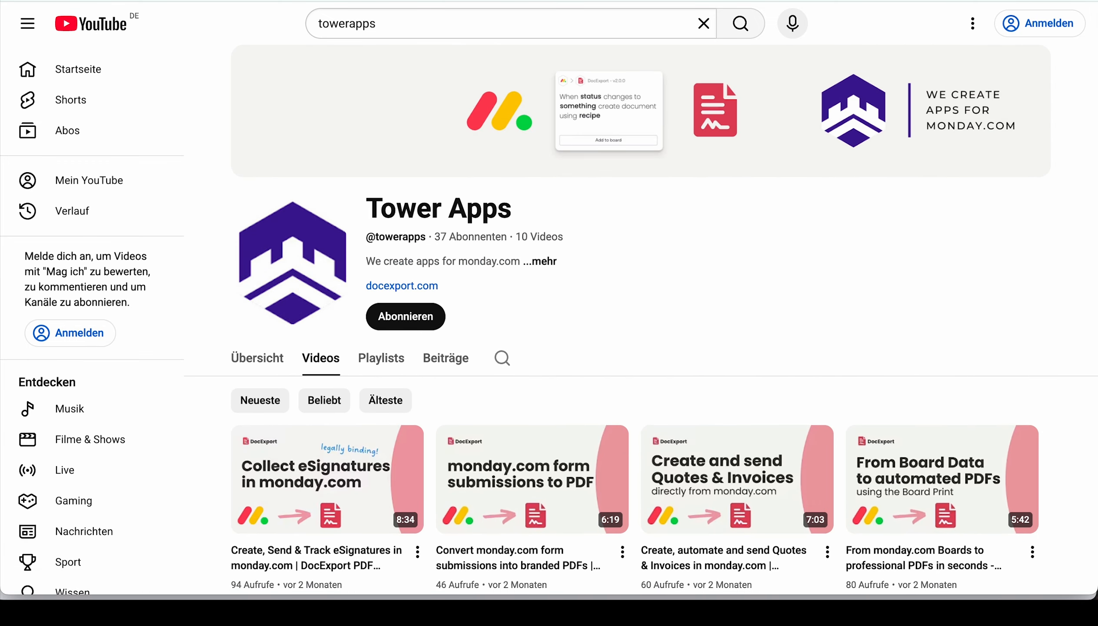